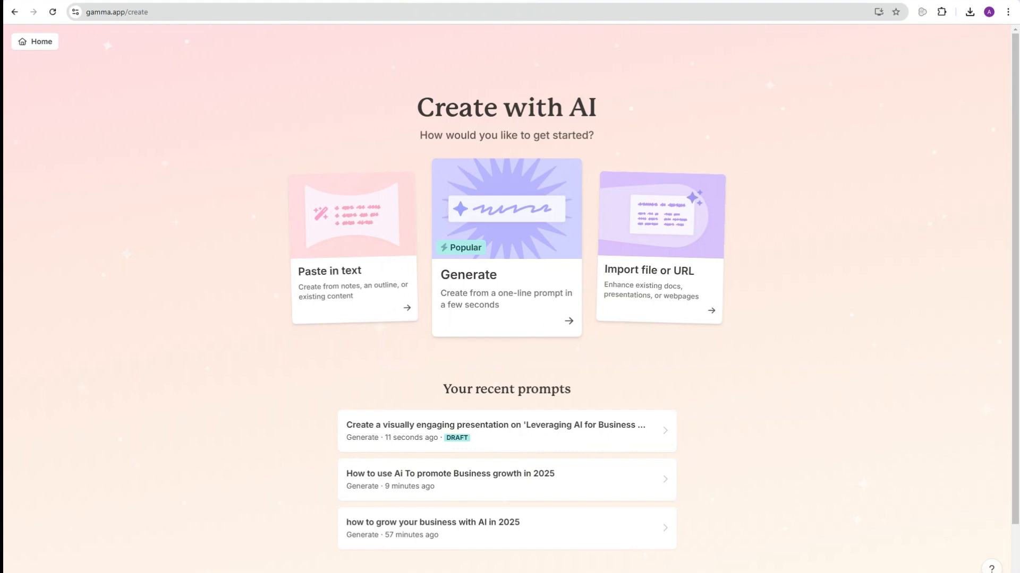
Step: Glance at the Paste in text option, then choose Generate to build a presentation from a prompt
{"action": "left_click", "coordinate": [353, 271]}
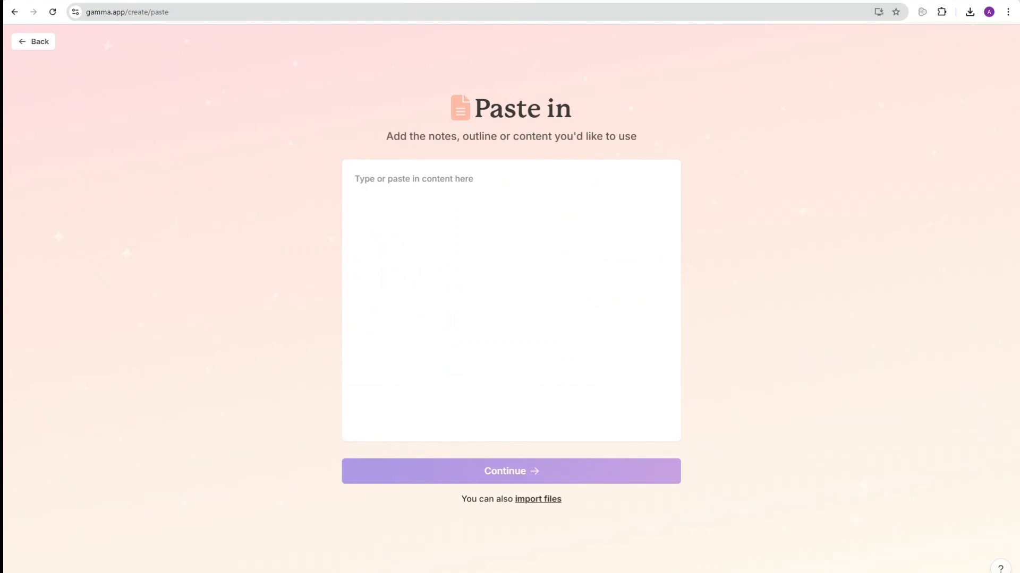
{"action": "left_click", "coordinate": [33, 41]}
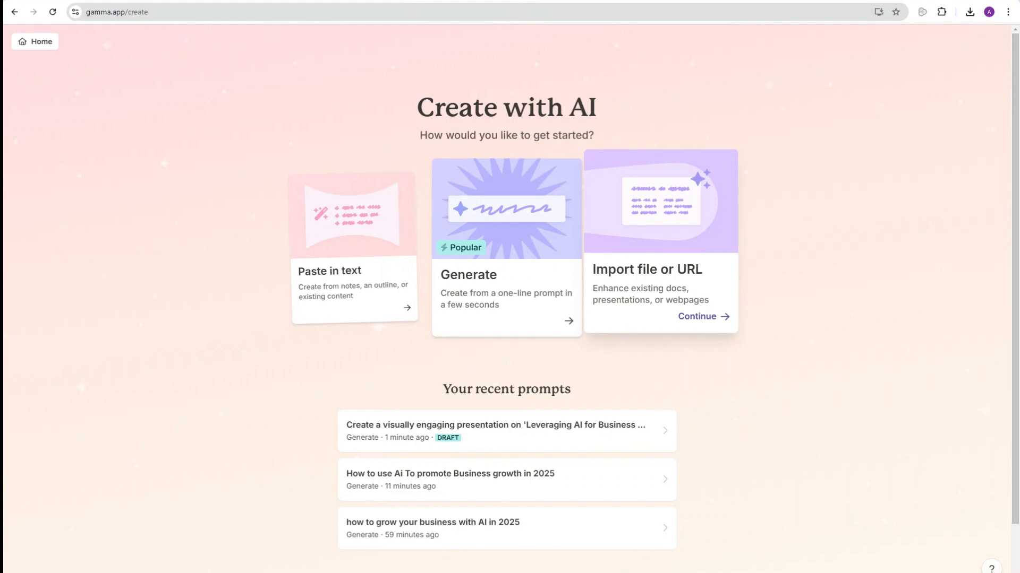
{"action": "left_click", "coordinate": [514, 256]}
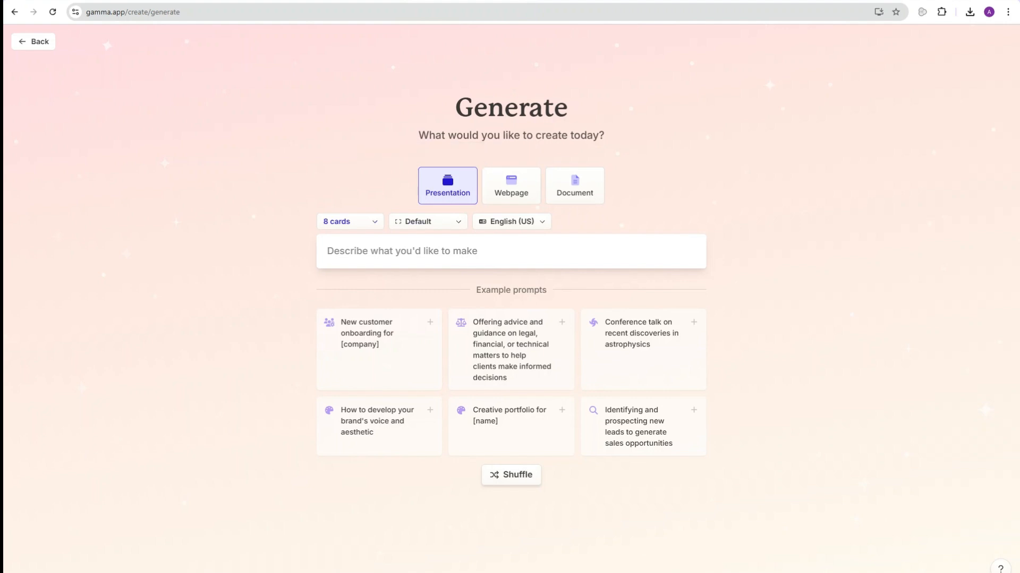
{"action": "left_click", "coordinate": [350, 222]}
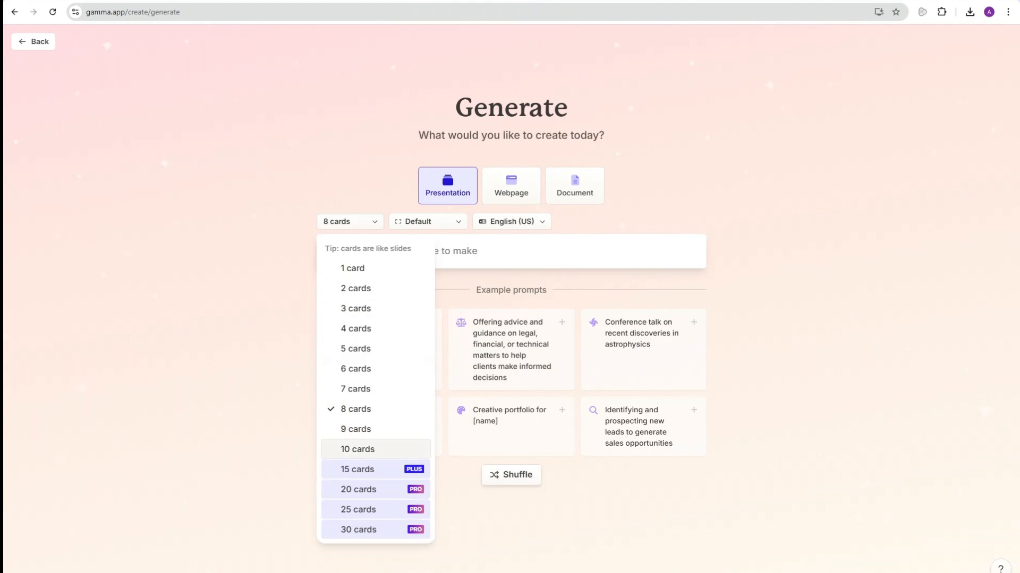
{"action": "left_click", "coordinate": [511, 251]}
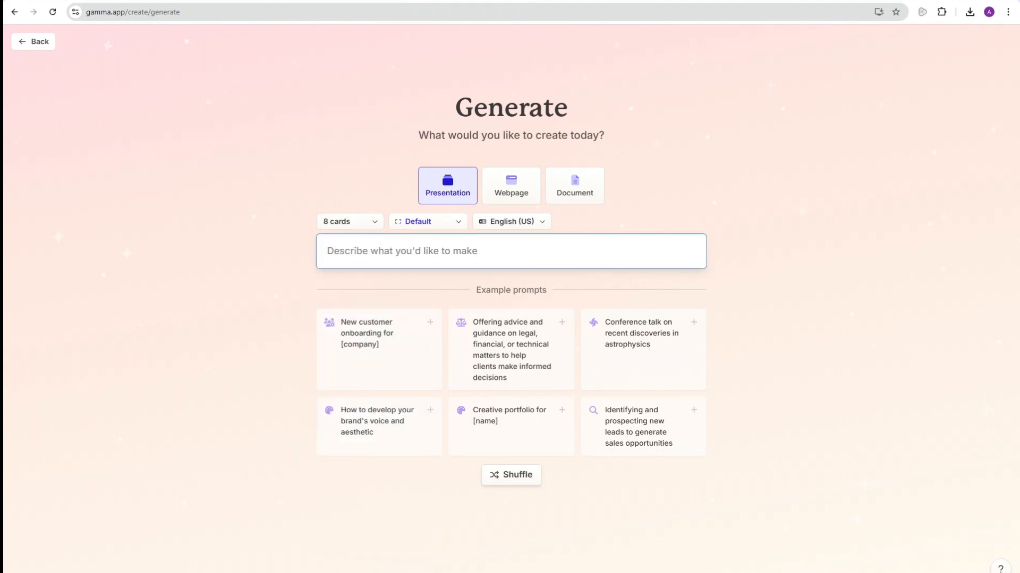
{"action": "left_click", "coordinate": [428, 222]}
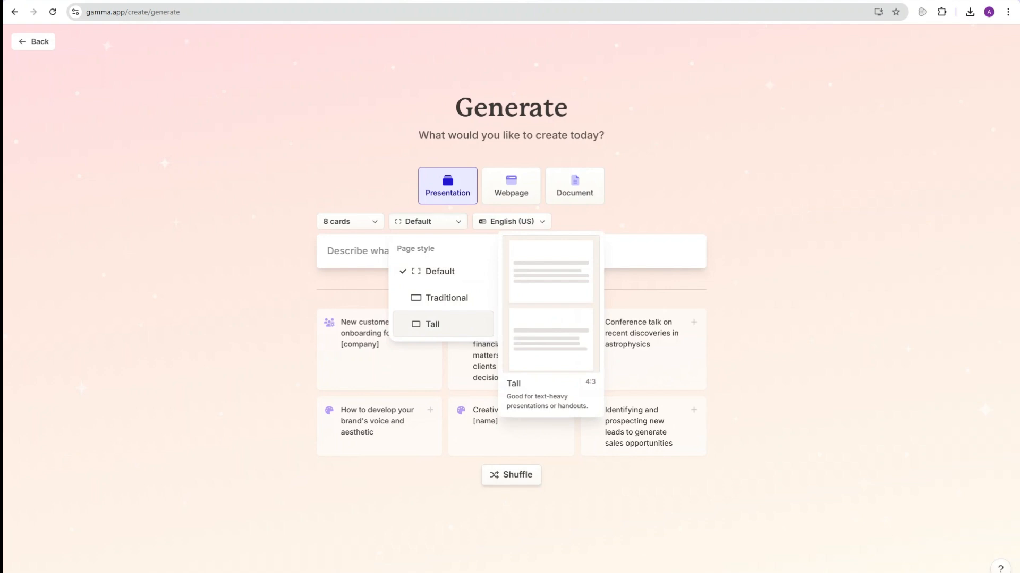
{"action": "left_click", "coordinate": [443, 271]}
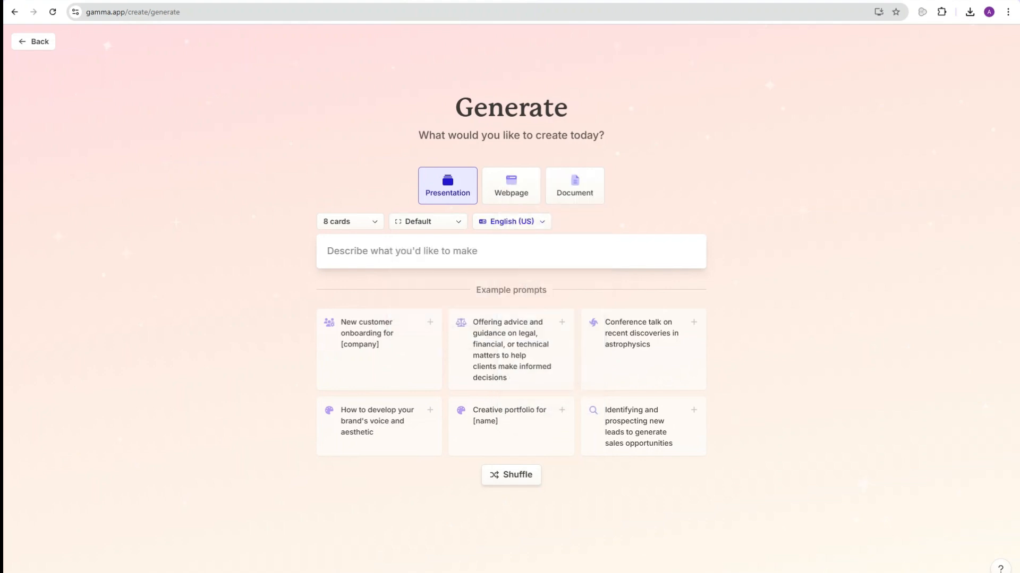
{"action": "left_click", "coordinate": [512, 222]}
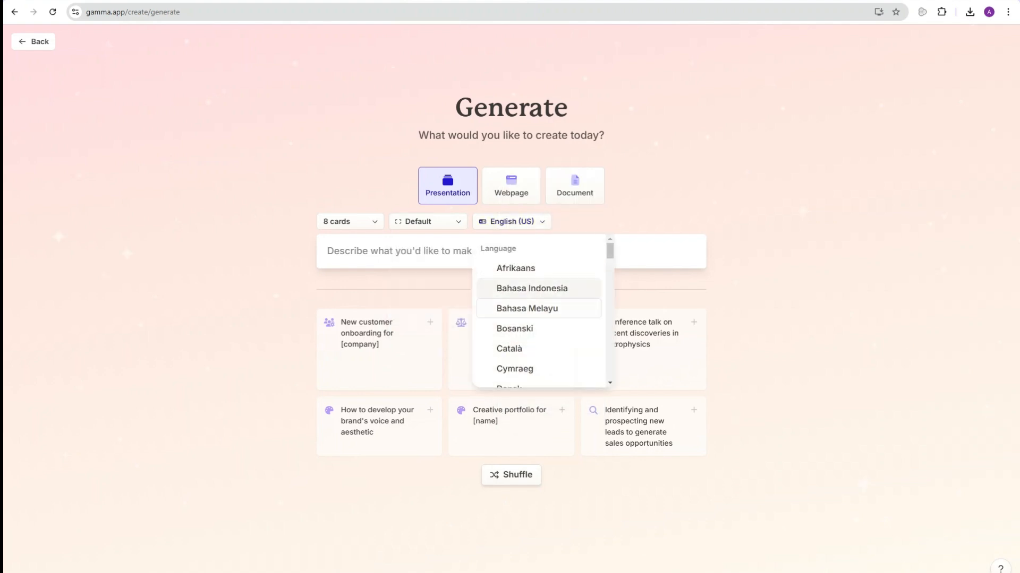
{"action": "left_click", "coordinate": [511, 222]}
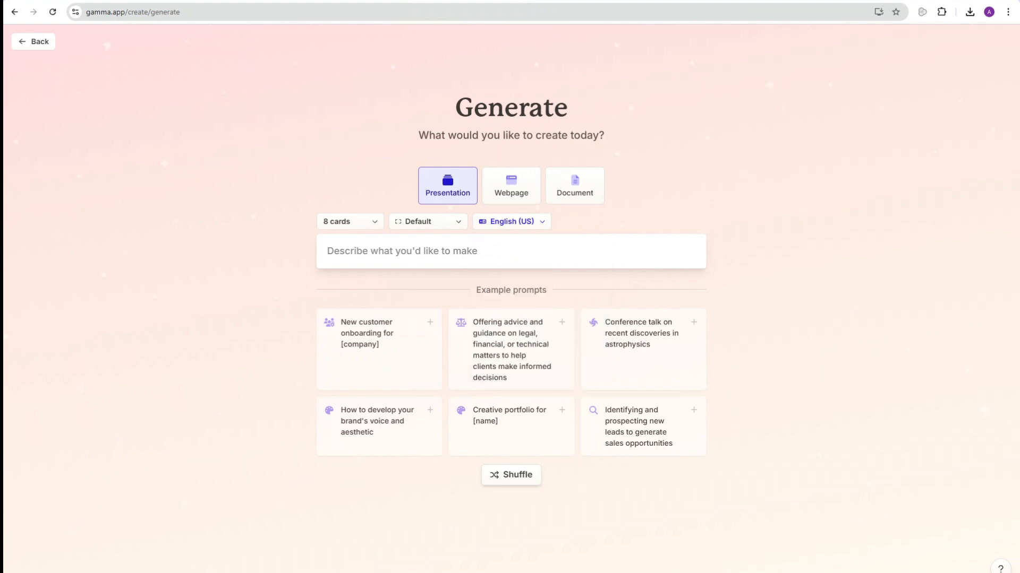
{"action": "left_click", "coordinate": [510, 251]}
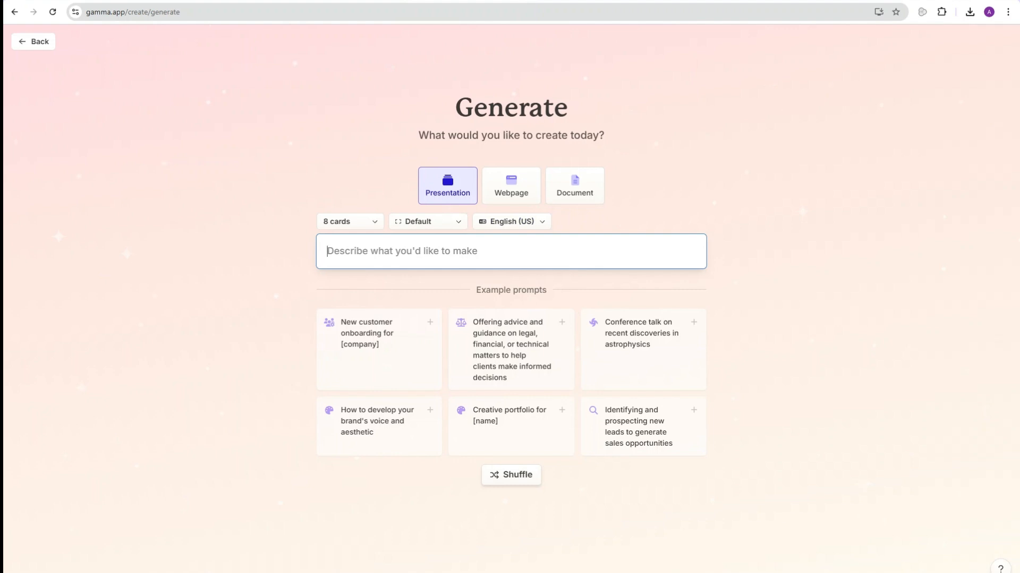
Step: Paste the 'Leveraging AI for Business Growth in 2025' prompt and generate an 8-card outline
{"action": "type", "text": "Create a visually engaging presentation on 'Leveraging AI for Business Growth in 2025.' Include an introduction, global trends, practical applications of AI in business, industry-specific insights, implementation roadmaps, challenges, and future predictions. Use professional design with clean layouts, charts, and visuals to explain concepts clearly. Ensure each slide is concise, impactful, and tailored for a business audience"}
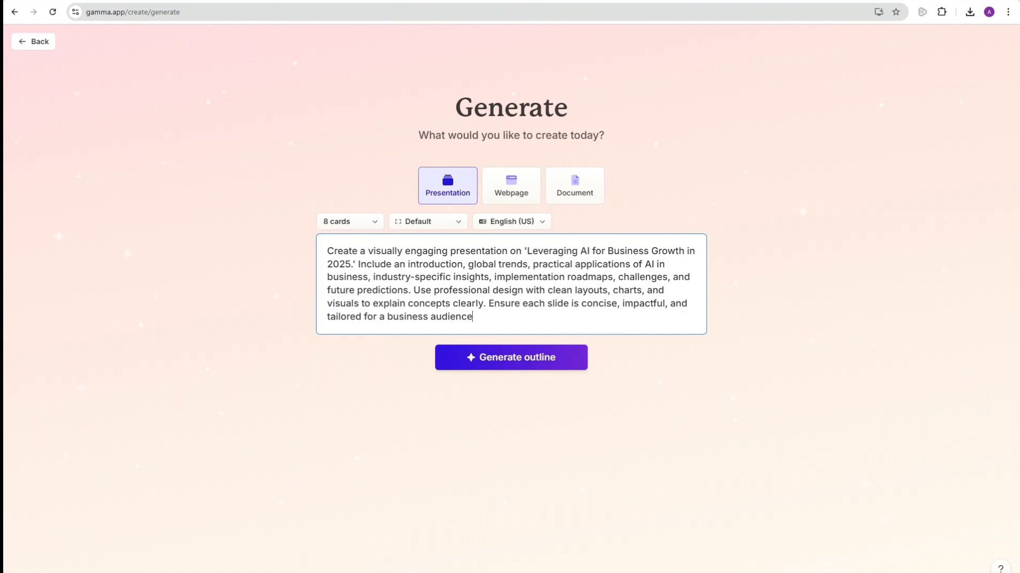
{"action": "left_click", "coordinate": [511, 358]}
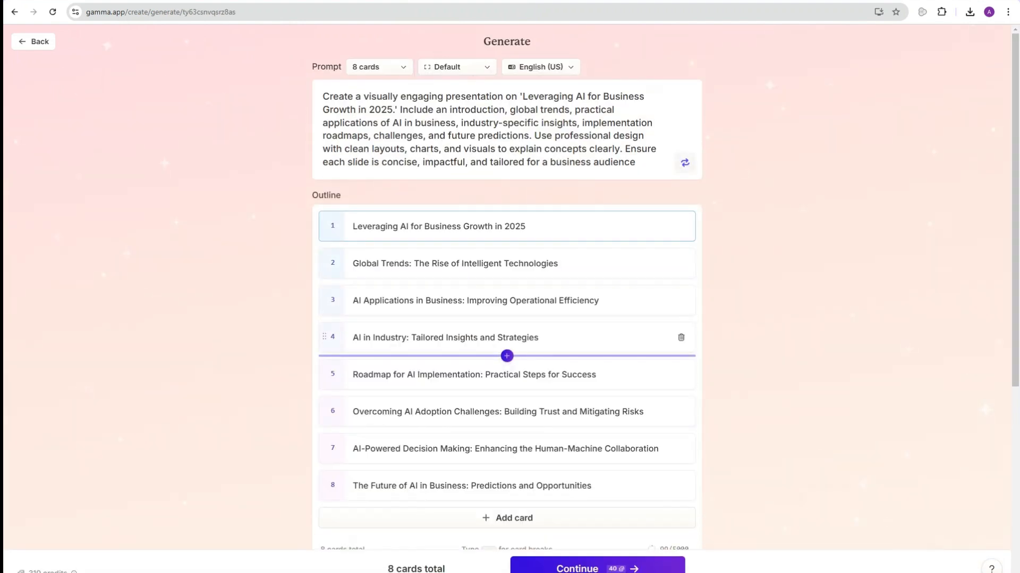
Step: Move the Roadmap card to position 4 and the AI in Industry card up to third
{"action": "scroll", "coordinate": [507, 297], "scroll_direction": "down", "scroll_amount": 1}
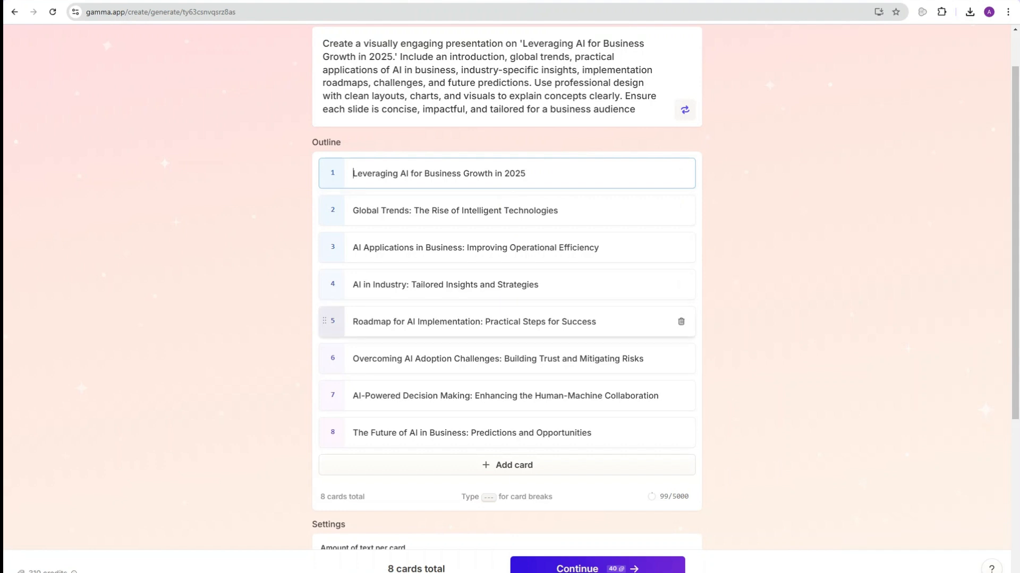
{"action": "left_click_drag", "start_coordinate": [324, 321], "coordinate": [324, 283]}
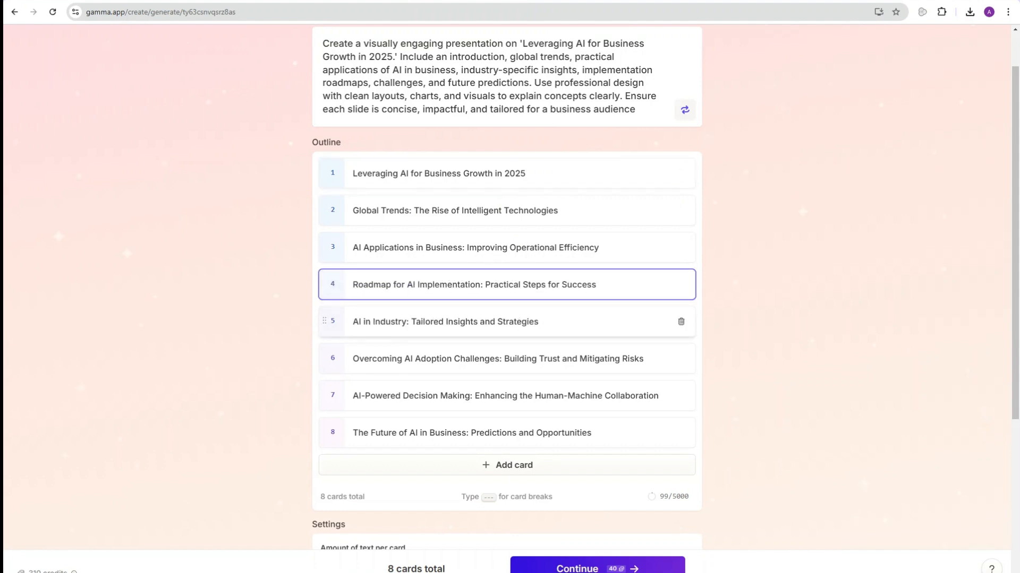
{"action": "left_click_drag", "start_coordinate": [324, 321], "coordinate": [346, 245]}
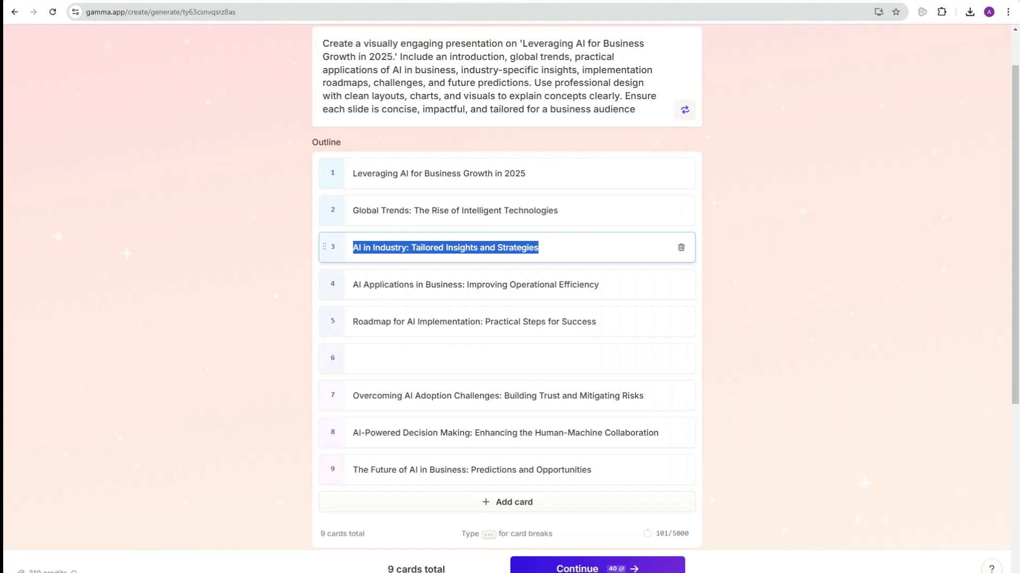
{"action": "left_click", "coordinate": [553, 248]}
{"action": "left_click_drag", "start_coordinate": [540, 247], "coordinate": [353, 247]}
Step: Delete the empty cards so the outline stays at eight cards
{"action": "left_click", "coordinate": [372, 359]}
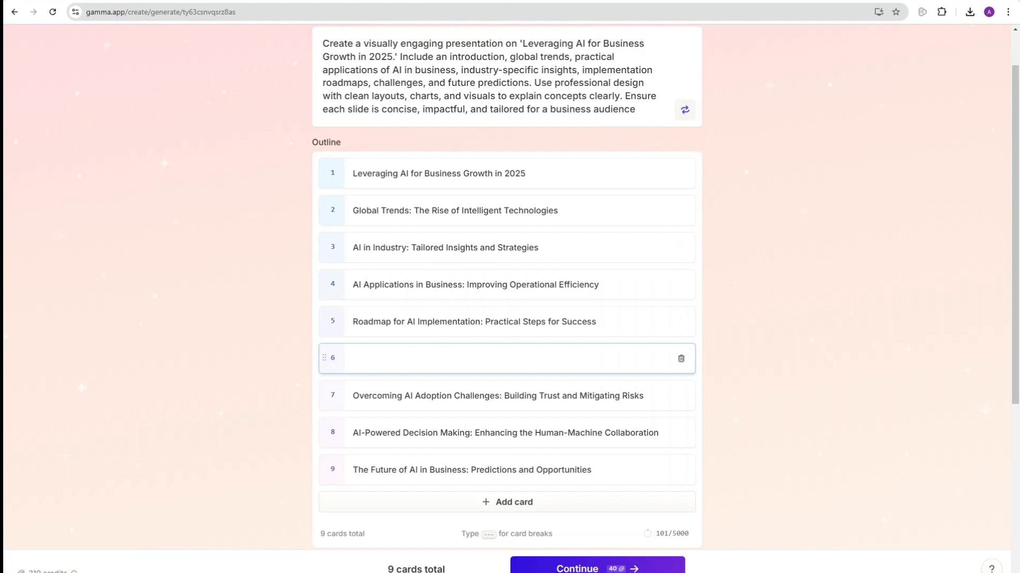
{"action": "left_click", "coordinate": [506, 502]}
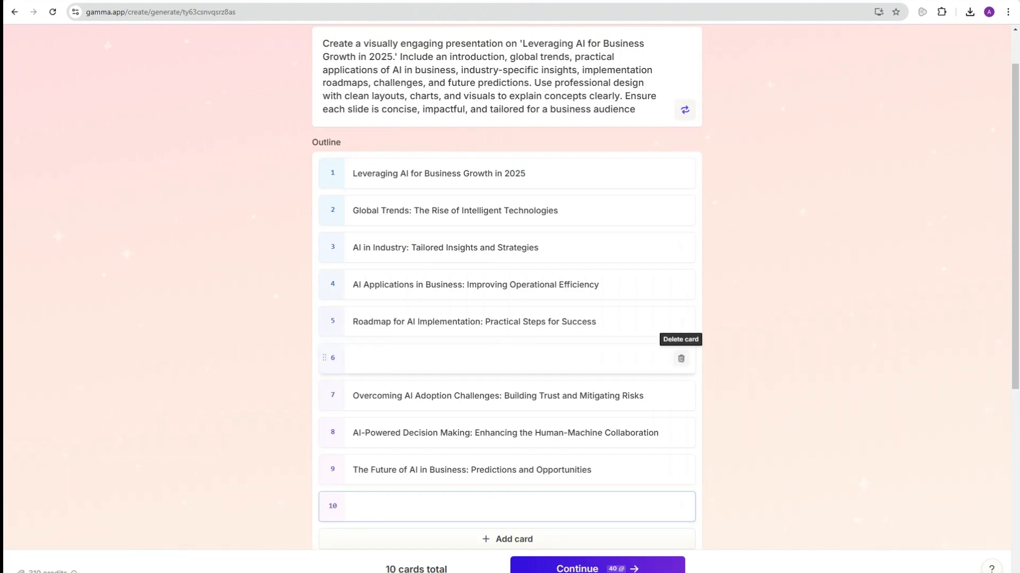
{"action": "left_click", "coordinate": [681, 358]}
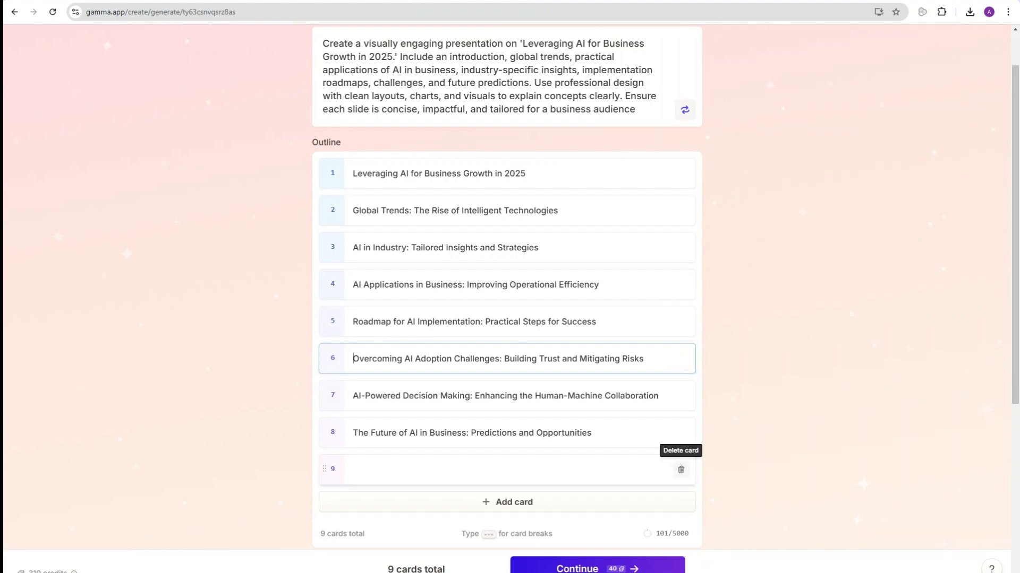
{"action": "left_click", "coordinate": [681, 468]}
{"action": "scroll", "coordinate": [681, 345], "scroll_direction": "down", "scroll_amount": 2}
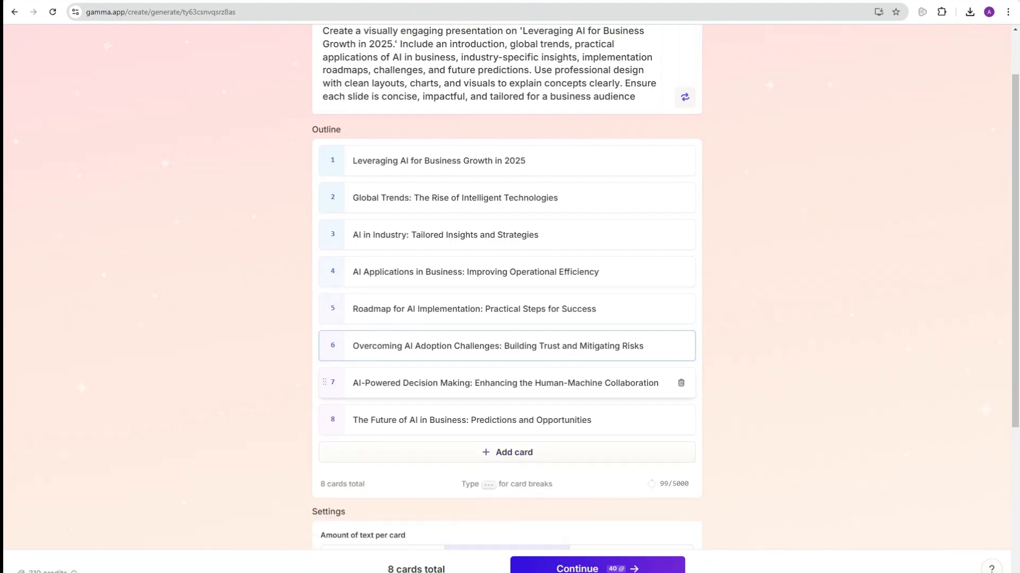
{"action": "scroll", "coordinate": [681, 318], "scroll_direction": "down", "scroll_amount": 2}
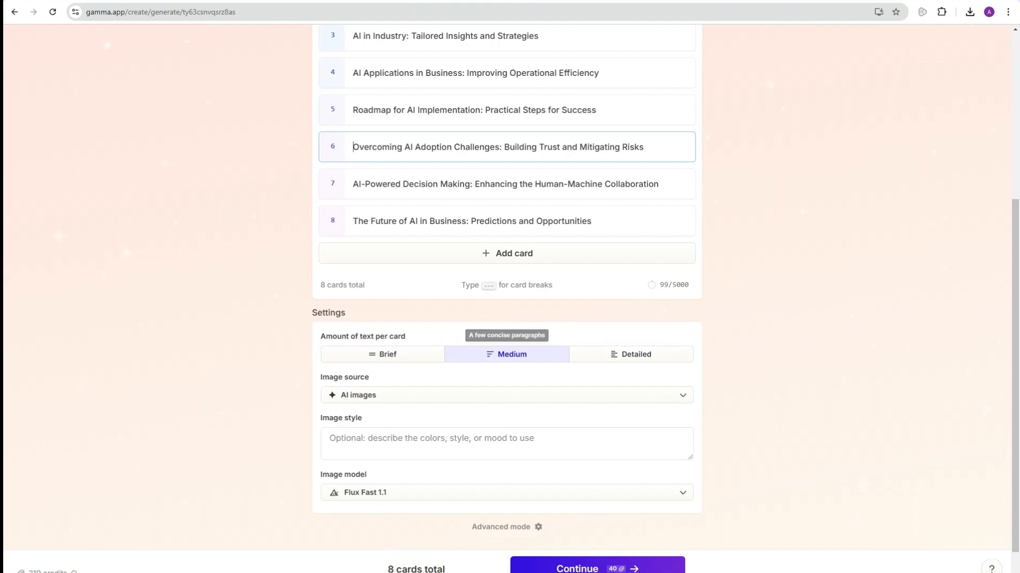
Step: Set text per card to Brief and keep AI images as the image source
{"action": "left_click", "coordinate": [382, 354]}
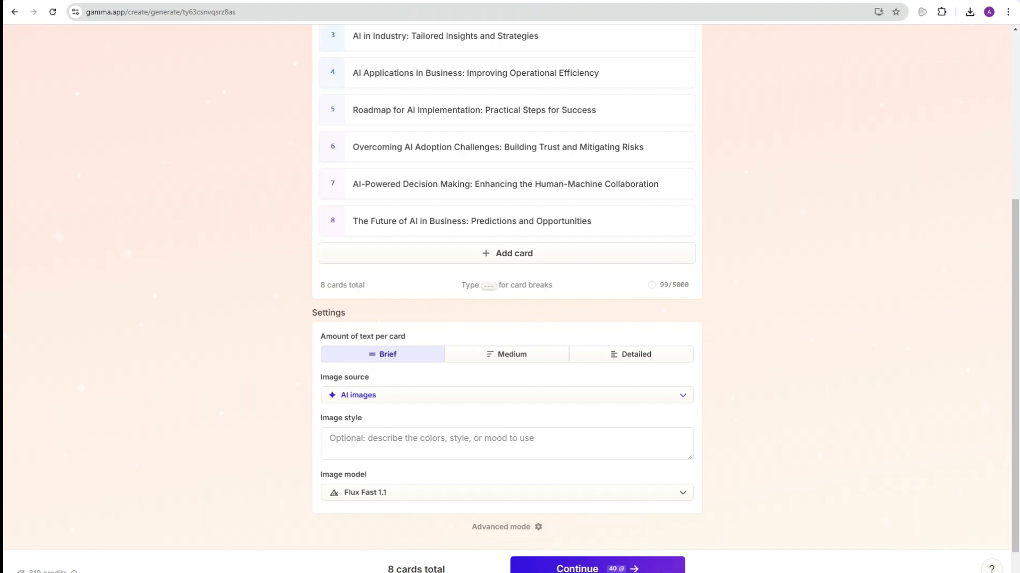
{"action": "left_click", "coordinate": [507, 395]}
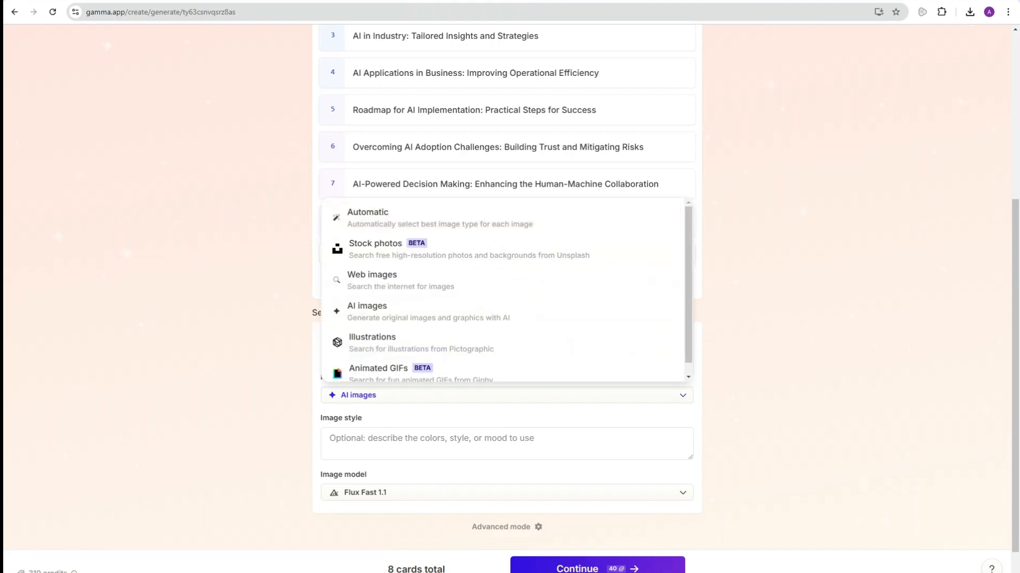
{"action": "key", "text": "Escape"}
{"action": "scroll", "coordinate": [507, 287], "scroll_direction": "down", "scroll_amount": 1}
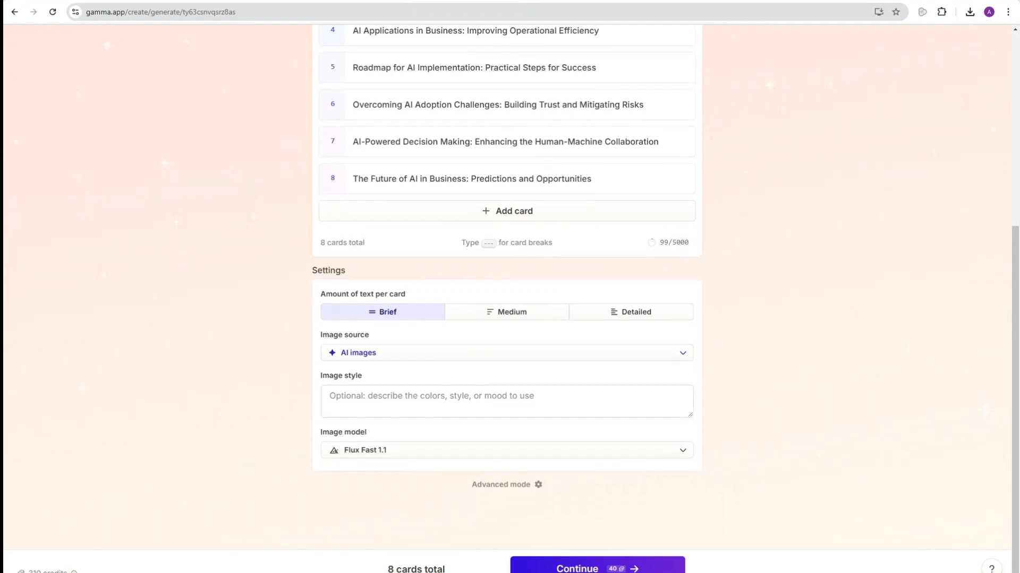
Step: Keep Flux Fast 1.1 as the image model and continue to theme selection
{"action": "left_click", "coordinate": [507, 401]}
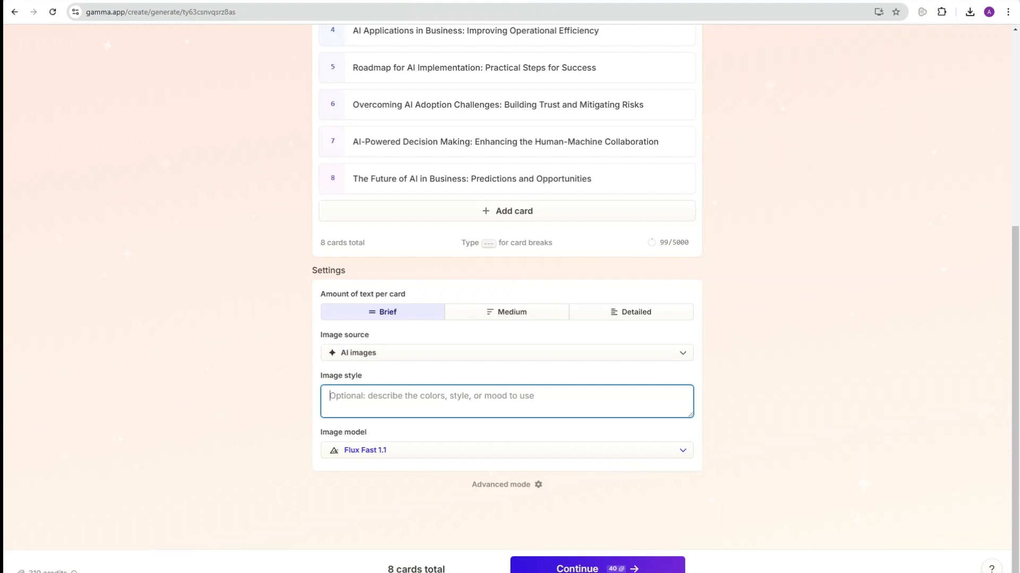
{"action": "left_click", "coordinate": [365, 450]}
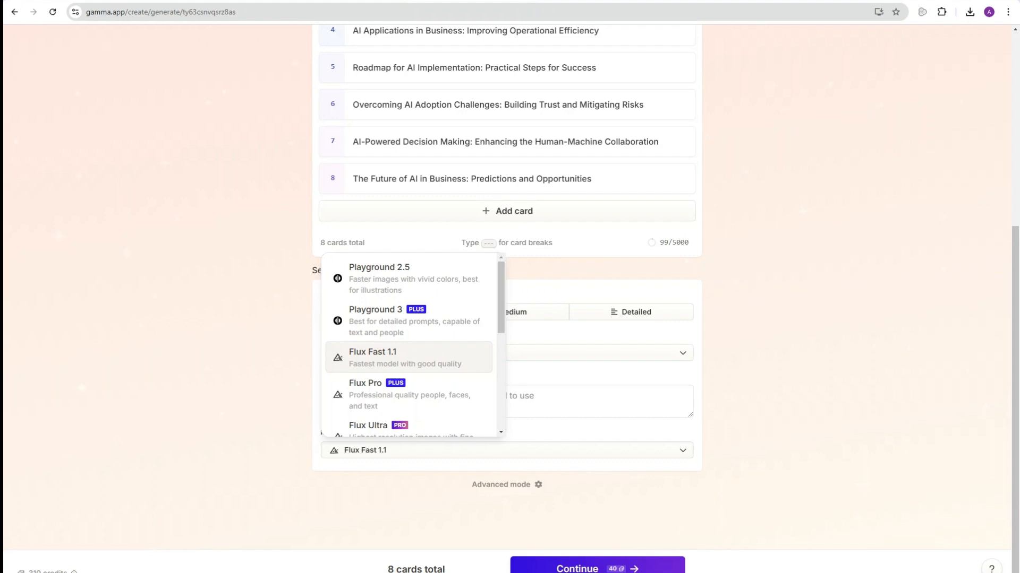
{"action": "left_click", "coordinate": [408, 357]}
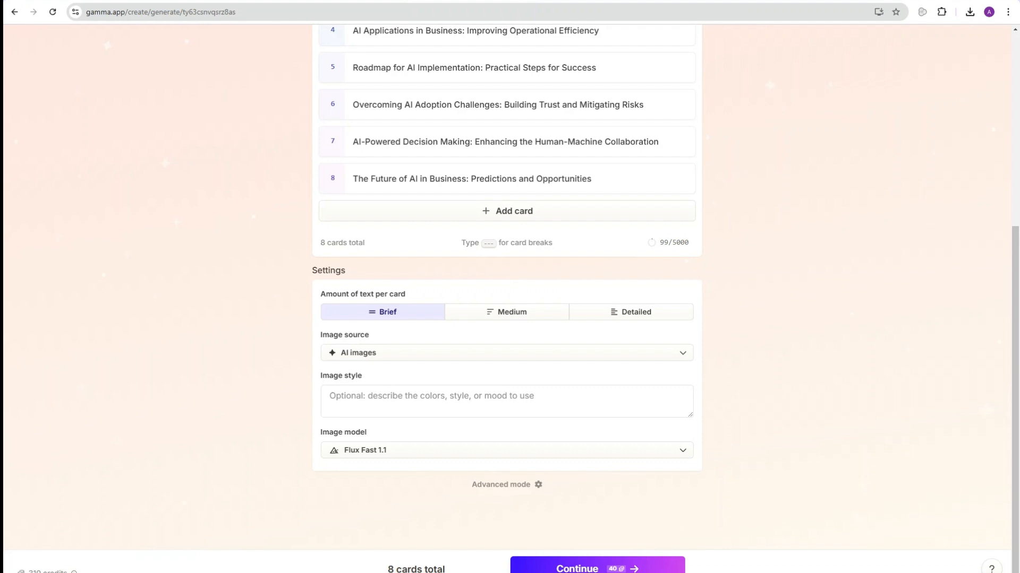
{"action": "left_click", "coordinate": [597, 569]}
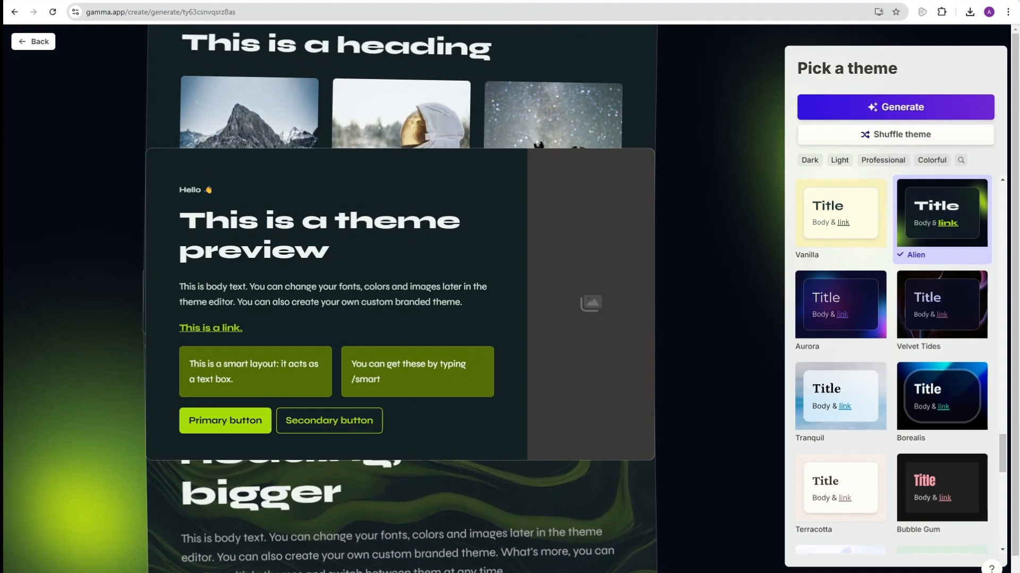
Step: Choose the Indigo theme and generate the eight-card AI business growth deck
{"action": "scroll", "coordinate": [892, 366], "scroll_direction": "down", "scroll_amount": 10}
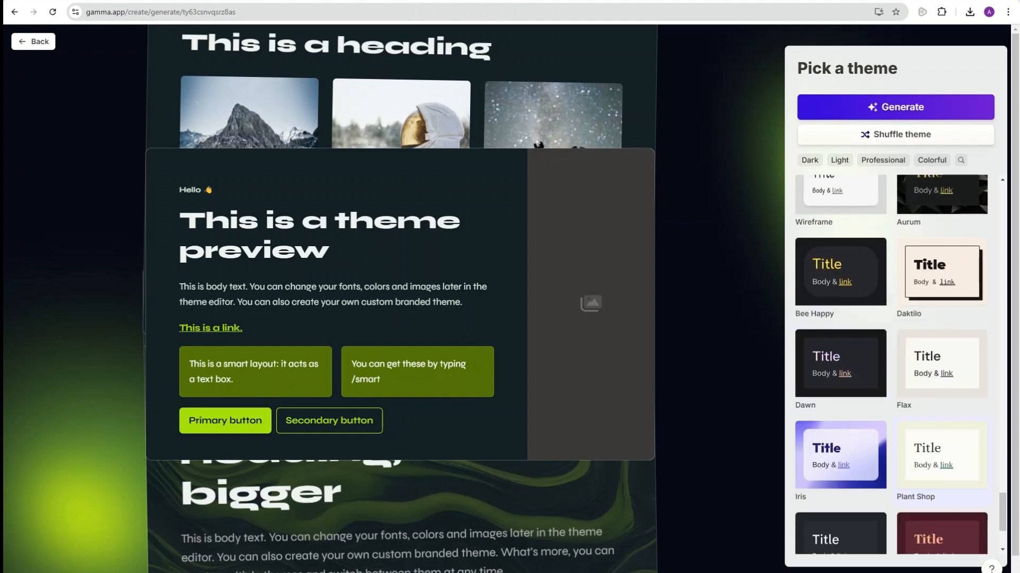
{"action": "scroll", "coordinate": [892, 367], "scroll_direction": "down", "scroll_amount": 3}
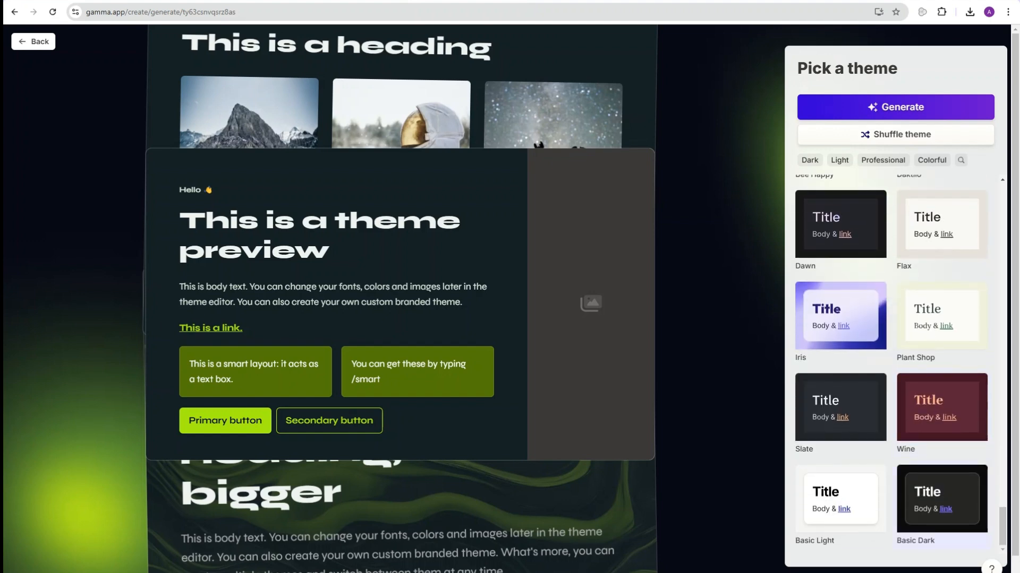
{"action": "scroll", "coordinate": [893, 366], "scroll_direction": "up", "scroll_amount": 12}
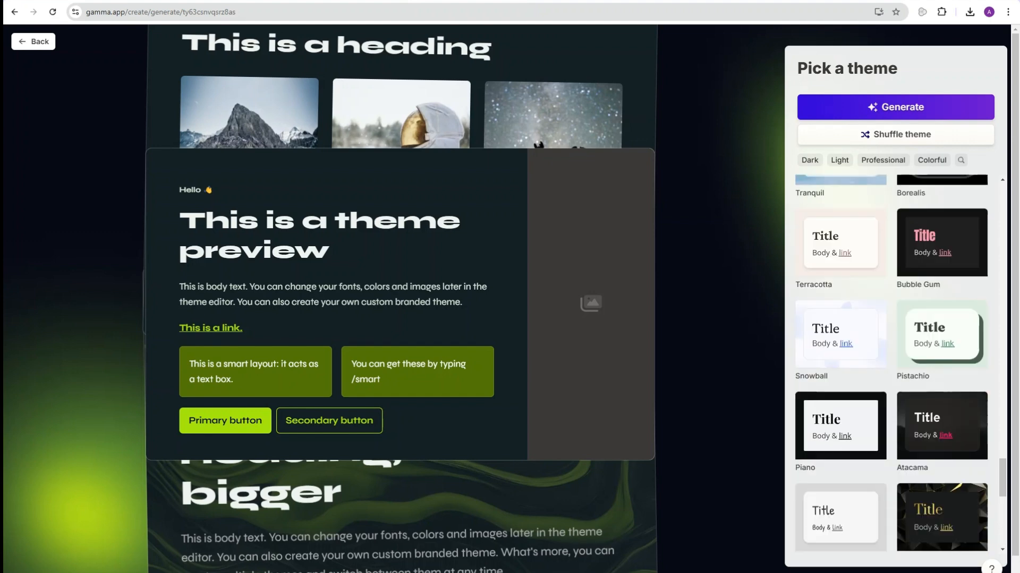
{"action": "scroll", "coordinate": [896, 367], "scroll_direction": "up", "scroll_amount": 10}
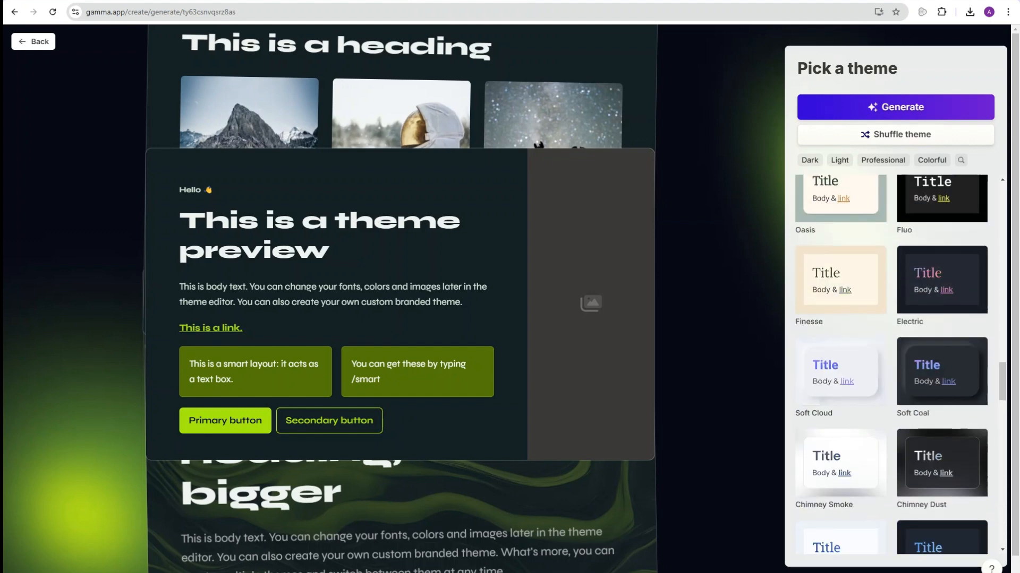
{"action": "scroll", "coordinate": [892, 367], "scroll_direction": "up", "scroll_amount": 8}
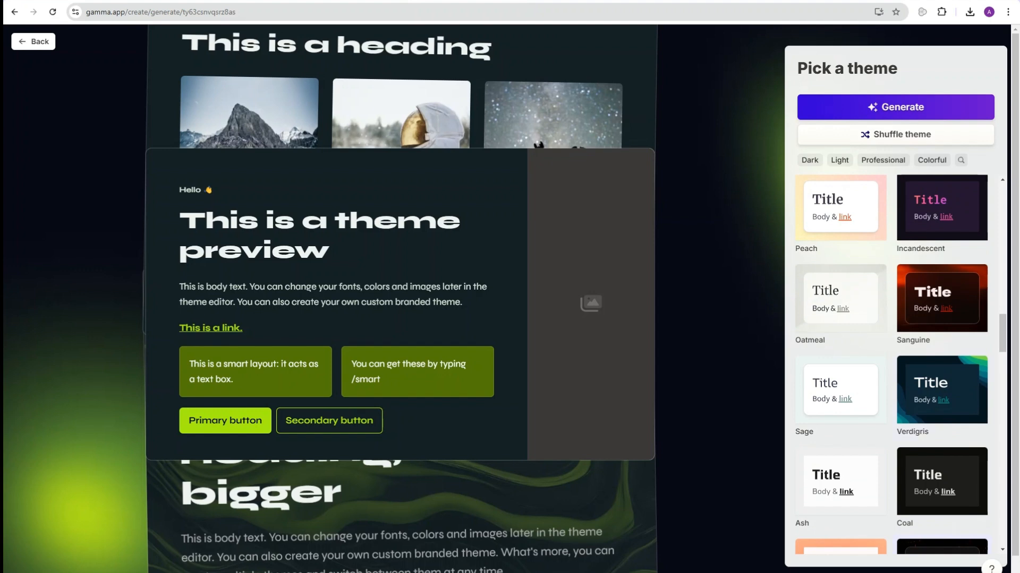
{"action": "scroll", "coordinate": [892, 367], "scroll_direction": "up", "scroll_amount": 4}
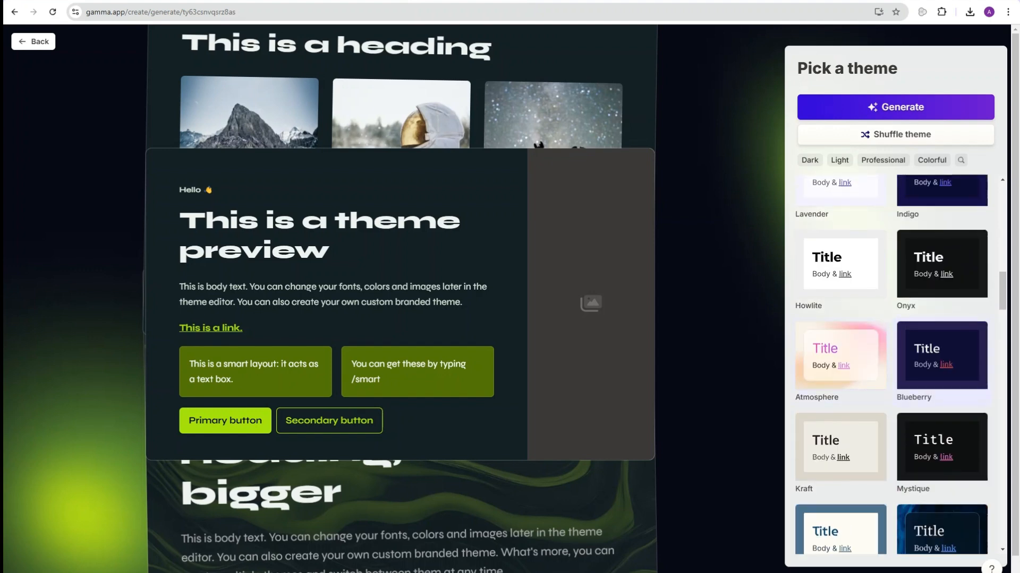
{"action": "scroll", "coordinate": [941, 329], "scroll_direction": "up", "scroll_amount": 3}
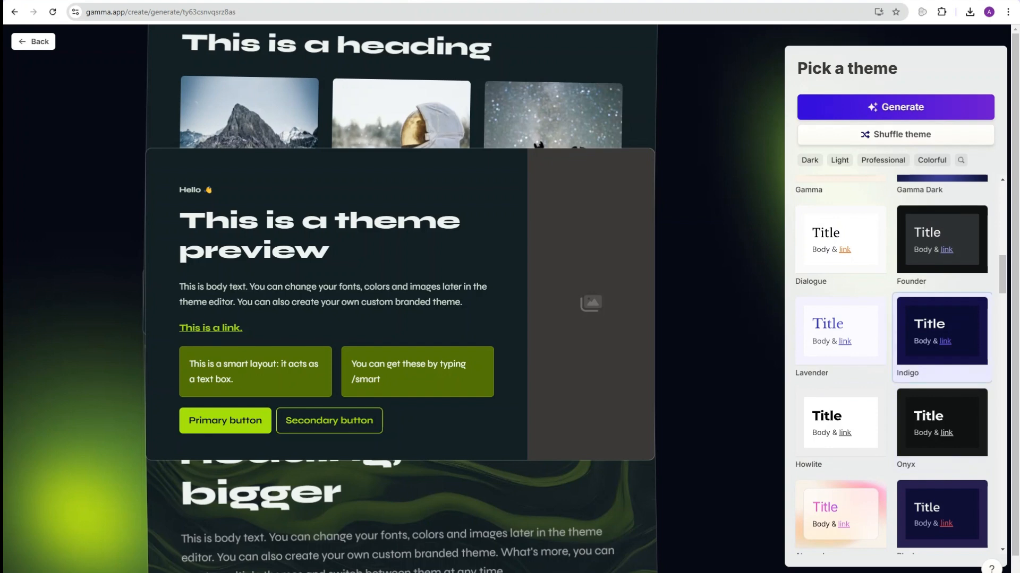
{"action": "left_click", "coordinate": [941, 329]}
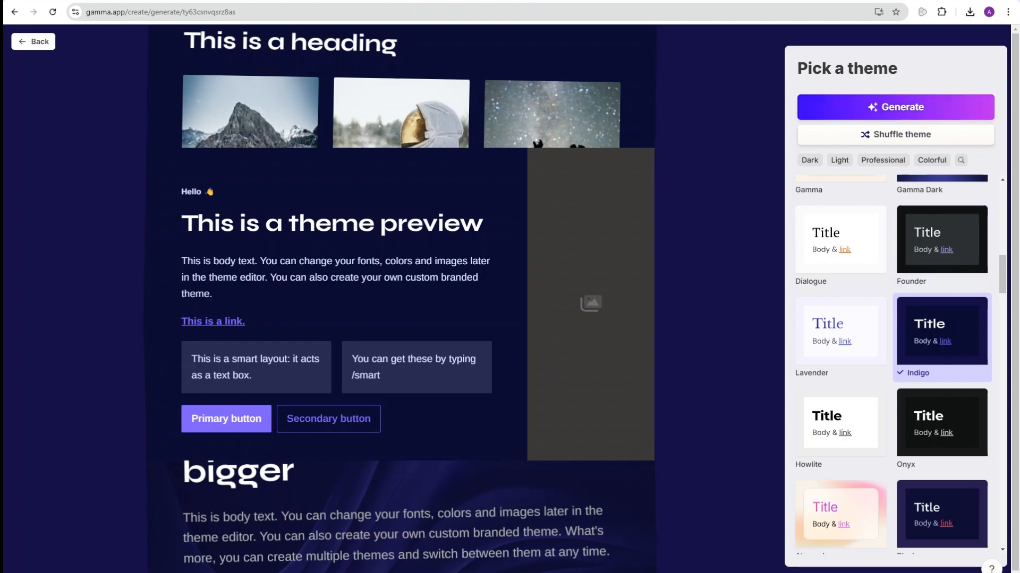
{"action": "left_click", "coordinate": [895, 107]}
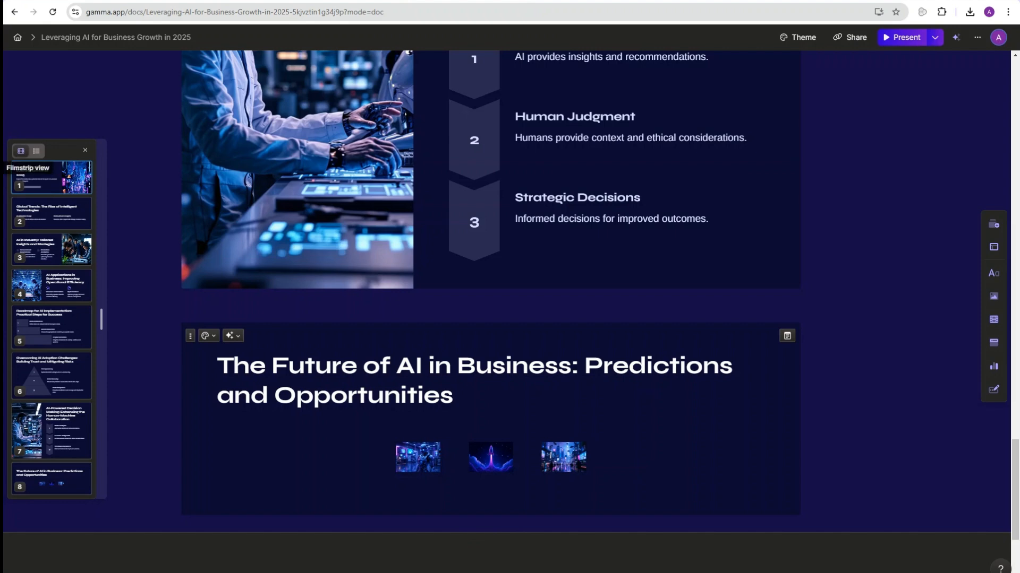
{"action": "left_click", "coordinate": [37, 150]}
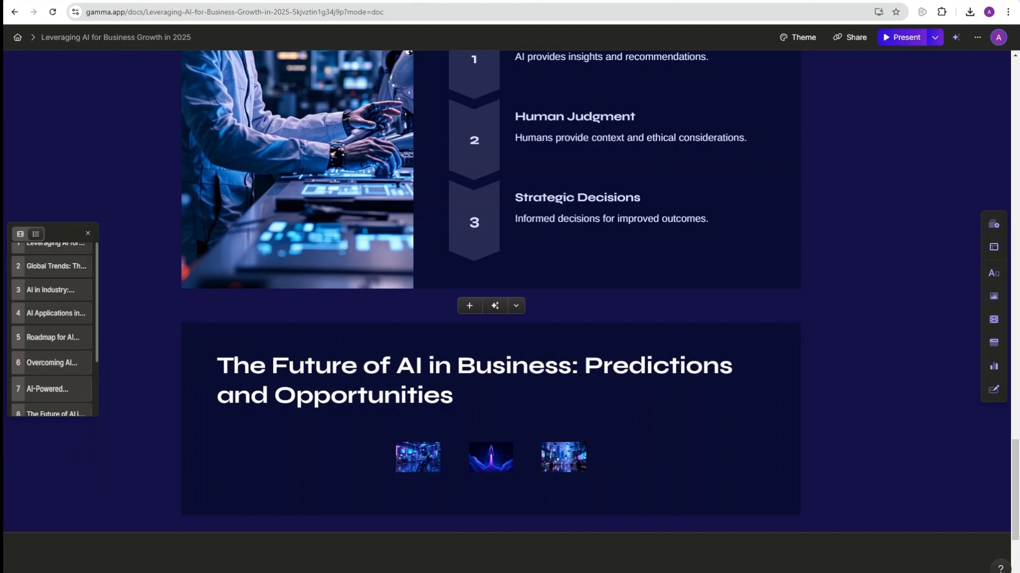
{"action": "left_click", "coordinate": [20, 234]}
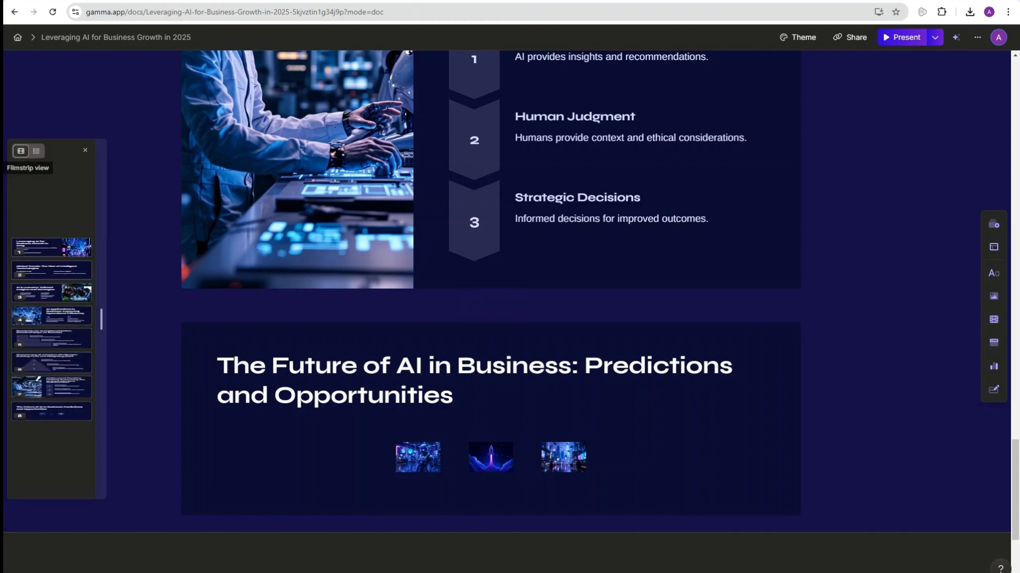
{"action": "scroll", "coordinate": [491, 339], "scroll_direction": "up", "scroll_amount": 15}
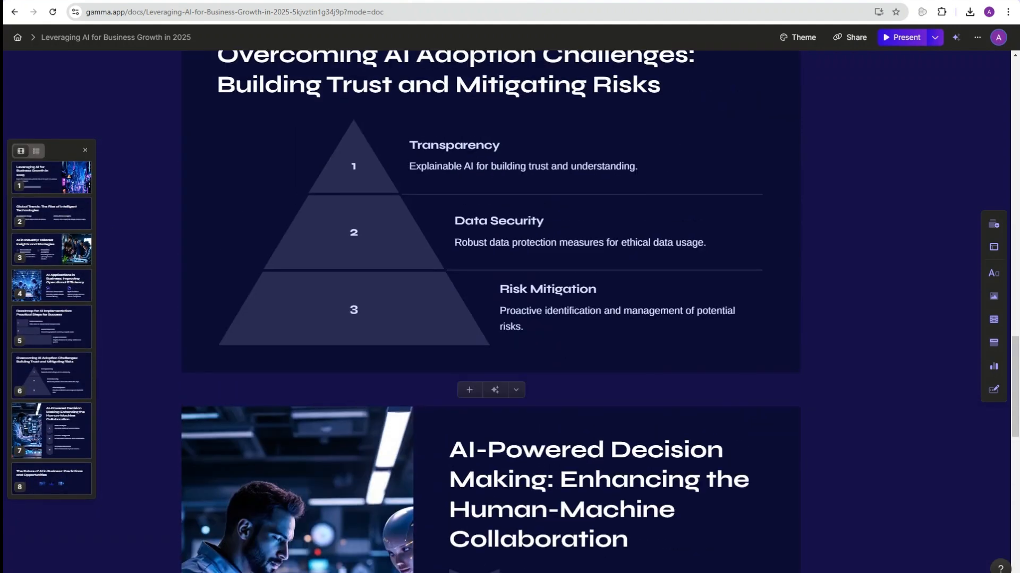
{"action": "scroll", "coordinate": [491, 339], "scroll_direction": "up", "scroll_amount": 20}
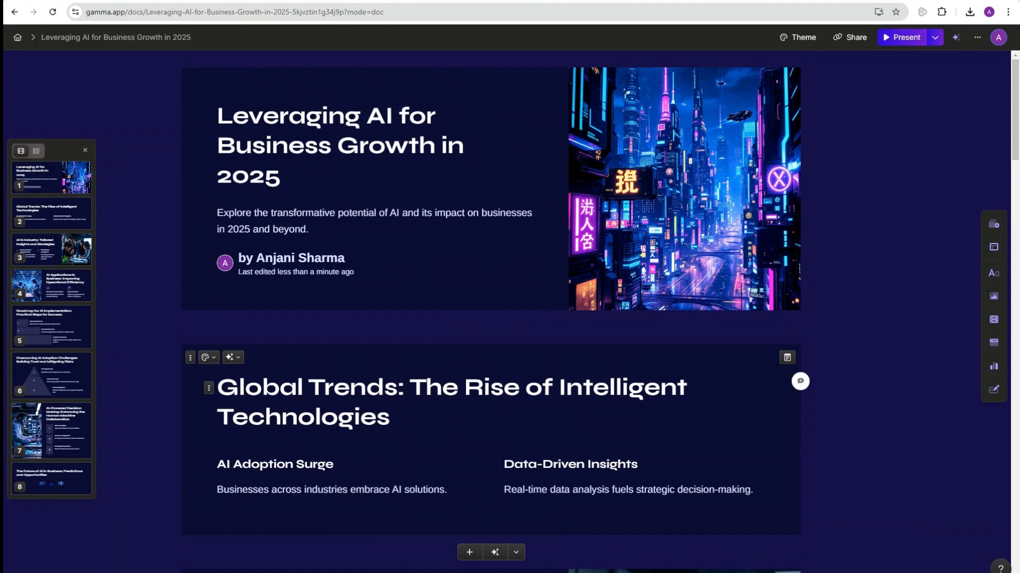
{"action": "scroll", "coordinate": [491, 318], "scroll_direction": "down", "scroll_amount": 2}
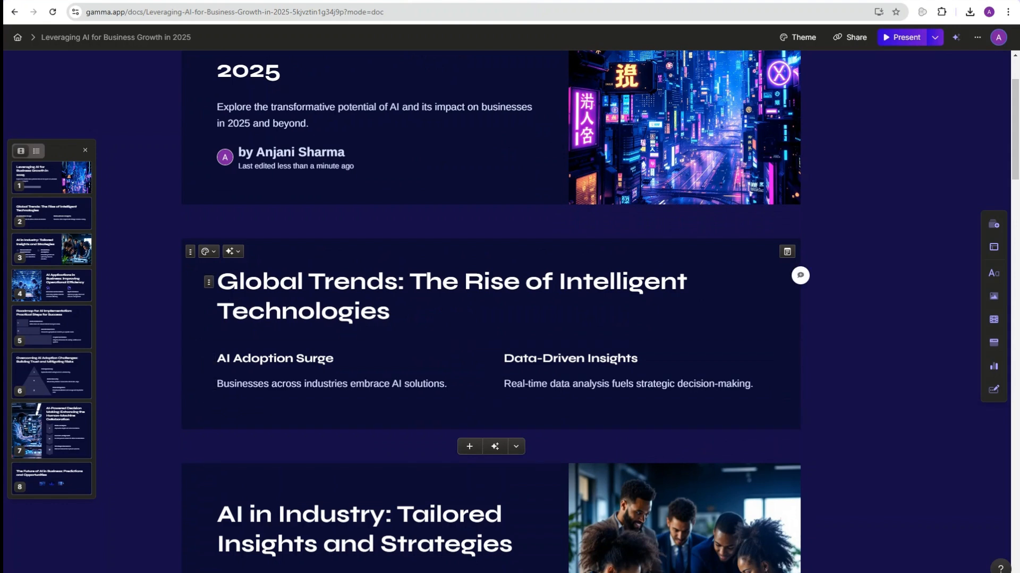
{"action": "scroll", "coordinate": [491, 318], "scroll_direction": "down", "scroll_amount": 5}
{"action": "scroll", "coordinate": [491, 319], "scroll_direction": "up", "scroll_amount": 1}
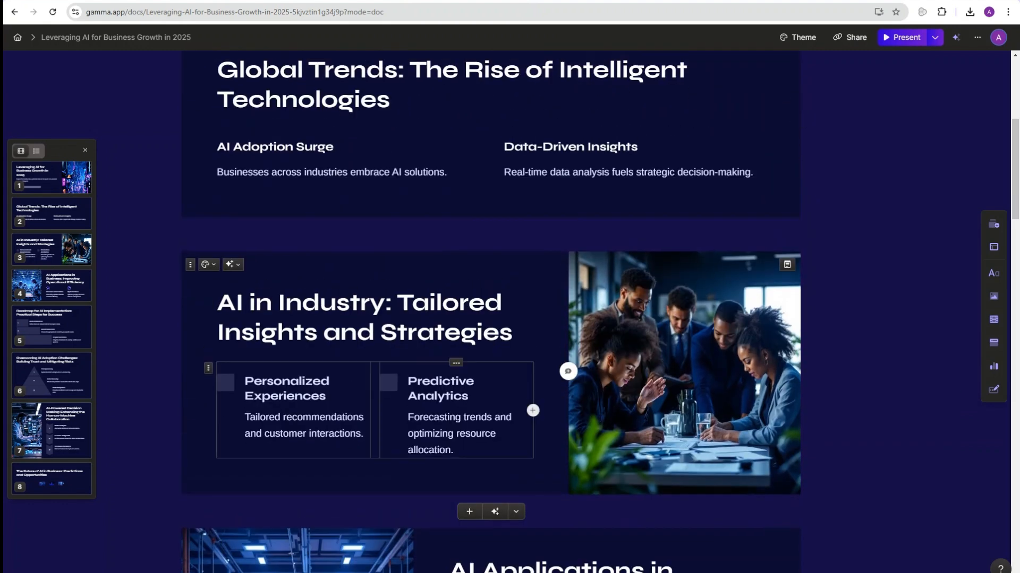
{"action": "scroll", "coordinate": [492, 319], "scroll_direction": "down", "scroll_amount": 1}
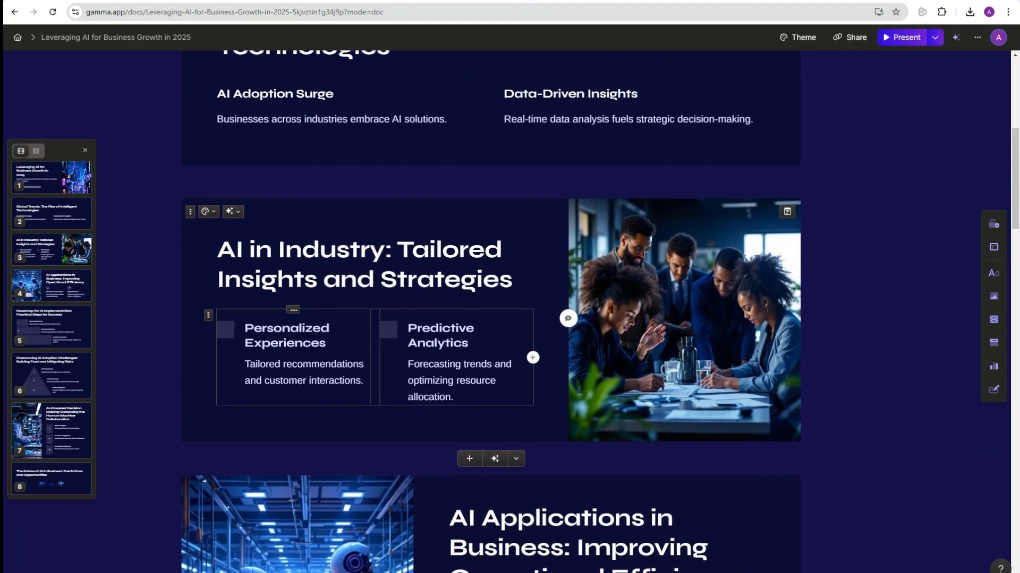
{"action": "scroll", "coordinate": [491, 319], "scroll_direction": "down", "scroll_amount": 2}
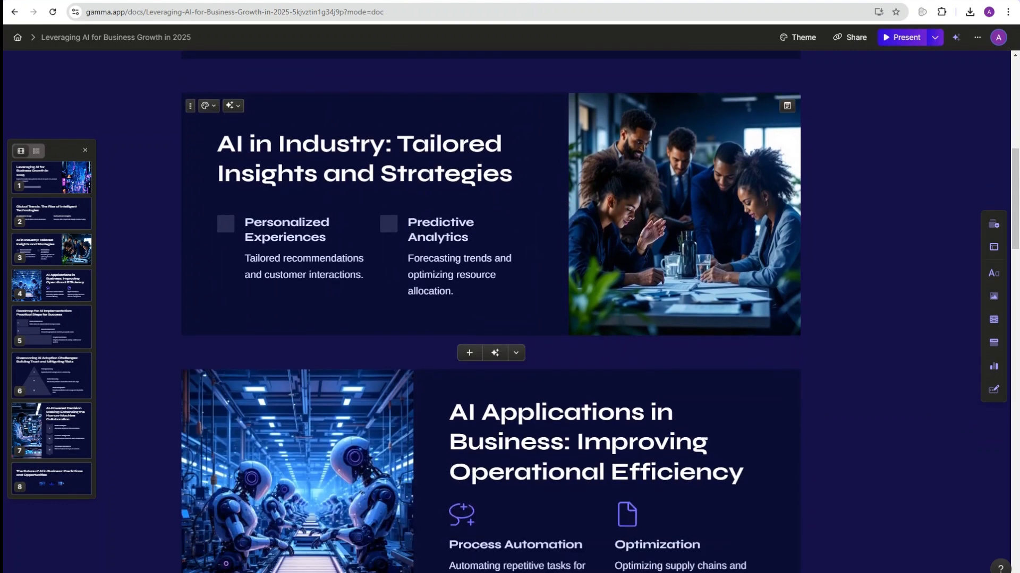
{"action": "scroll", "coordinate": [491, 318], "scroll_direction": "down", "scroll_amount": 3}
{"action": "scroll", "coordinate": [491, 319], "scroll_direction": "up", "scroll_amount": 15}
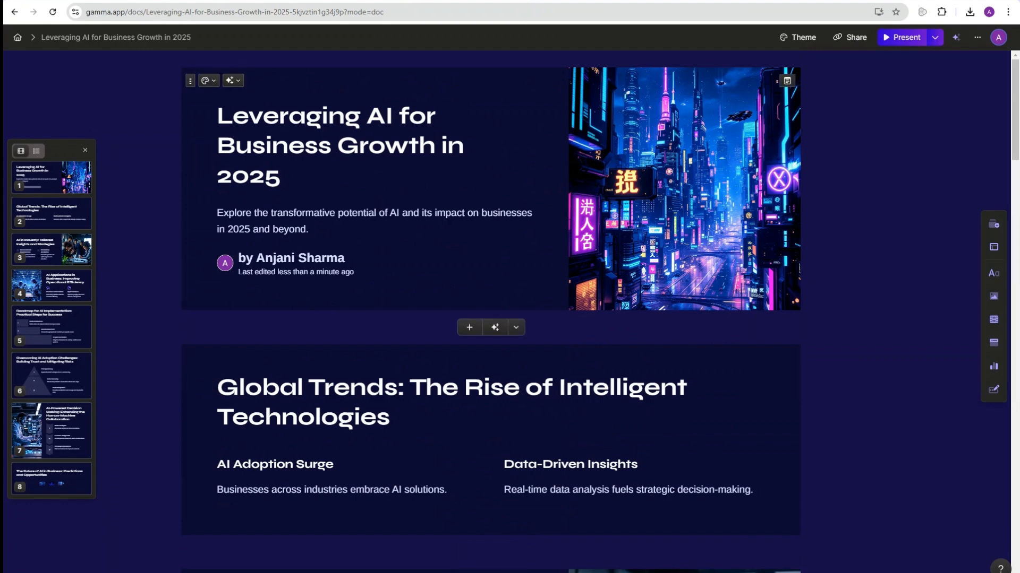
{"action": "left_click", "coordinate": [306, 116]}
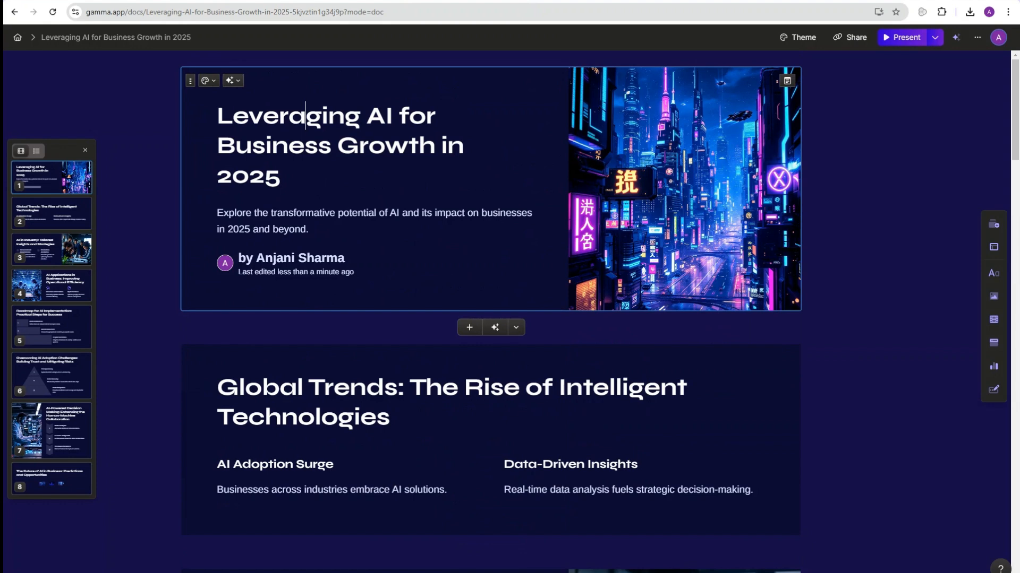
Step: Make the title card full-bleed with a black background
{"action": "left_click", "coordinate": [208, 80]}
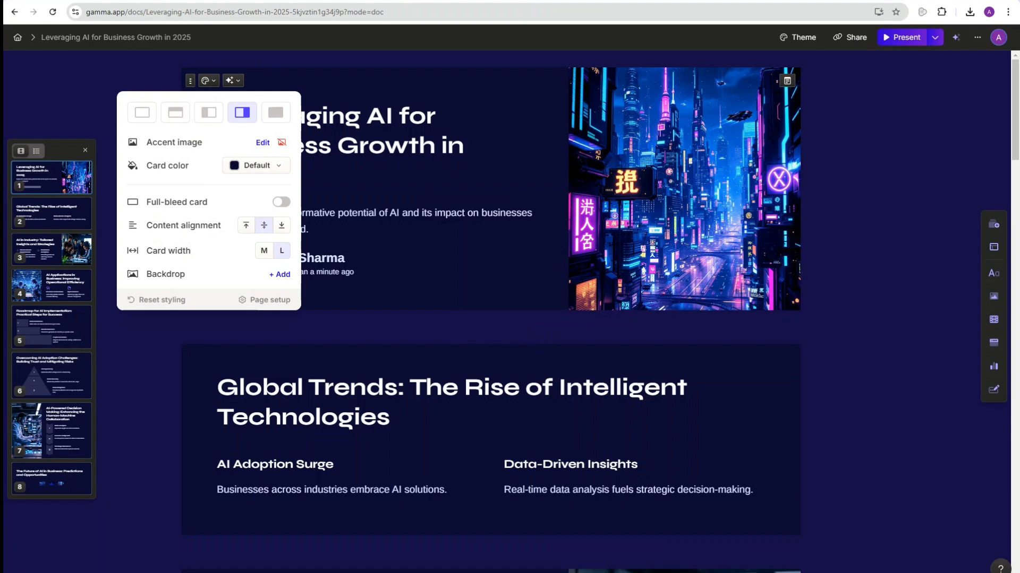
{"action": "left_click", "coordinate": [281, 201]}
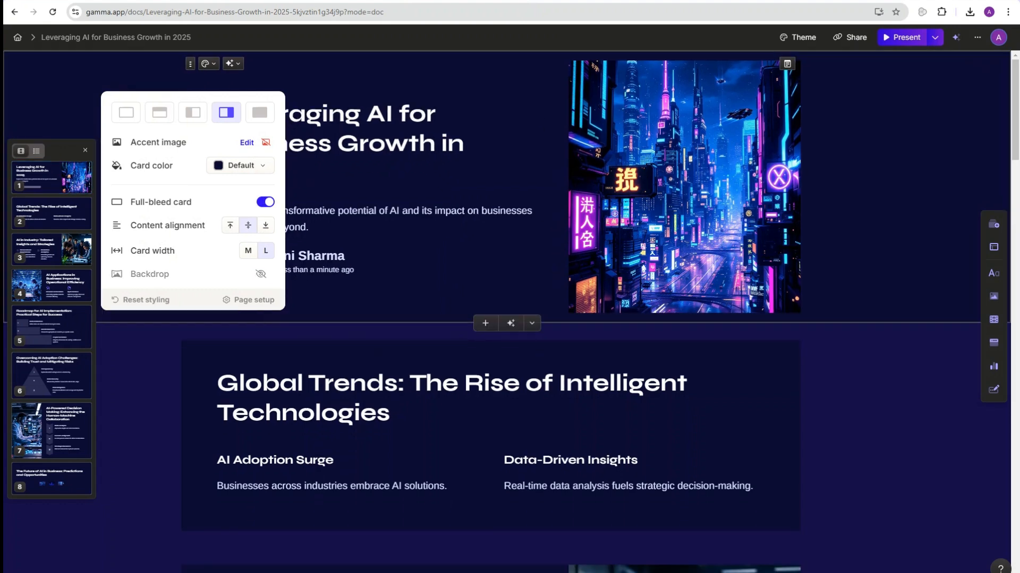
{"action": "left_click", "coordinate": [241, 165]}
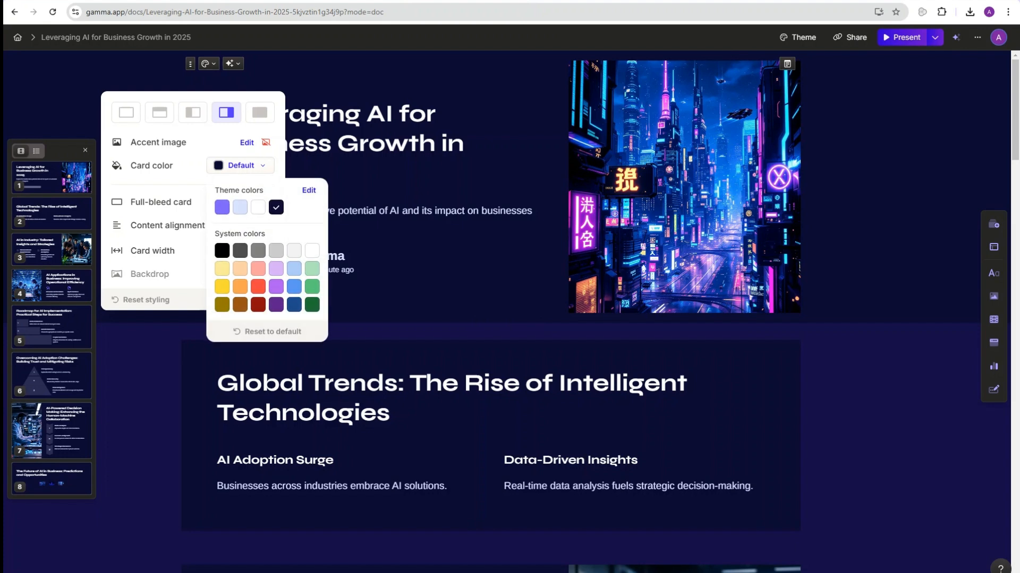
{"action": "left_click", "coordinate": [240, 207]}
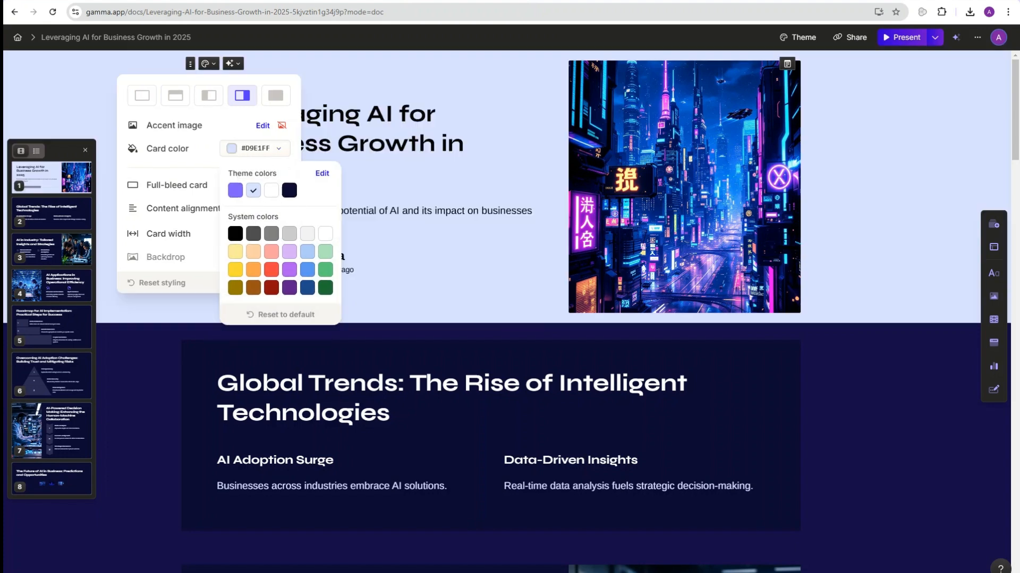
{"action": "left_click", "coordinate": [235, 233]}
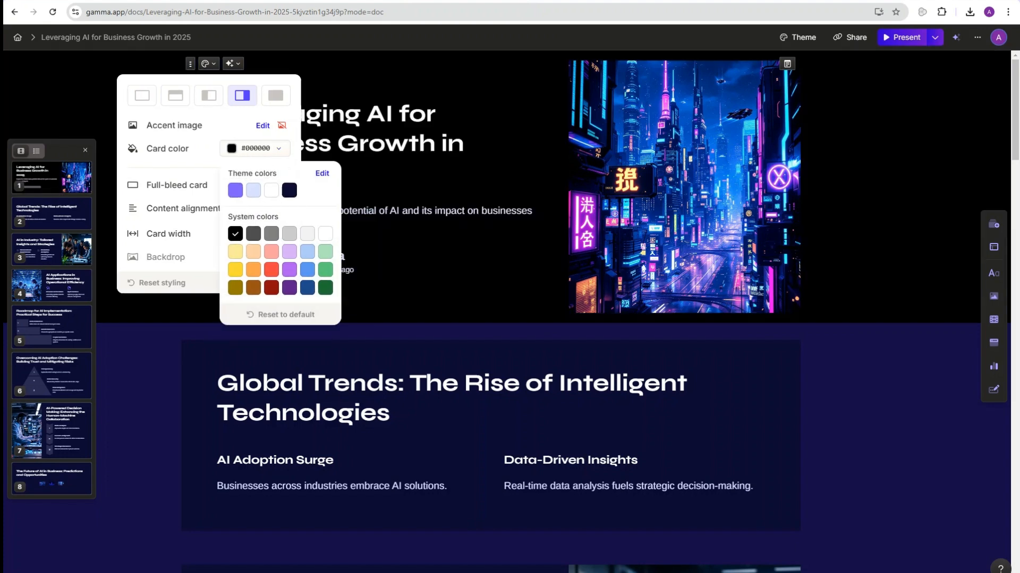
{"action": "left_click", "coordinate": [425, 229]}
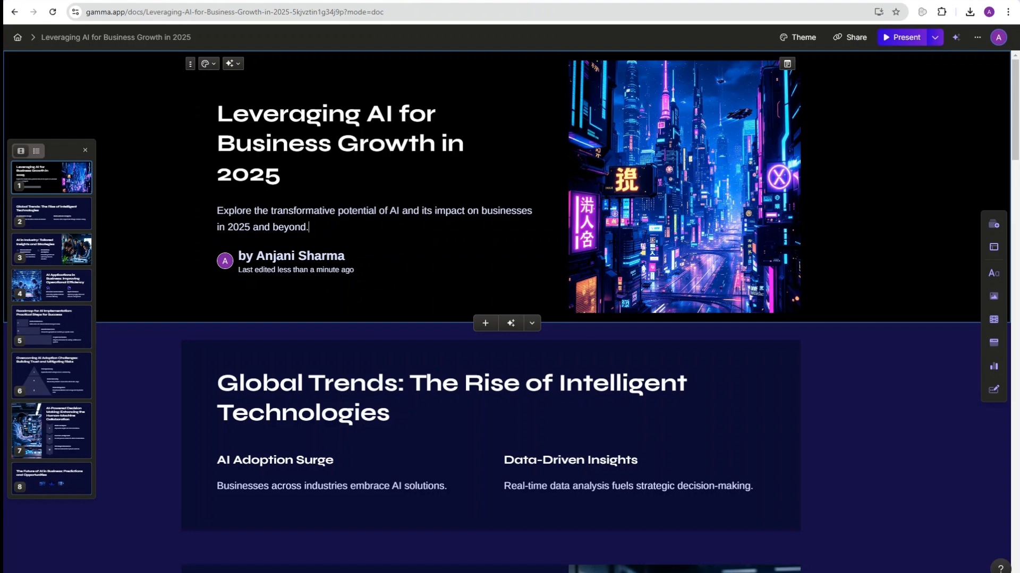
Step: Try the title card's image layouts and settle on the image at the right
{"action": "left_click", "coordinate": [207, 64]}
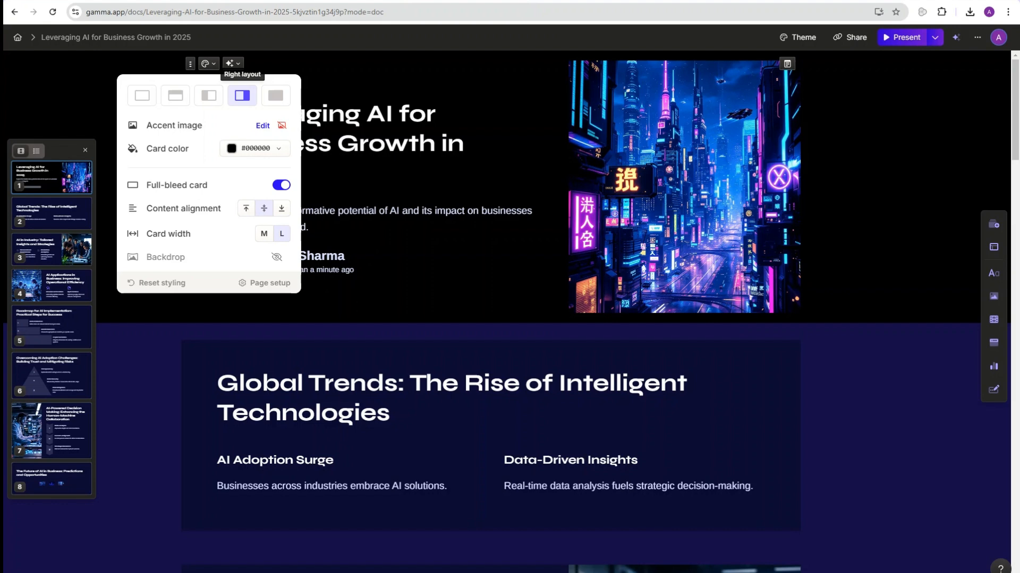
{"action": "left_click", "coordinate": [208, 95]}
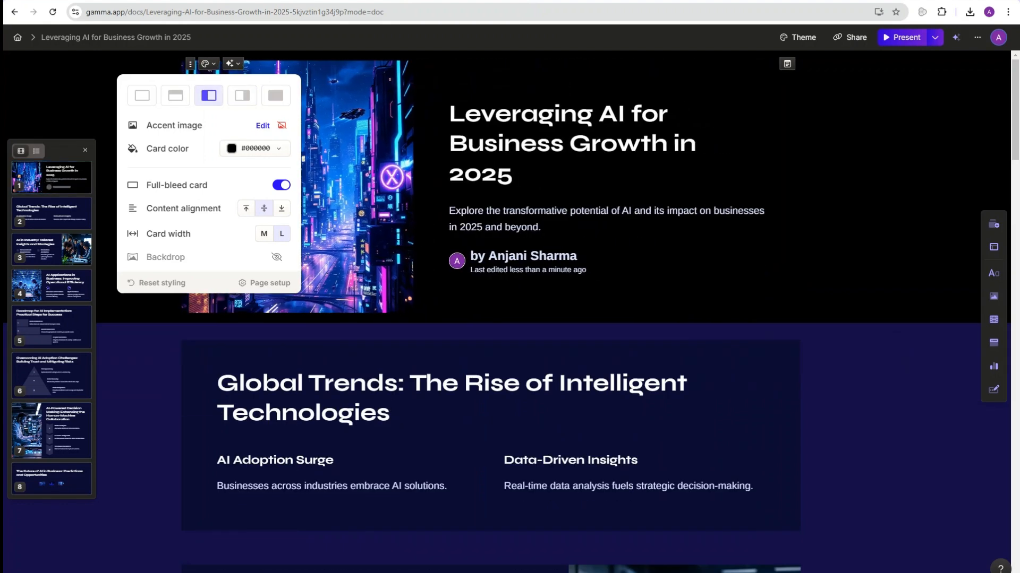
{"action": "left_click", "coordinate": [176, 96]}
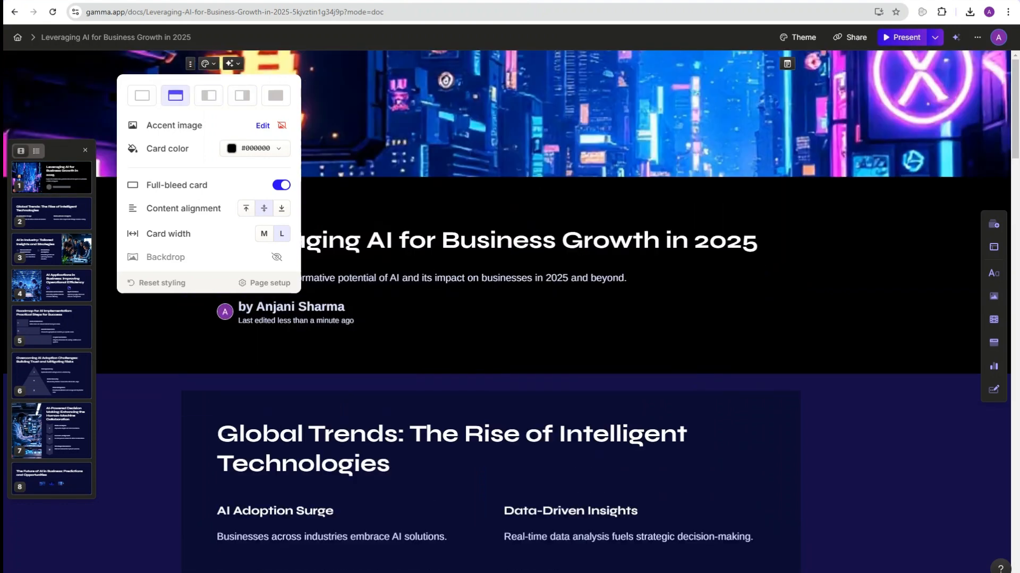
{"action": "left_click", "coordinate": [276, 96]}
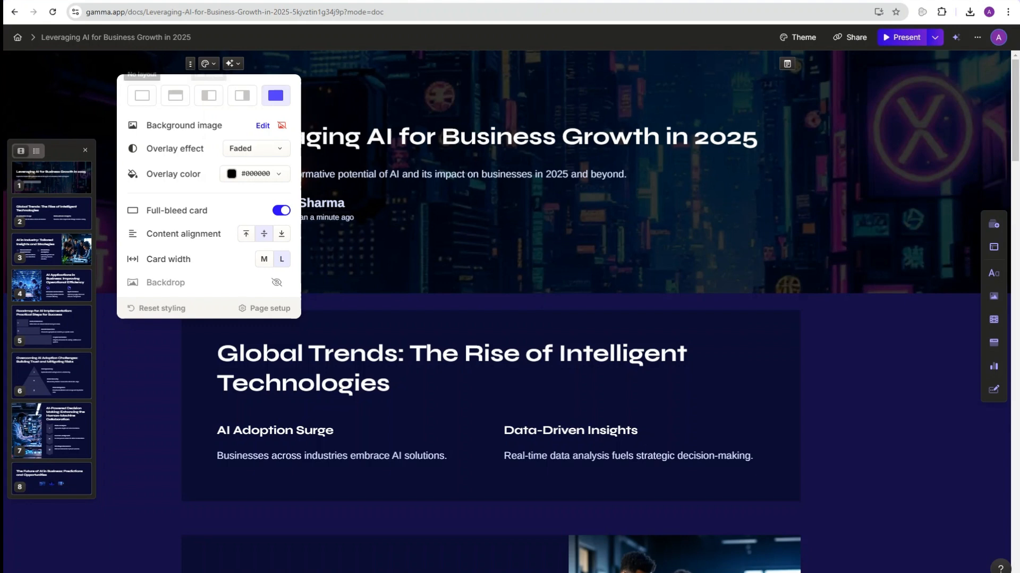
{"action": "left_click", "coordinate": [141, 95]}
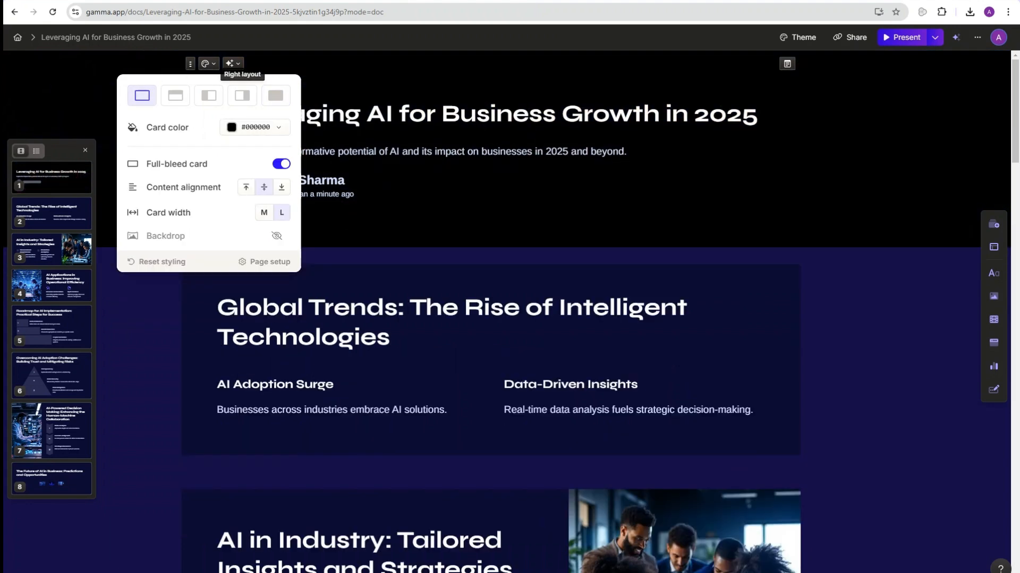
{"action": "left_click", "coordinate": [242, 95]}
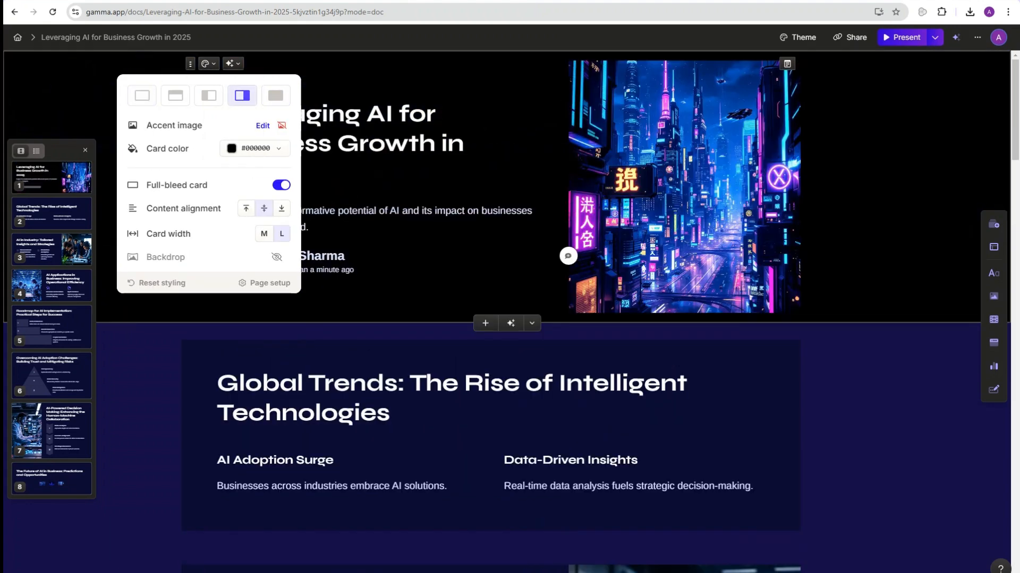
{"action": "left_click", "coordinate": [452, 285]}
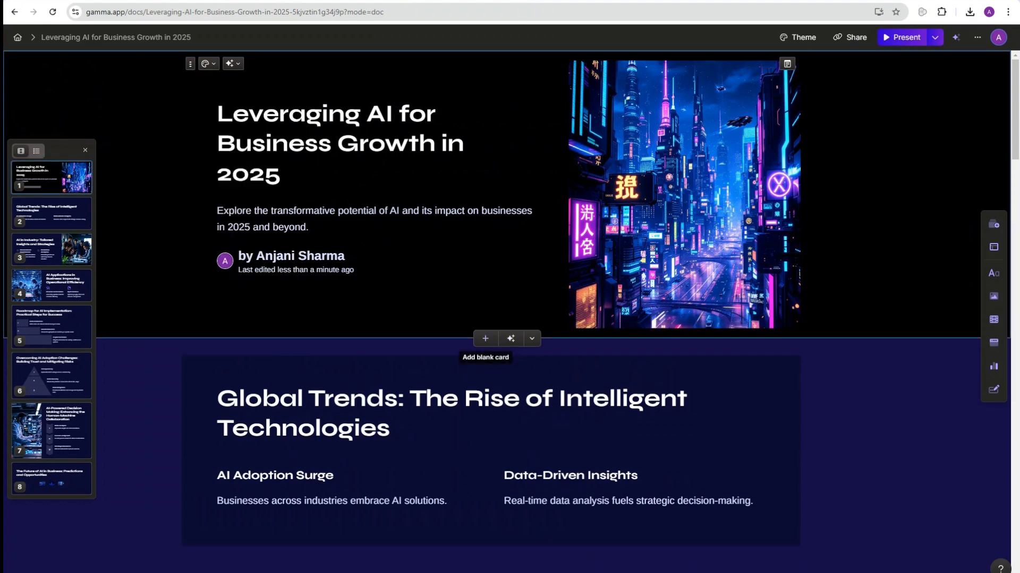
Step: Add a blank card after the title and apply the Big numbers template (25%, 3/4, 50)
{"action": "left_click", "coordinate": [485, 338]}
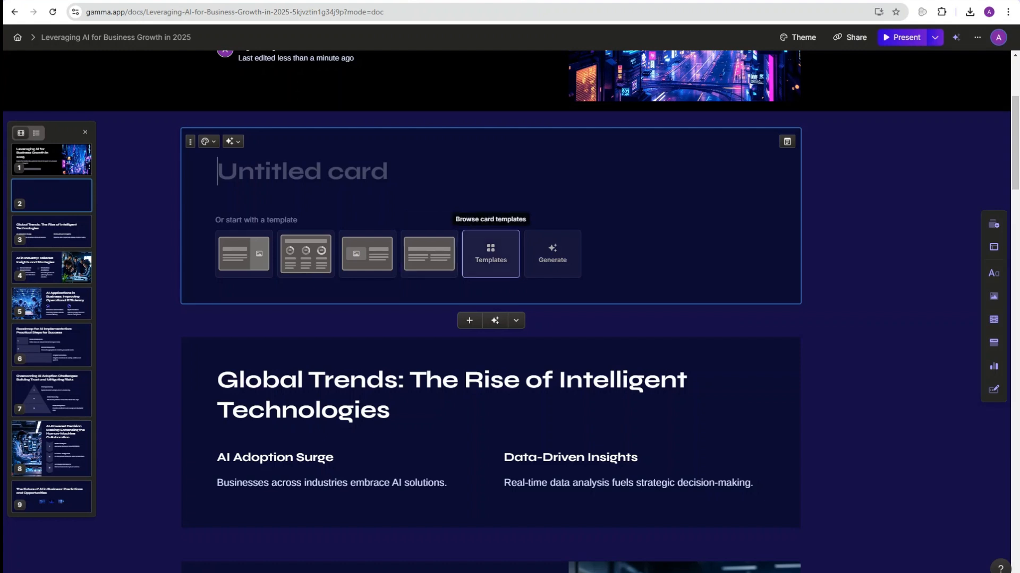
{"action": "left_click", "coordinate": [491, 254]}
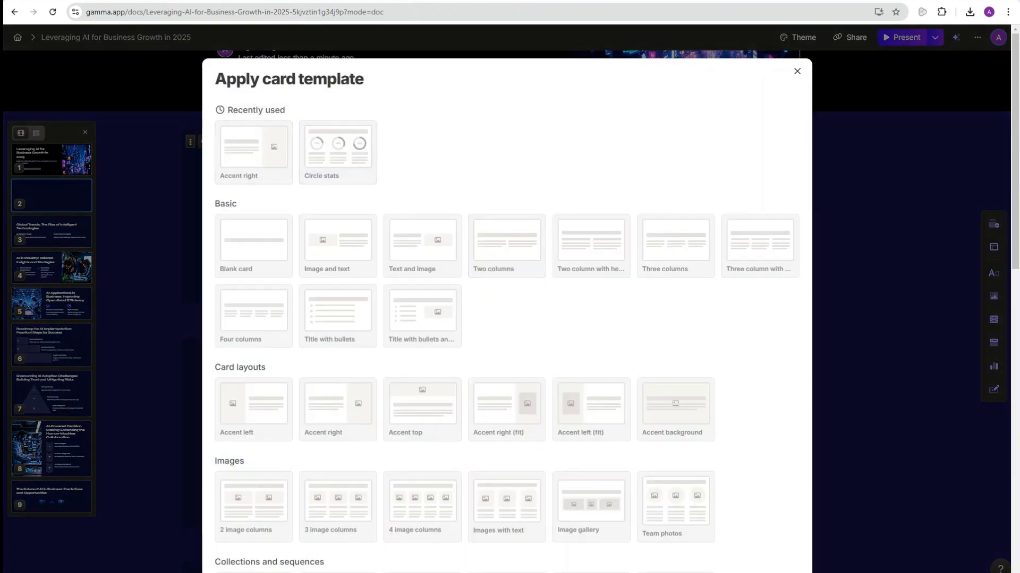
{"action": "scroll", "coordinate": [506, 297], "scroll_direction": "down", "scroll_amount": 4}
{"action": "scroll", "coordinate": [254, 181], "scroll_direction": "down", "scroll_amount": 10}
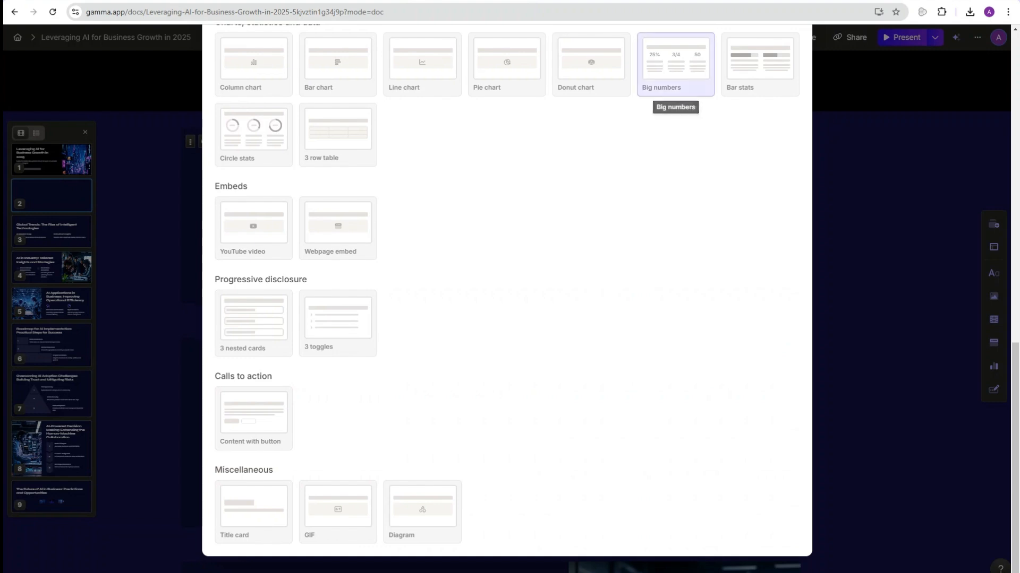
{"action": "left_click", "coordinate": [675, 63]}
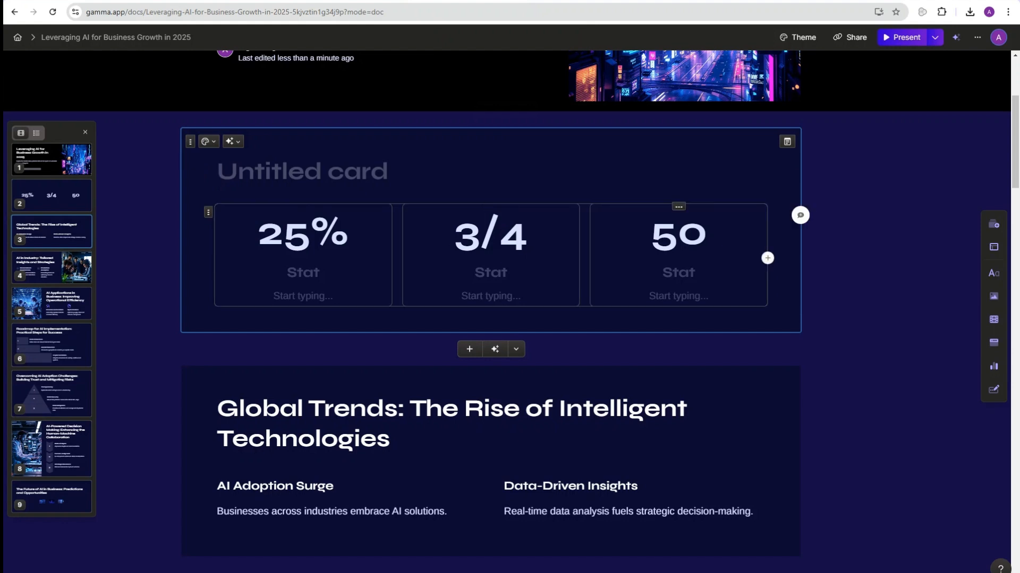
Step: Type the heading 'The Growth Numbers' on the new card
{"action": "scroll", "coordinate": [557, 265], "scroll_direction": "down", "scroll_amount": 1}
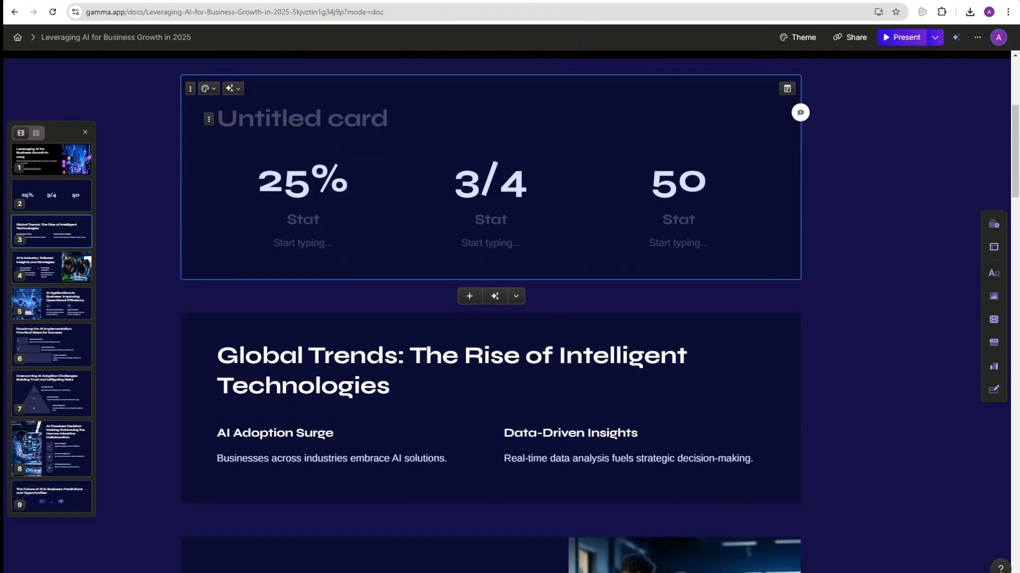
{"action": "type", "text": "the"}
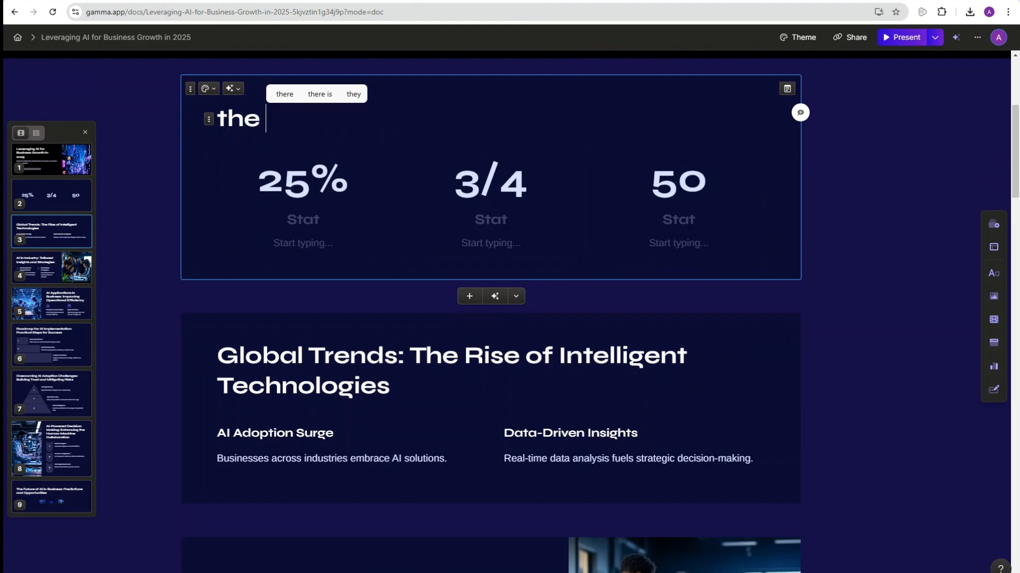
{"action": "key", "text": "BackSpace"}
{"action": "key", "text": "BackSpace"}
{"action": "key", "text": "BackSpace"}
{"action": "key", "text": "BackSpace"}
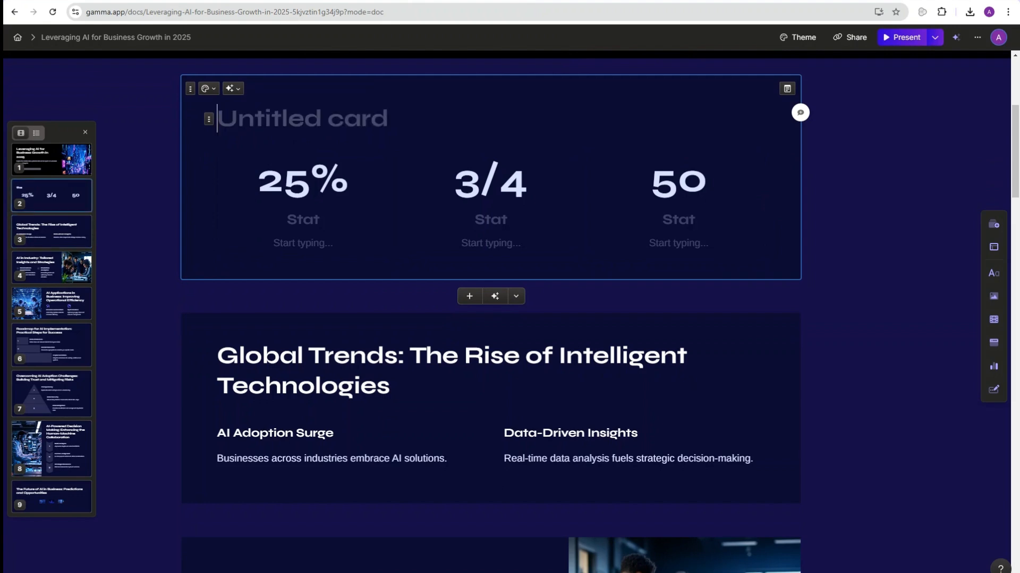
{"action": "type", "text": "The G"}
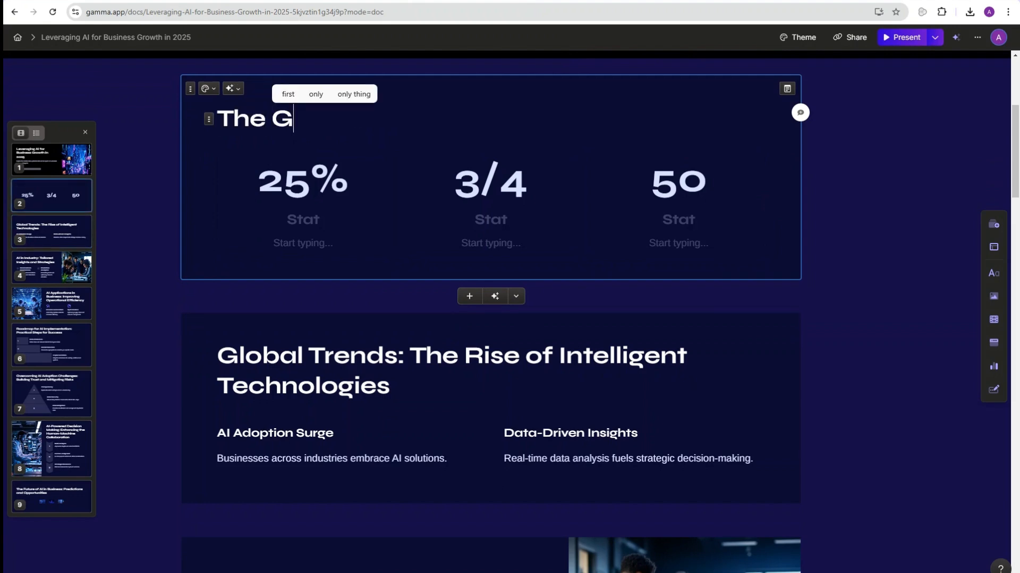
{"action": "type", "text": "rowth B"}
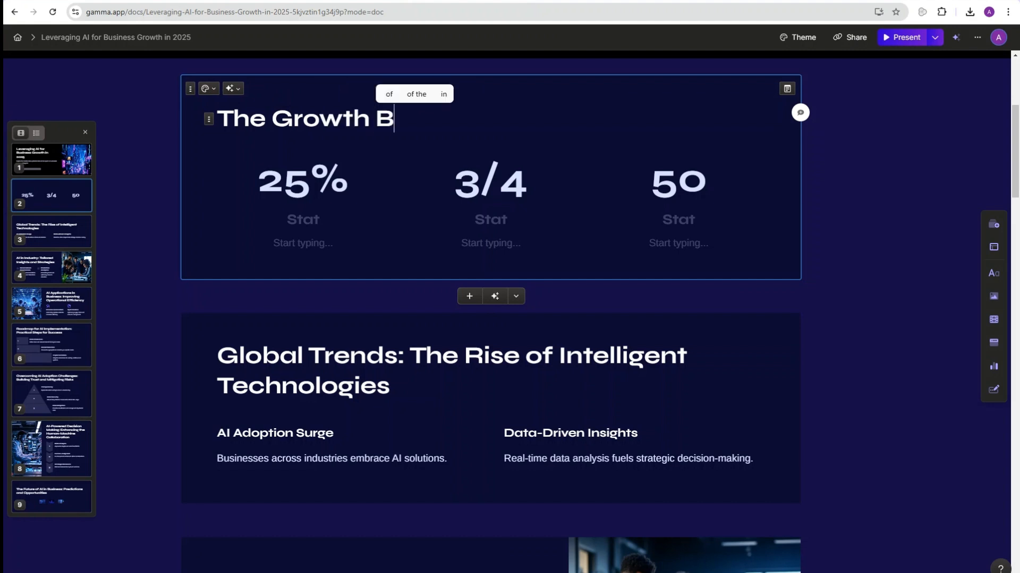
{"action": "key", "text": "BackSpace"}
{"action": "type", "text": "Numbers"}
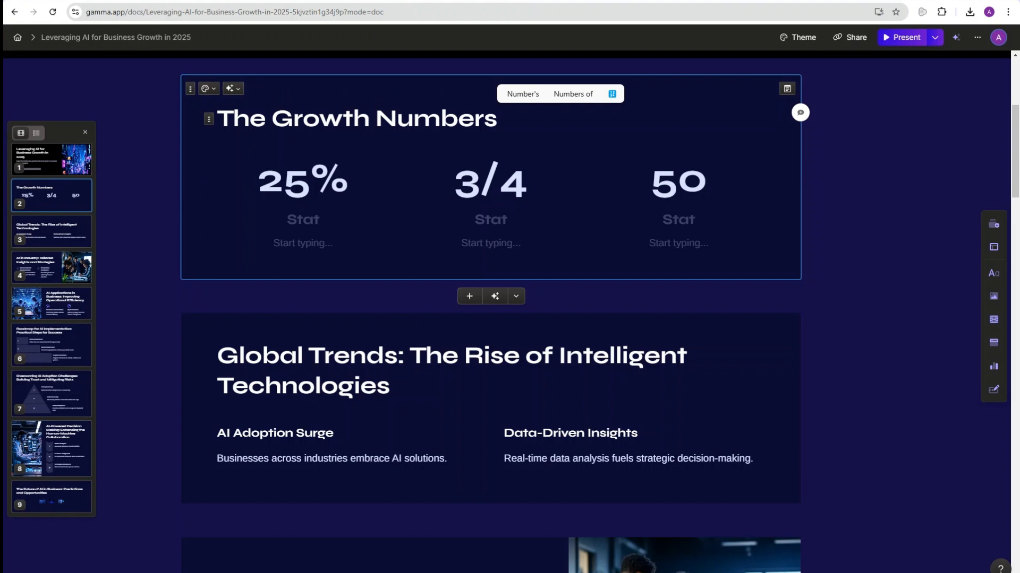
{"action": "left_click", "coordinate": [692, 355]}
Step: Review the 25%, 3/4 and 50 stat values and their labels
{"action": "triple_click", "coordinate": [678, 184]}
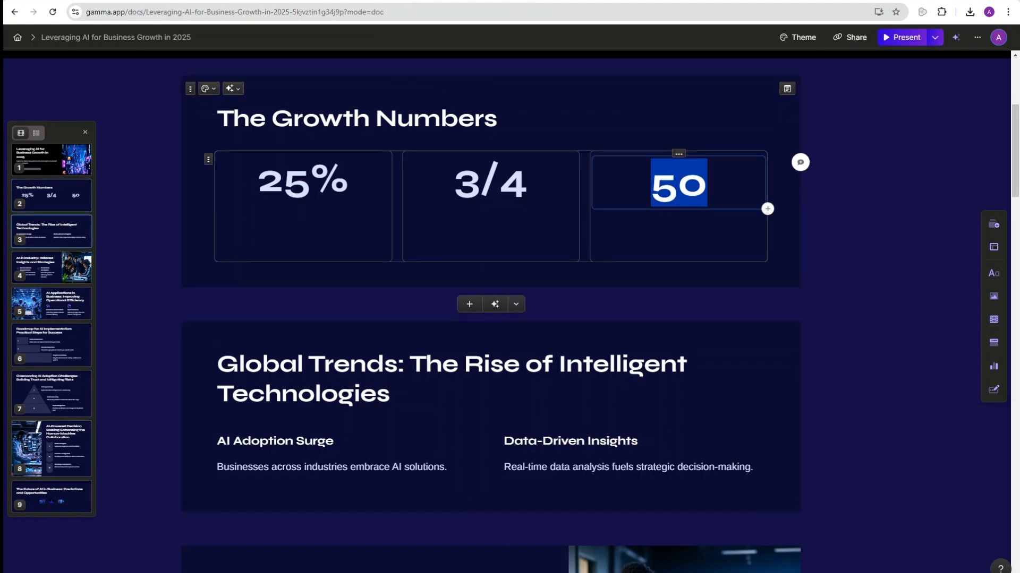
{"action": "triple_click", "coordinate": [490, 183]}
{"action": "triple_click", "coordinate": [302, 183]}
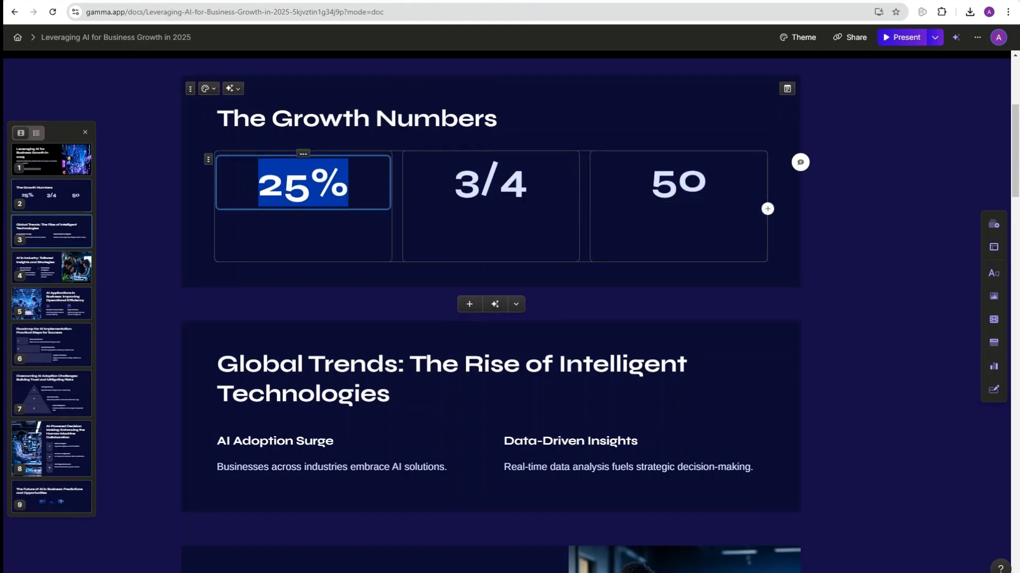
{"action": "left_click", "coordinate": [302, 244]}
{"action": "left_click", "coordinate": [490, 243]}
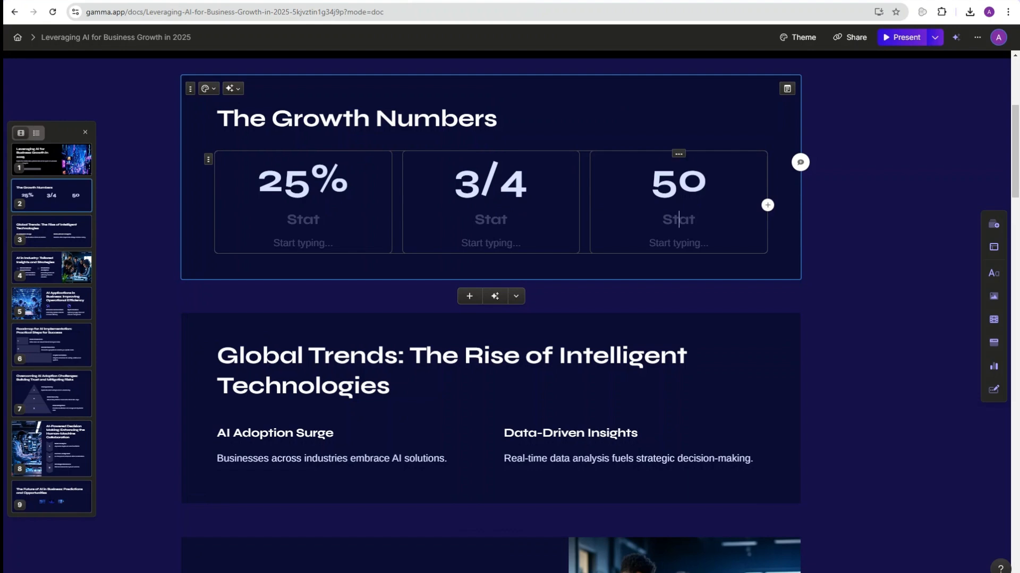
{"action": "scroll", "coordinate": [491, 318], "scroll_direction": "down", "scroll_amount": 3}
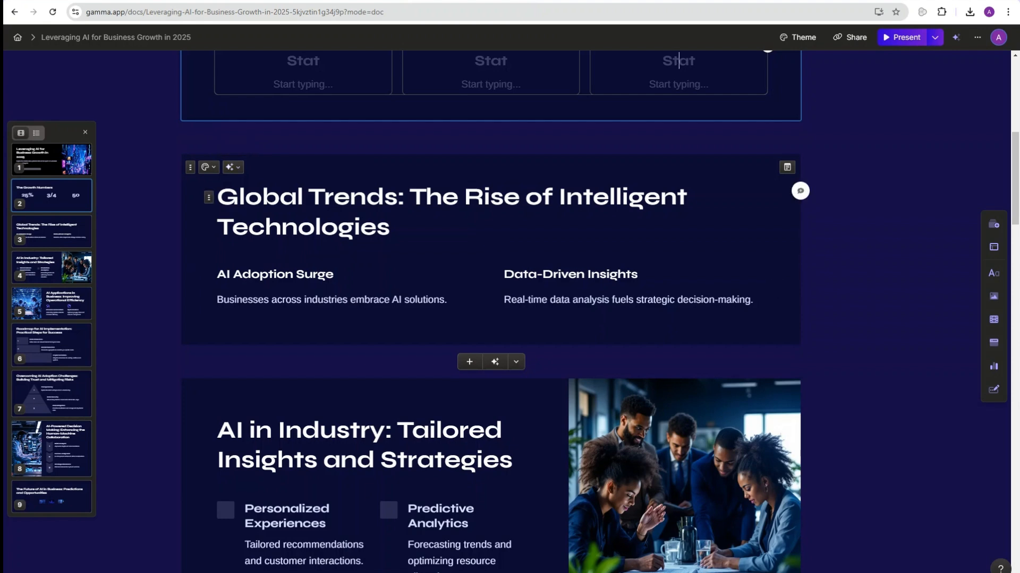
Step: Apply AI 'Make this more visual' to Global Trends, then drag the two-picture row above the heading
{"action": "left_click", "coordinate": [232, 167]}
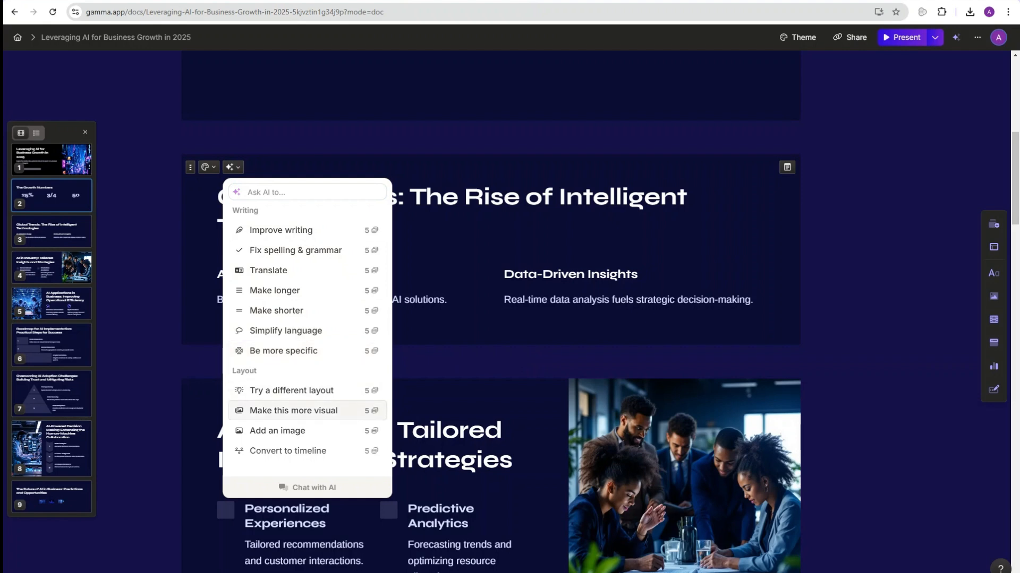
{"action": "left_click", "coordinate": [293, 410]}
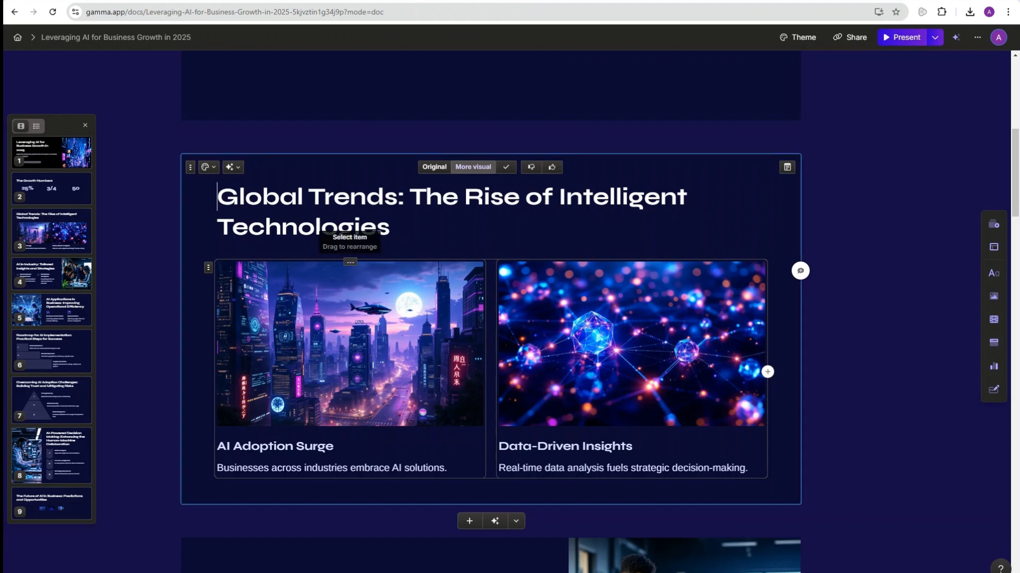
{"action": "left_click", "coordinate": [350, 262]}
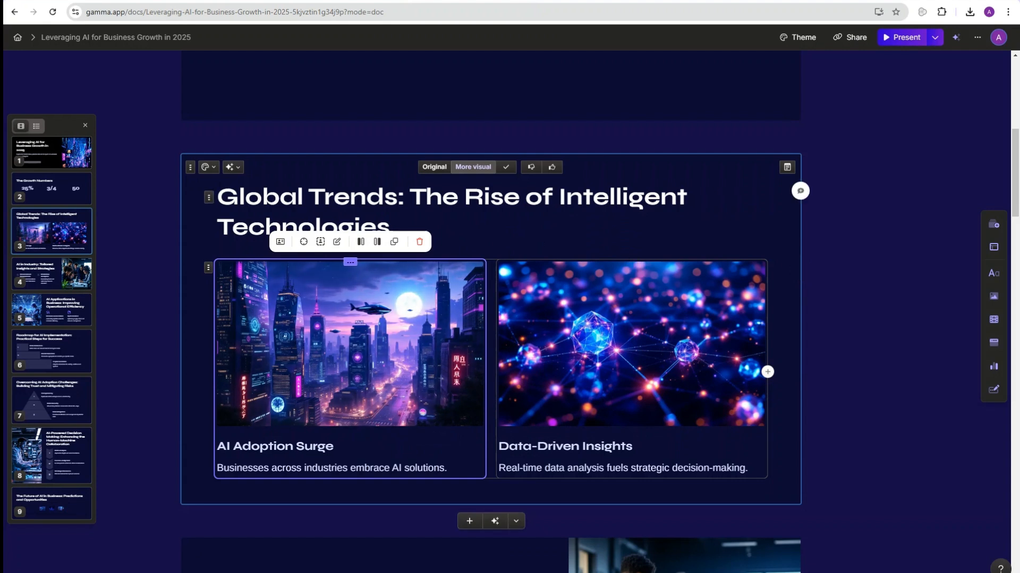
{"action": "left_click", "coordinate": [208, 268]}
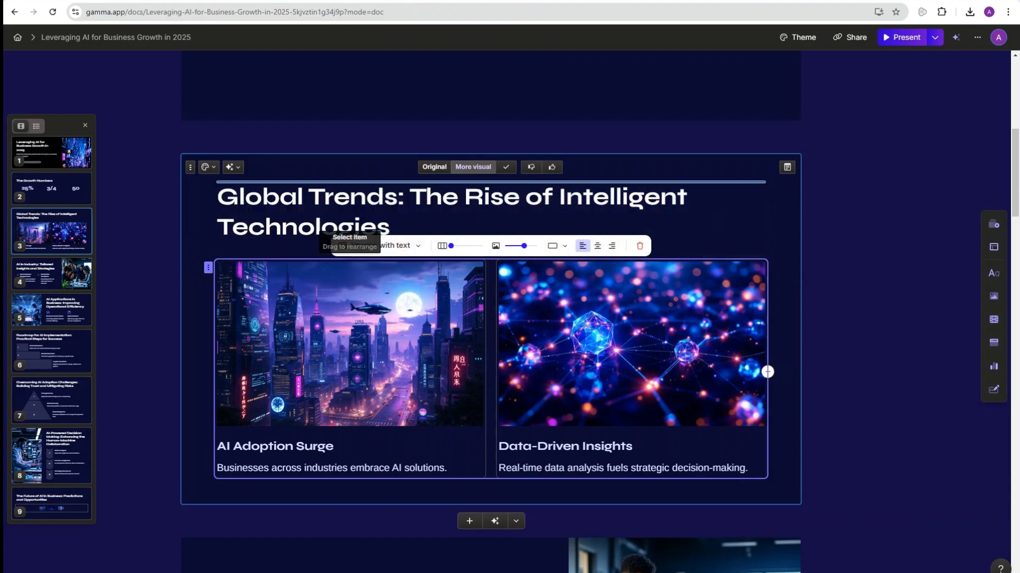
{"action": "left_click_drag", "start_coordinate": [350, 261], "coordinate": [350, 183]}
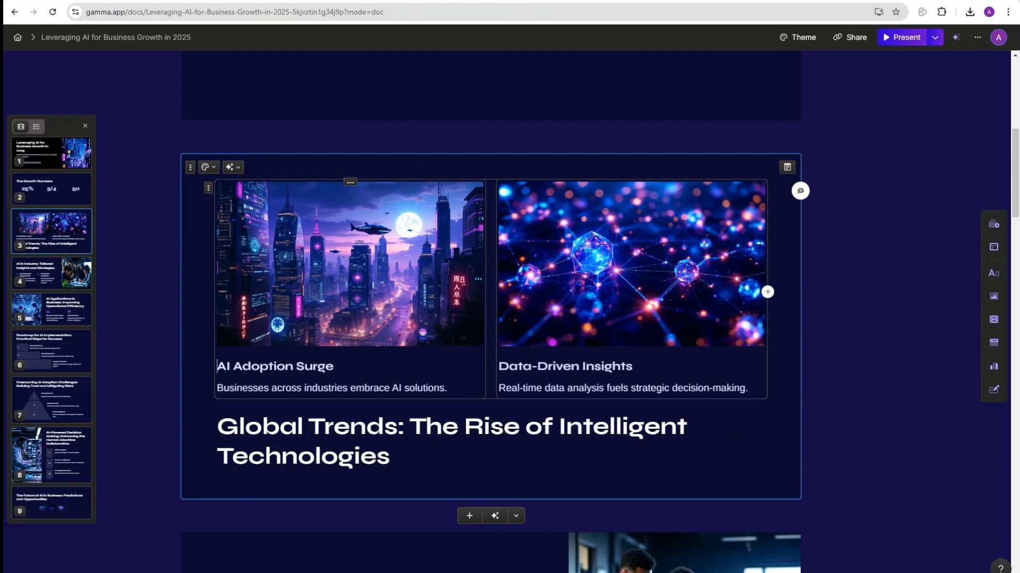
{"action": "left_click", "coordinate": [360, 457]}
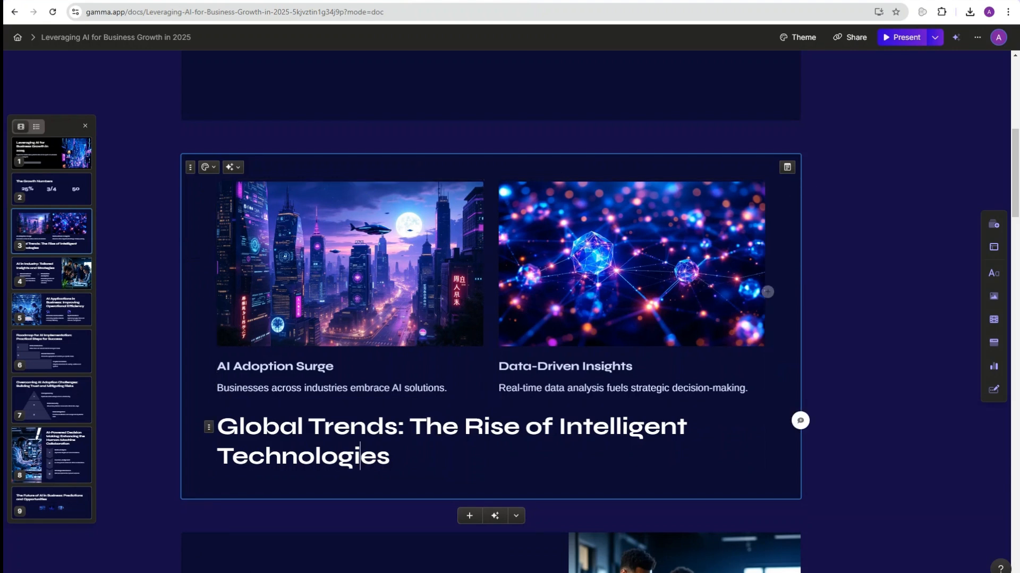
{"action": "triple_click", "coordinate": [360, 457]}
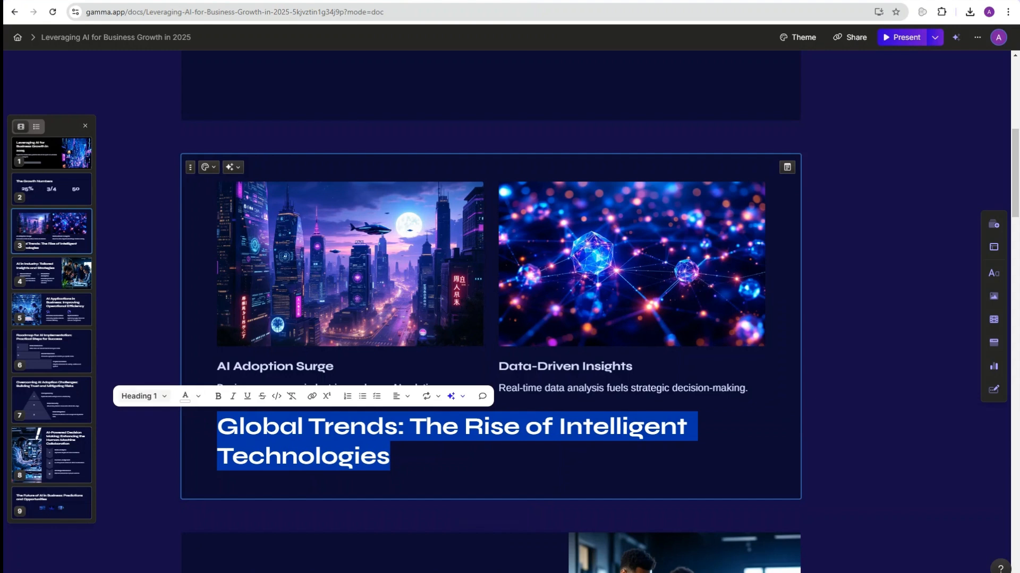
{"action": "left_click", "coordinate": [141, 396]}
{"action": "left_click", "coordinate": [180, 359]}
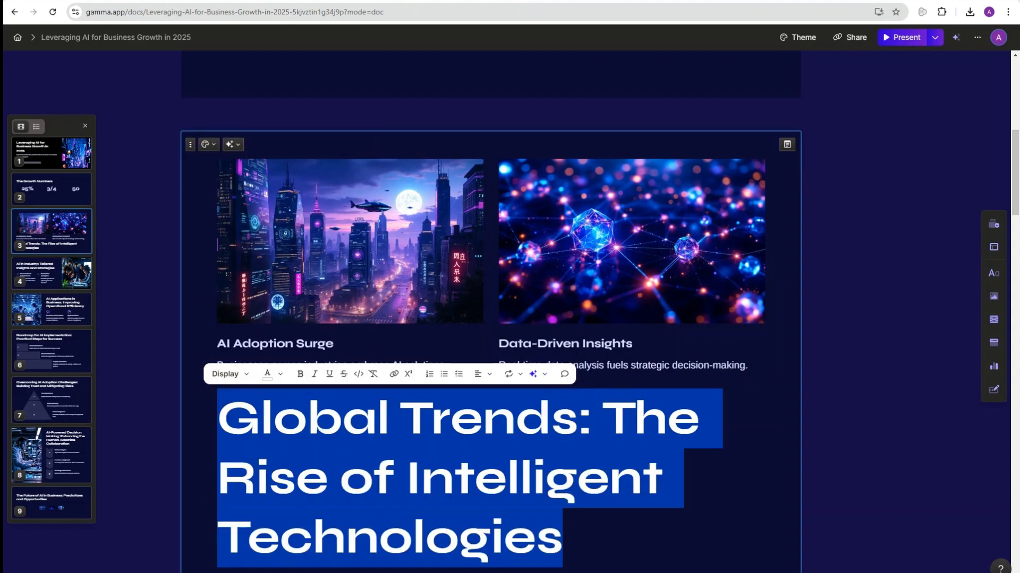
{"action": "left_click", "coordinate": [230, 374]}
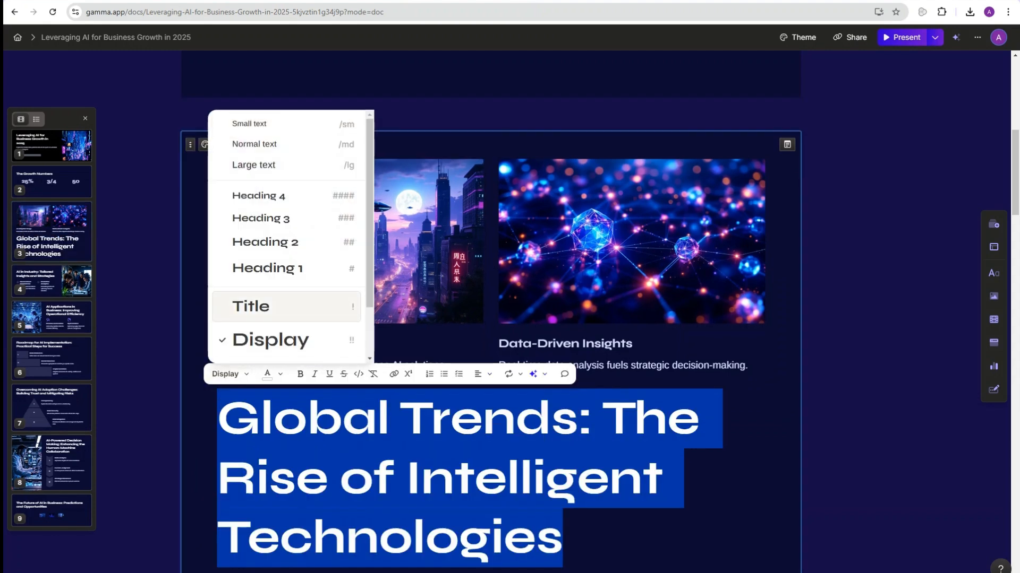
{"action": "left_click", "coordinate": [250, 305]}
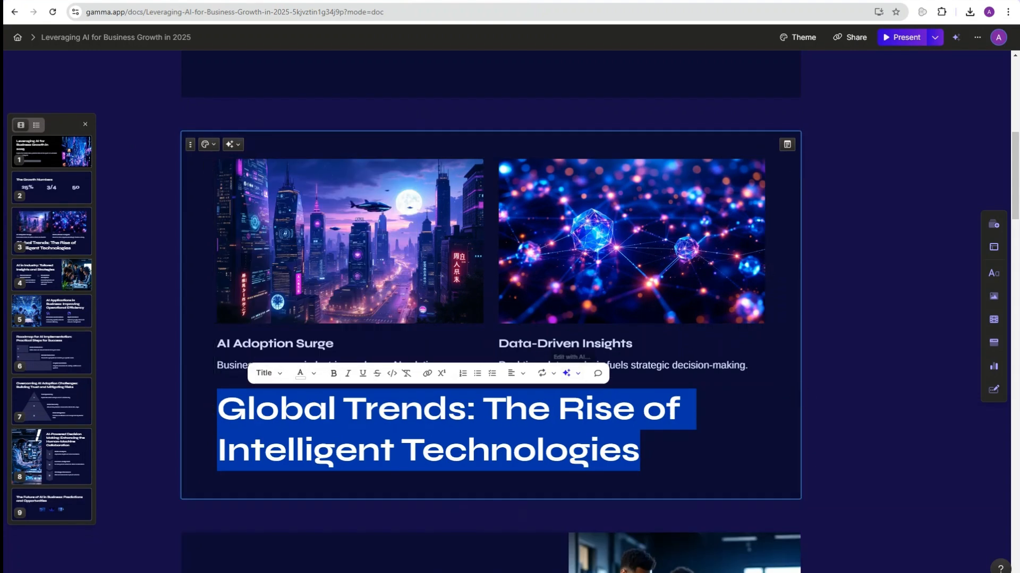
{"action": "left_click", "coordinate": [300, 373]}
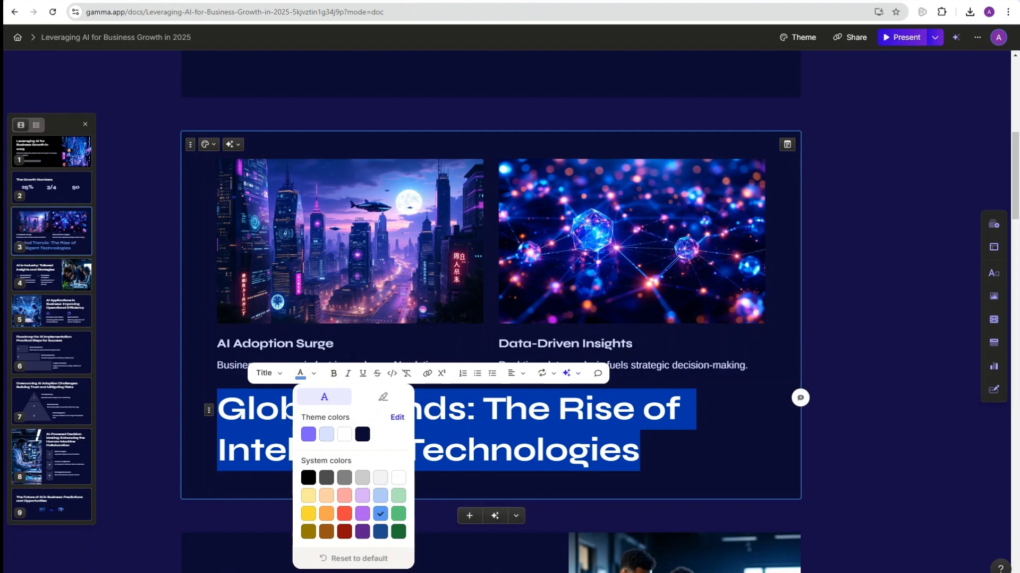
{"action": "left_click", "coordinate": [569, 374]}
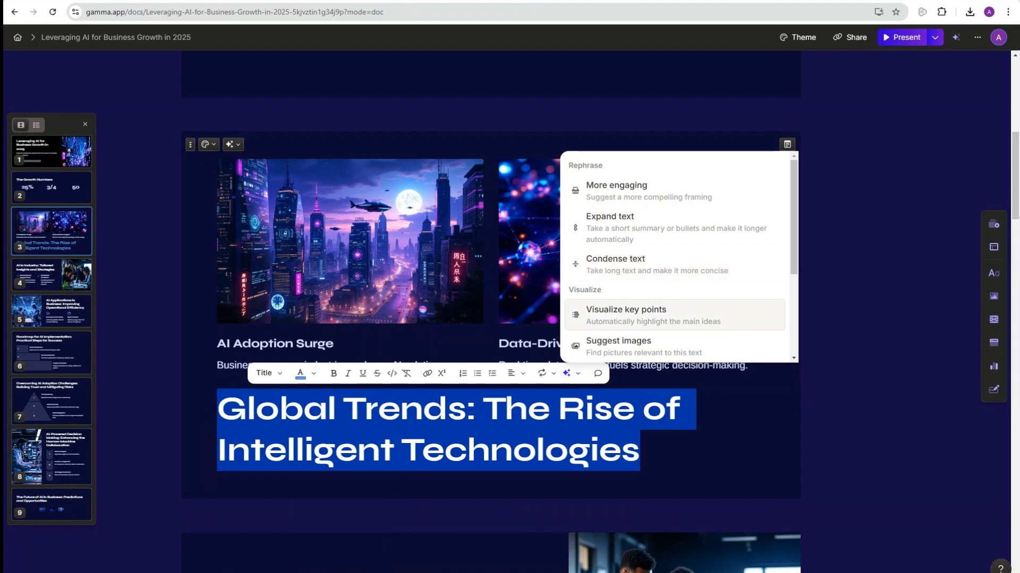
{"action": "scroll", "coordinate": [675, 319], "scroll_direction": "down", "scroll_amount": 2}
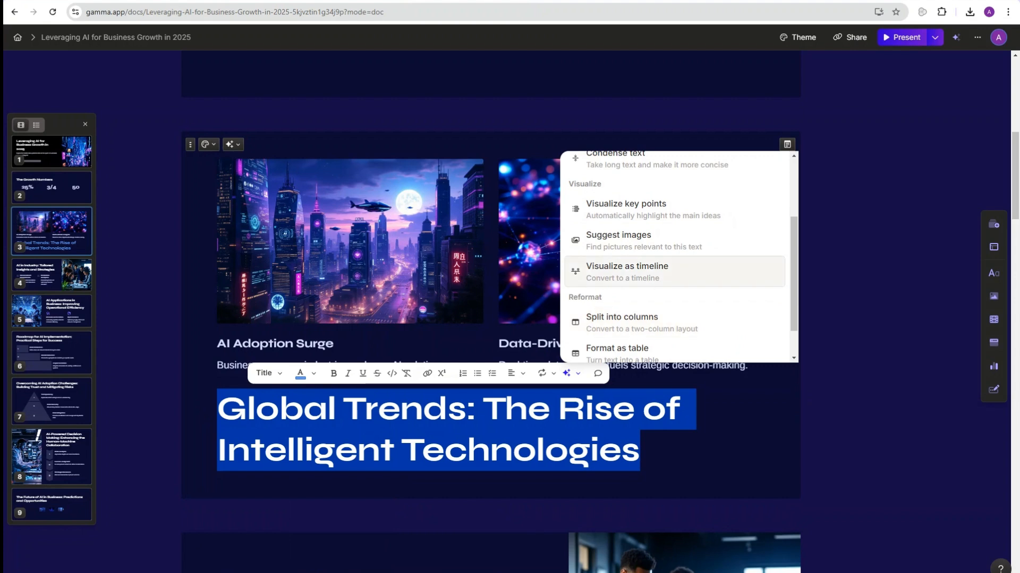
{"action": "scroll", "coordinate": [681, 256], "scroll_direction": "down", "scroll_amount": 1}
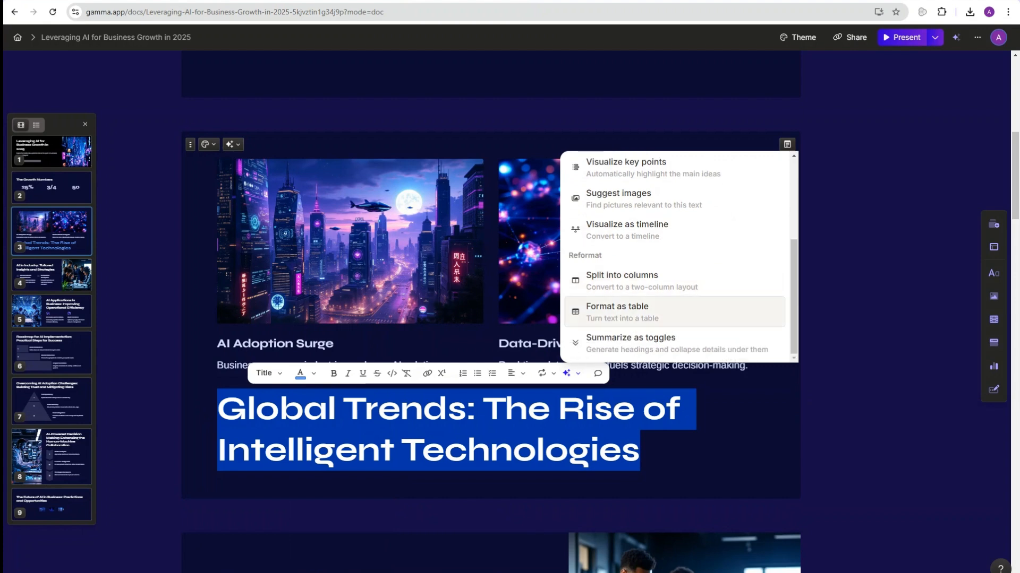
{"action": "left_click", "coordinate": [669, 451]}
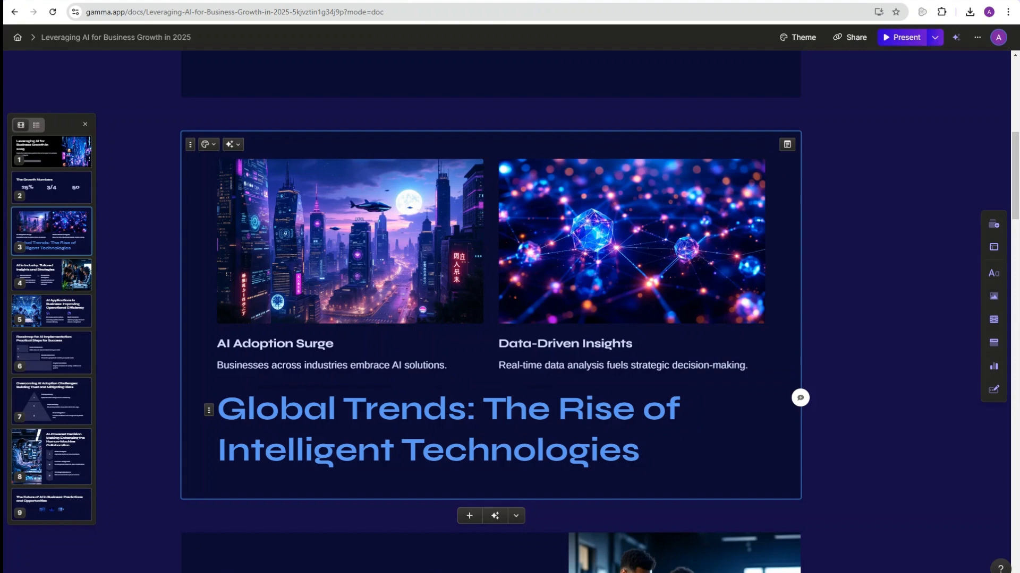
{"action": "scroll", "coordinate": [669, 451], "scroll_direction": "down", "scroll_amount": 3}
{"action": "scroll", "coordinate": [533, 268], "scroll_direction": "down", "scroll_amount": 5}
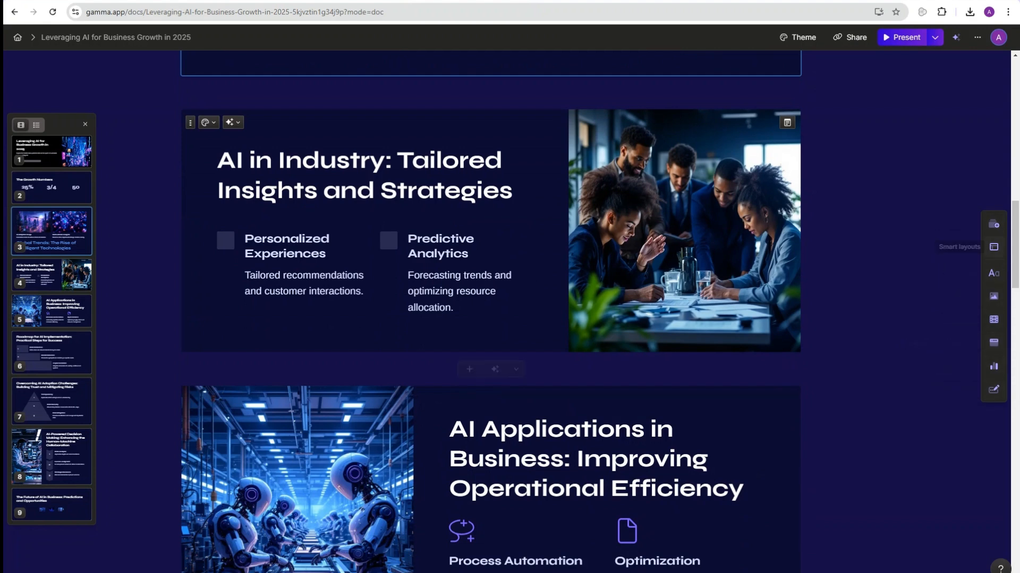
Step: Insert a two-sided vertical timeline under Predictive Analytics, trying Bullets and Icons with text layouts
{"action": "left_click", "coordinate": [993, 246]}
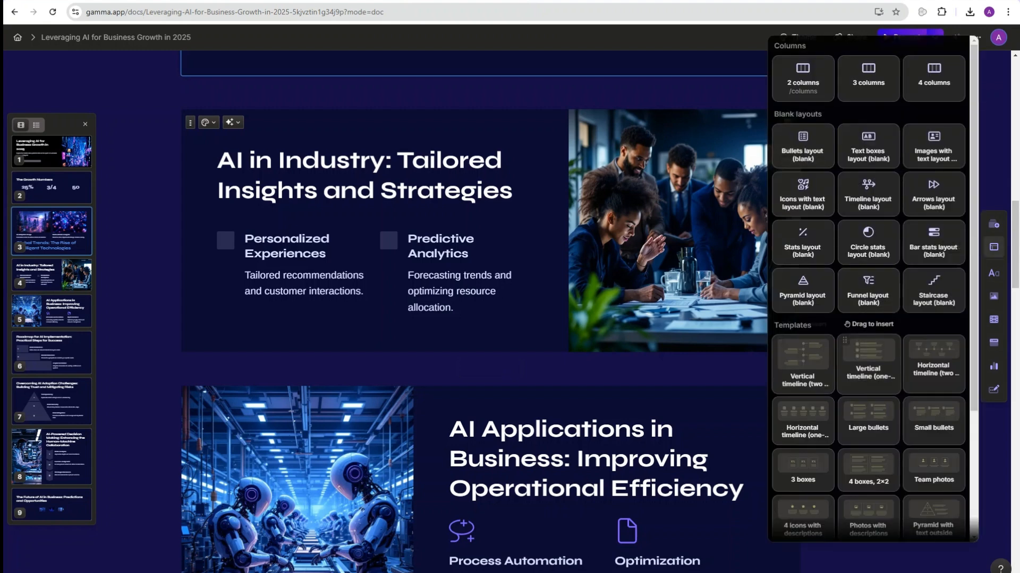
{"action": "left_click_drag", "start_coordinate": [802, 361], "coordinate": [505, 250]}
{"action": "scroll", "coordinate": [490, 314], "scroll_direction": "down", "scroll_amount": 4}
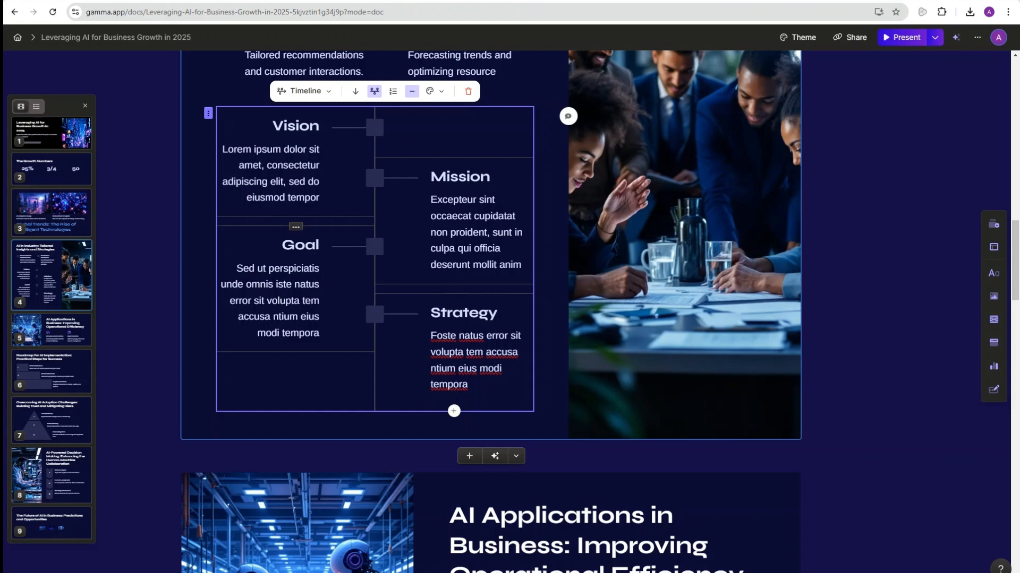
{"action": "left_click", "coordinate": [306, 91]}
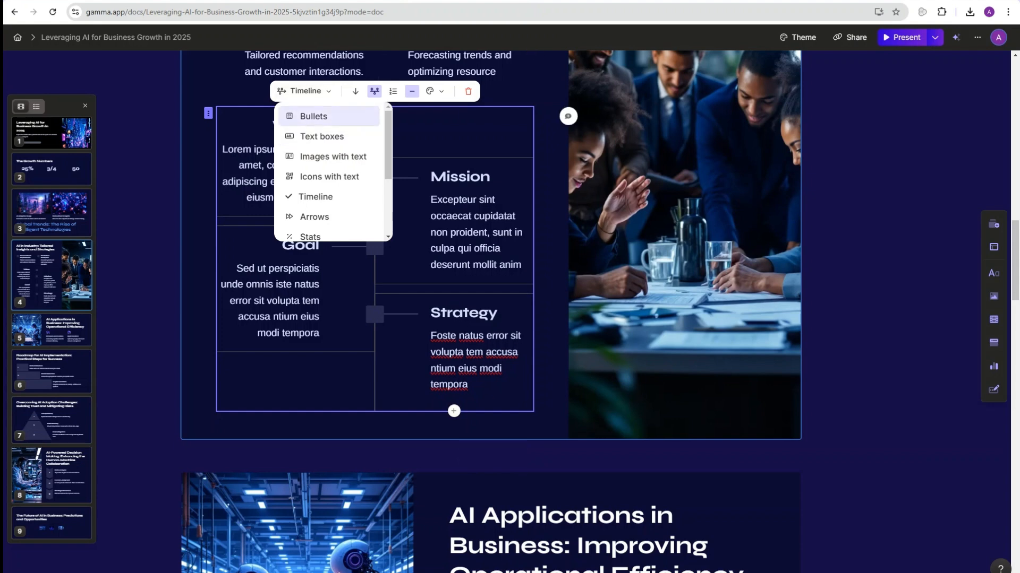
{"action": "left_click", "coordinate": [314, 116]}
{"action": "left_click", "coordinate": [306, 91]}
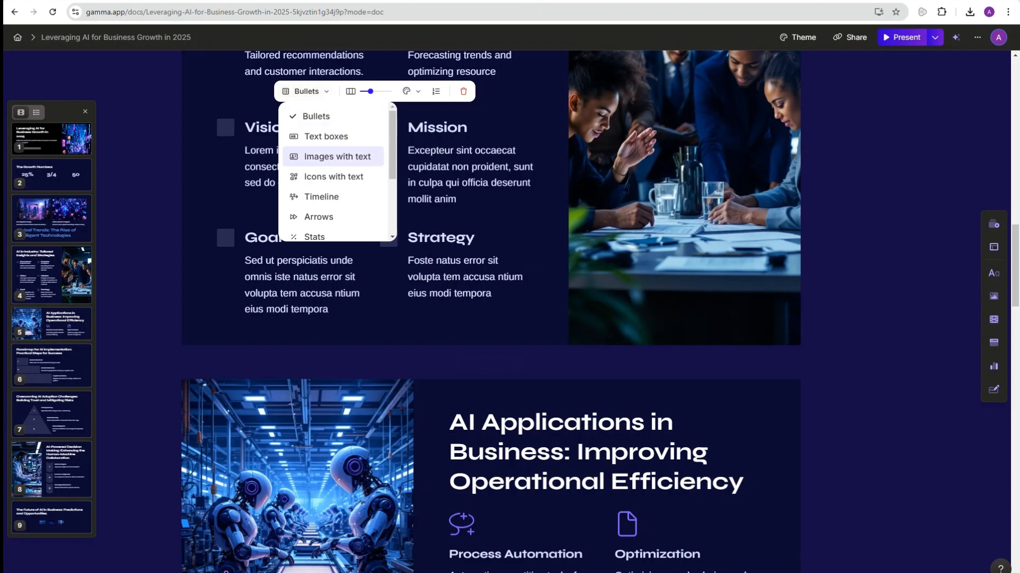
{"action": "left_click", "coordinate": [333, 176]}
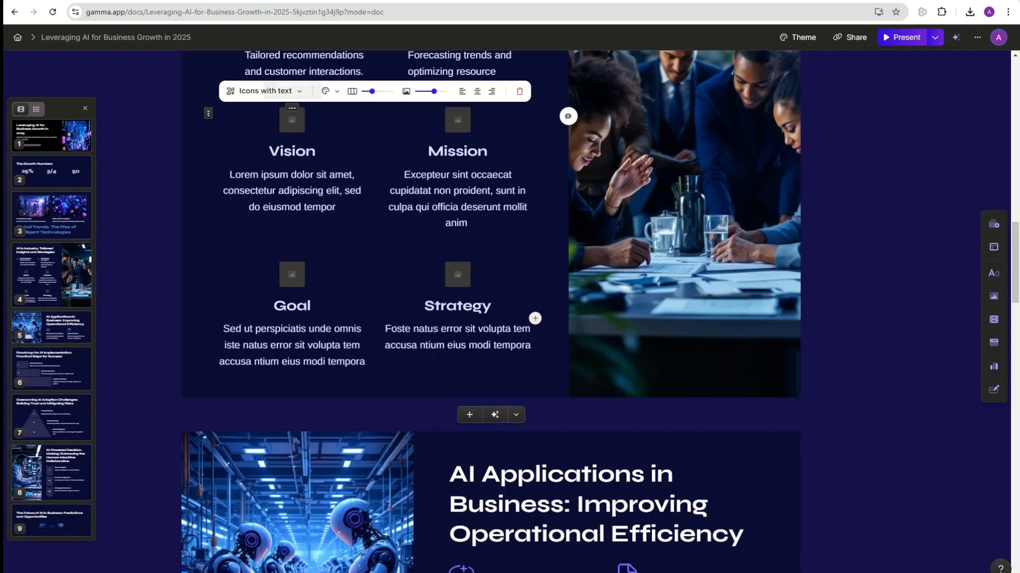
Step: Switch the Vision, Mission, Goal and Strategy block back to a Timeline layout
{"action": "left_click", "coordinate": [292, 108]}
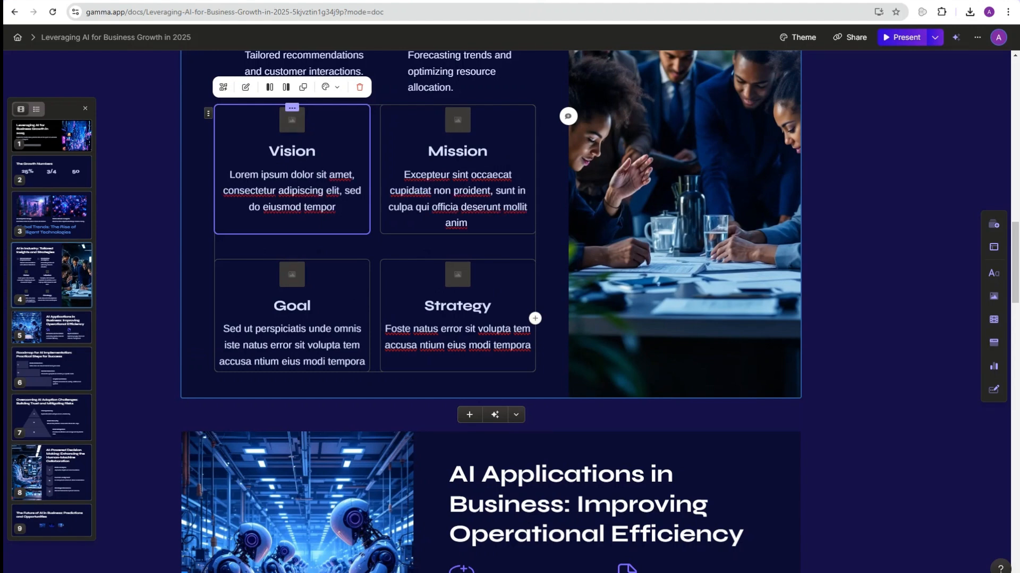
{"action": "left_click", "coordinate": [208, 113]}
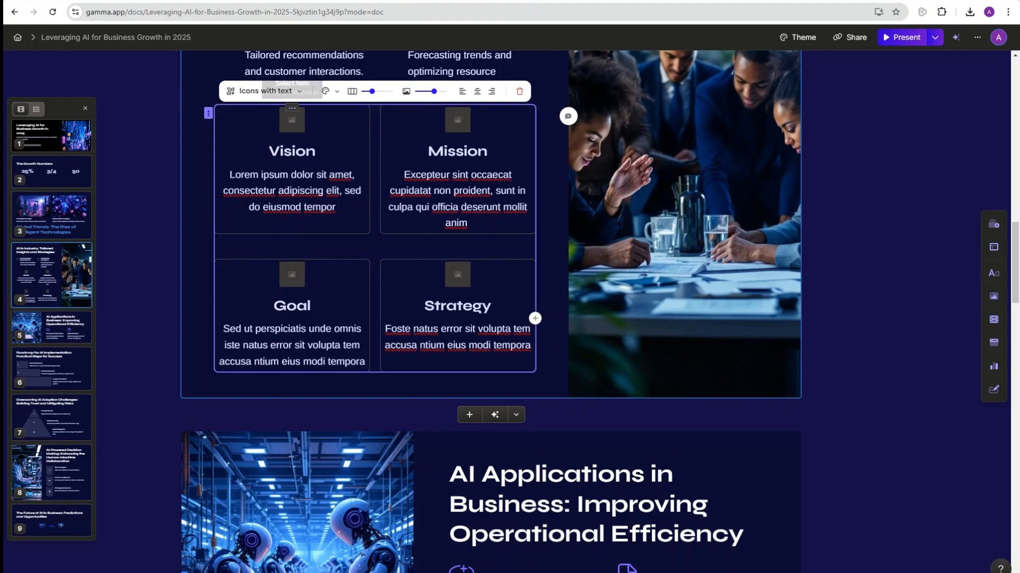
{"action": "left_click", "coordinate": [264, 91]}
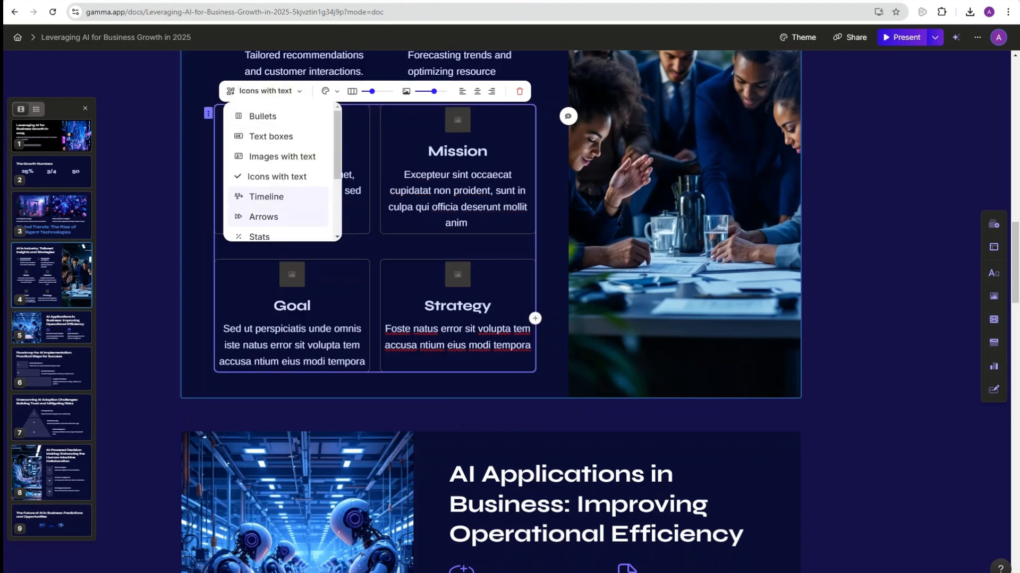
{"action": "scroll", "coordinate": [277, 250], "scroll_direction": "up", "scroll_amount": 1}
{"action": "left_click", "coordinate": [265, 246]}
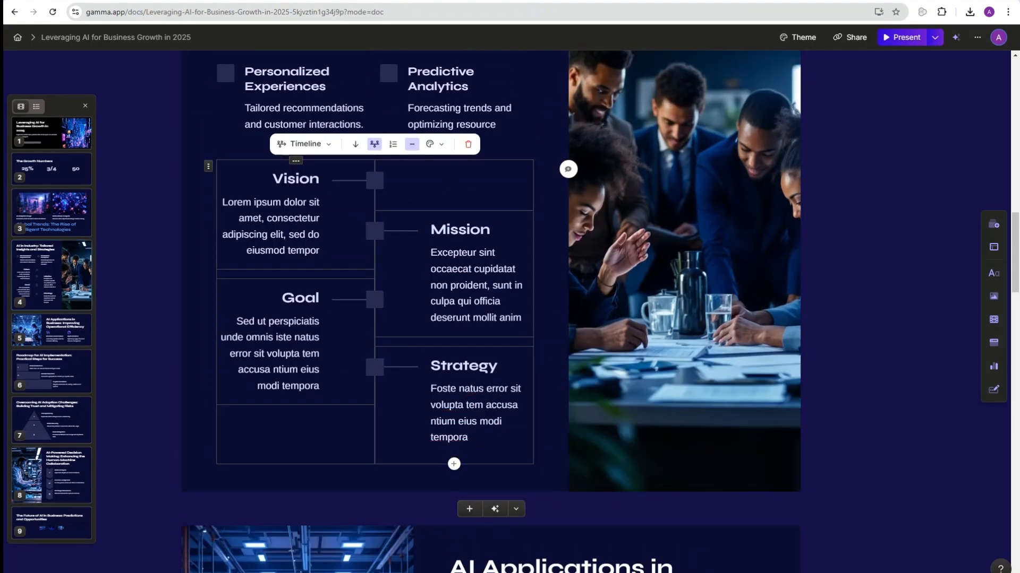
{"action": "scroll", "coordinate": [850, 265], "scroll_direction": "down", "scroll_amount": 6}
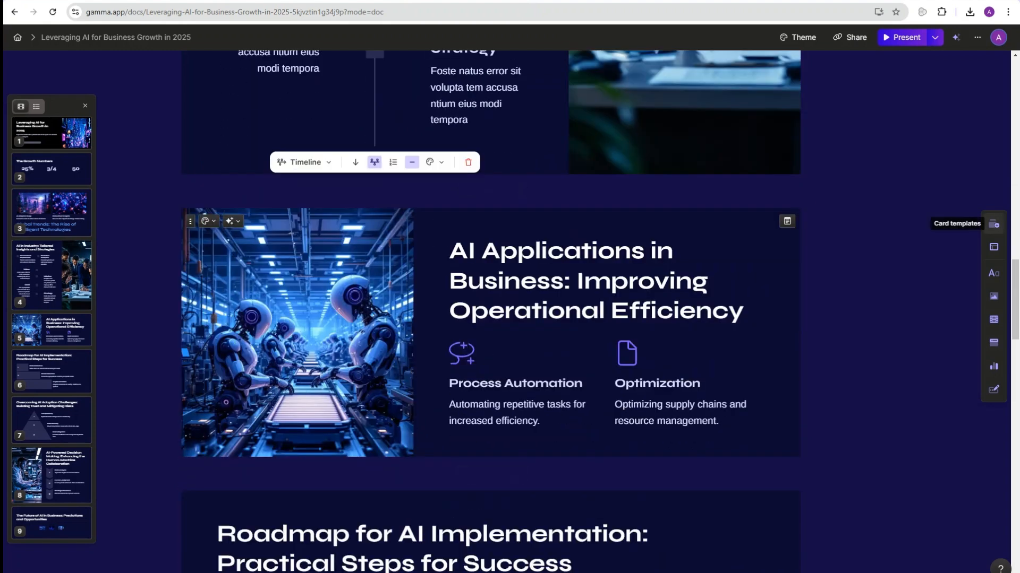
{"action": "left_click", "coordinate": [993, 224]}
{"action": "left_click", "coordinate": [994, 247]}
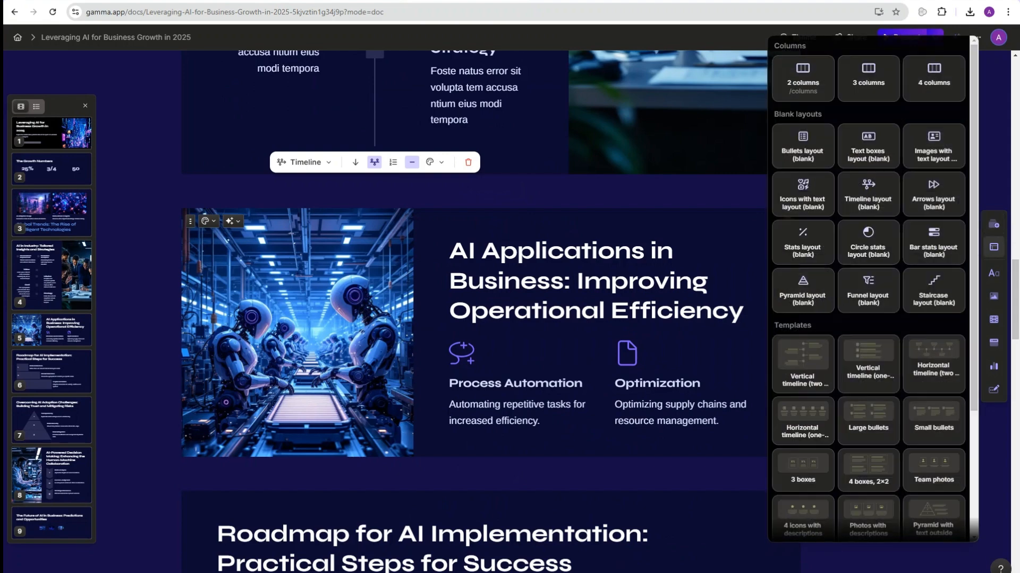
{"action": "scroll", "coordinate": [866, 425], "scroll_direction": "down", "scroll_amount": 3}
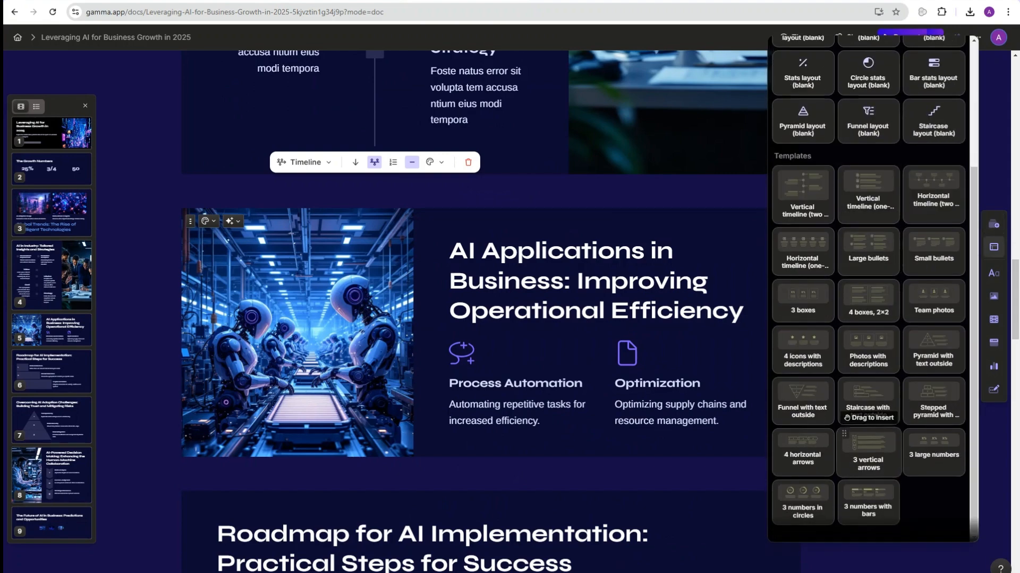
{"action": "scroll", "coordinate": [847, 461], "scroll_direction": "up", "scroll_amount": 1}
{"action": "scroll", "coordinate": [847, 461], "scroll_direction": "up", "scroll_amount": 3}
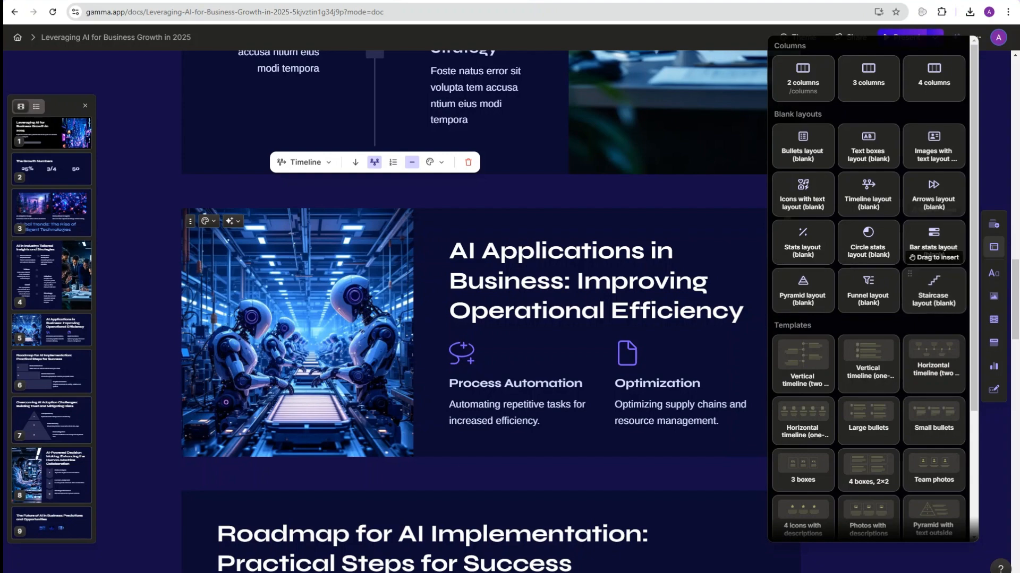
{"action": "left_click", "coordinate": [658, 194]}
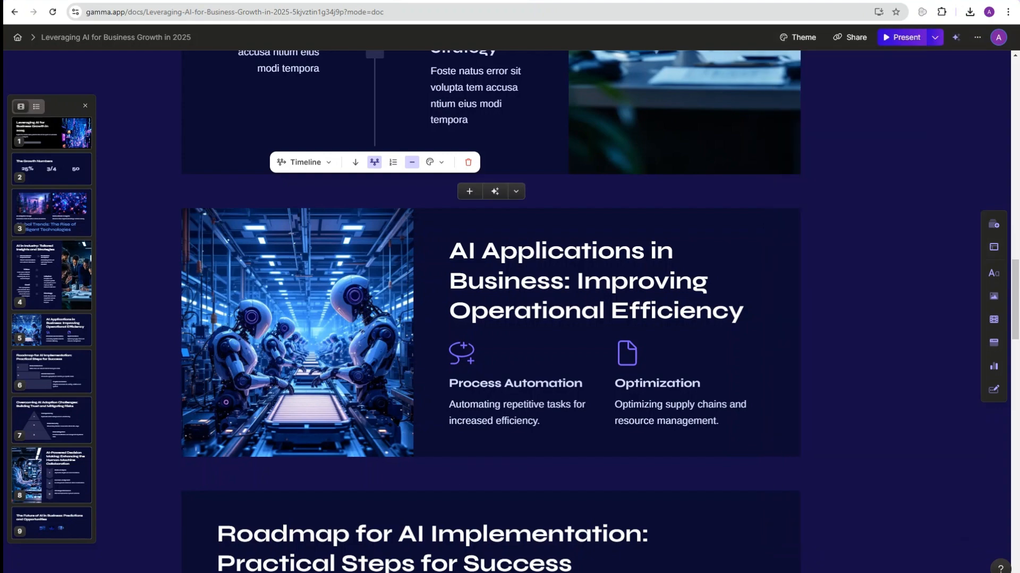
{"action": "left_click", "coordinate": [994, 224]}
{"action": "scroll", "coordinate": [869, 287], "scroll_direction": "down", "scroll_amount": 15}
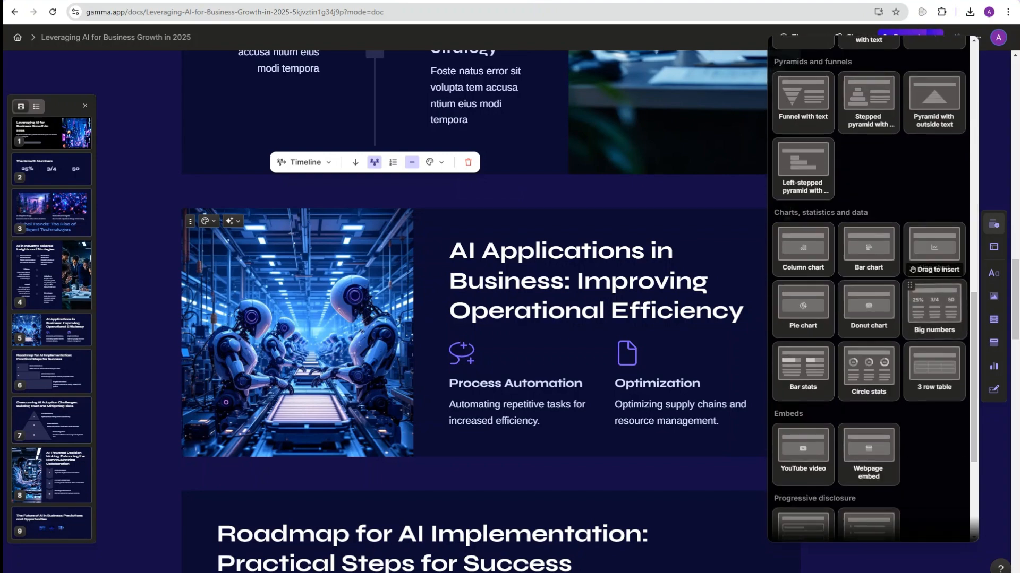
{"action": "scroll", "coordinate": [869, 287], "scroll_direction": "down", "scroll_amount": 4}
{"action": "scroll", "coordinate": [869, 287], "scroll_direction": "up", "scroll_amount": 5}
{"action": "scroll", "coordinate": [869, 287], "scroll_direction": "up", "scroll_amount": 10}
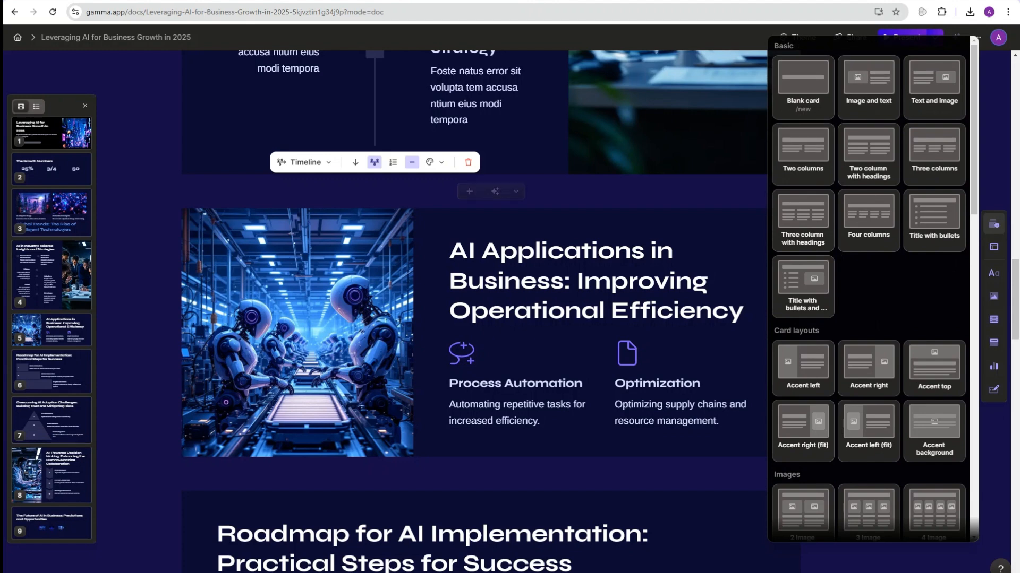
{"action": "left_click", "coordinate": [744, 191]}
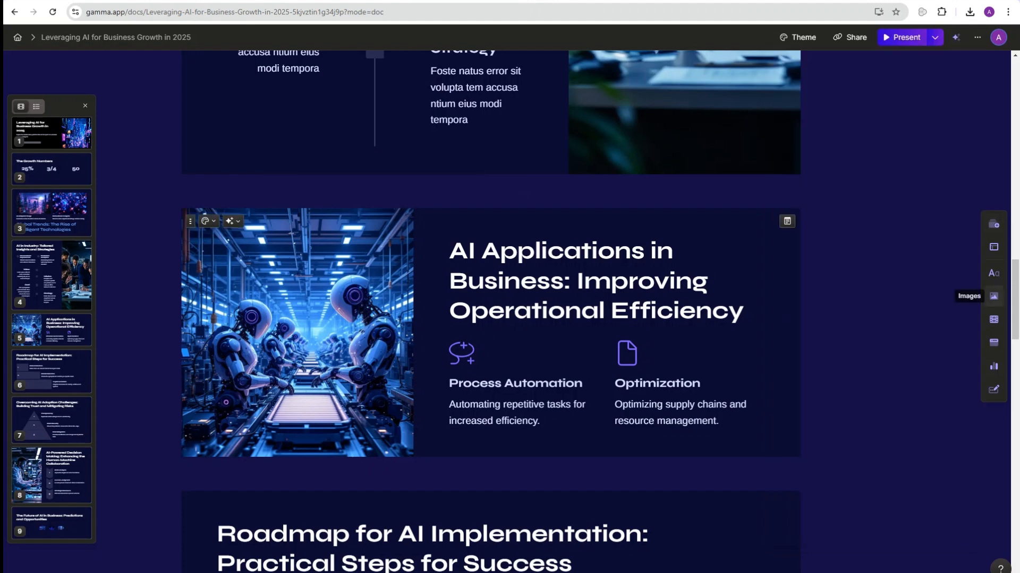
Step: Glance at the Images panel, then show the Forms & buttons embeds (Calendly, Typeform, Google Form)
{"action": "left_click", "coordinate": [994, 296]}
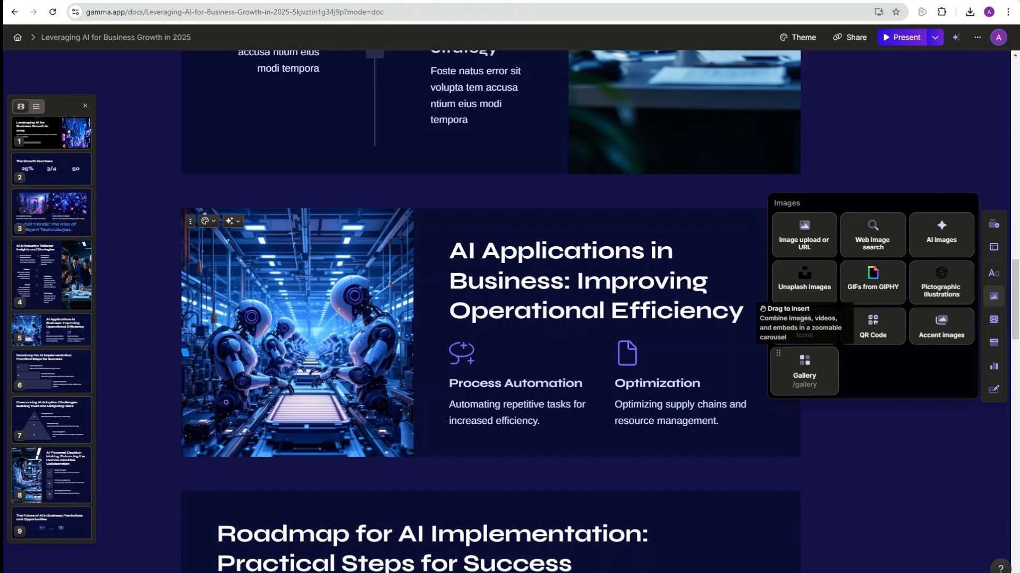
{"action": "scroll", "coordinate": [473, 312], "scroll_direction": "down", "scroll_amount": 4}
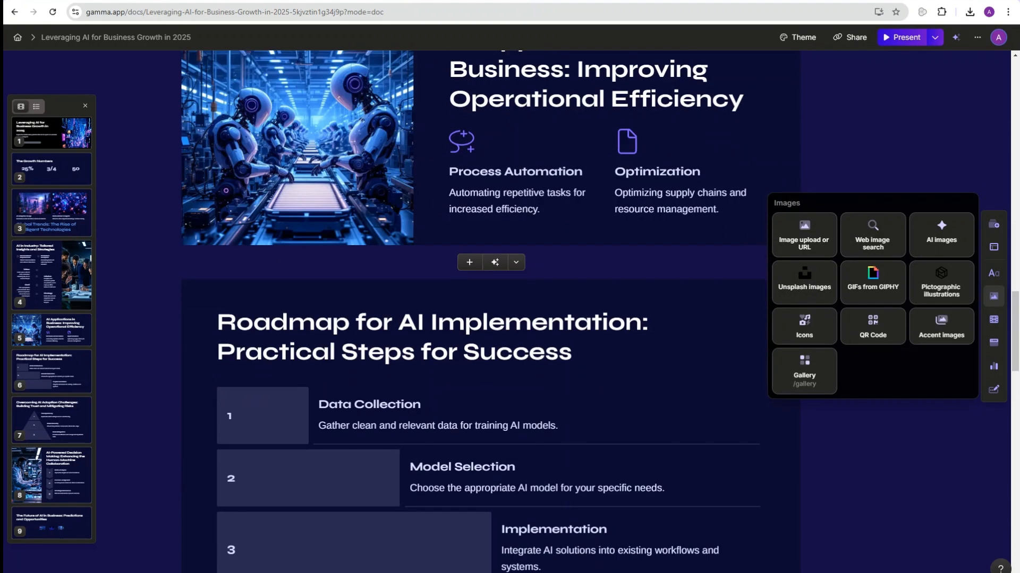
{"action": "left_click", "coordinate": [706, 335]}
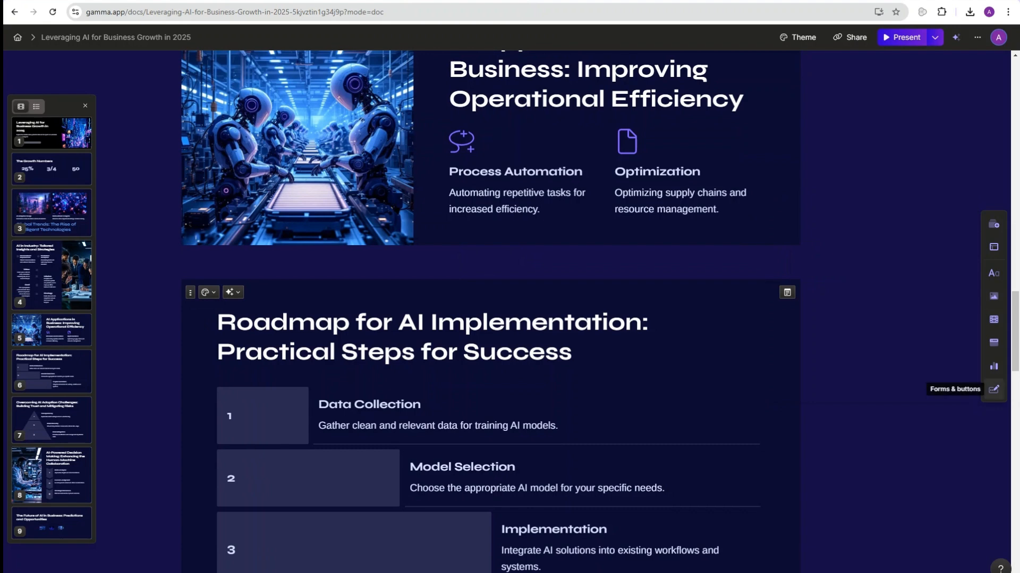
{"action": "left_click", "coordinate": [994, 389]}
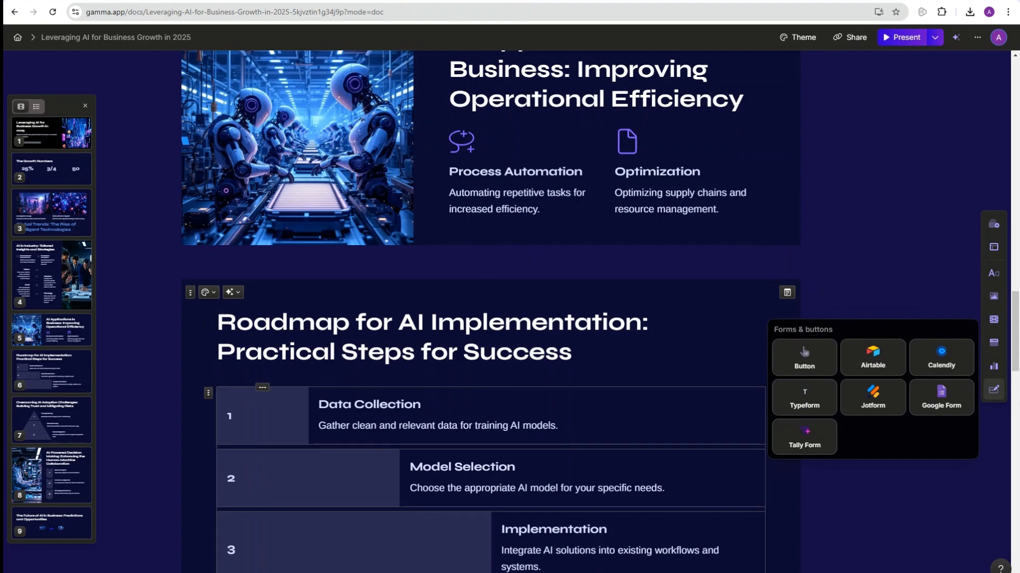
{"action": "scroll", "coordinate": [488, 308], "scroll_direction": "down", "scroll_amount": 2}
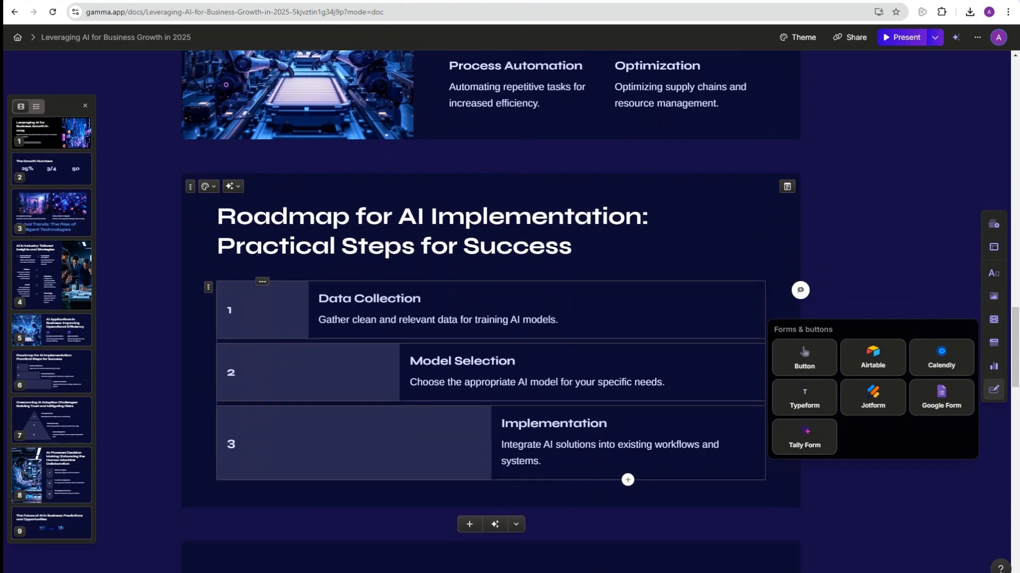
{"action": "scroll", "coordinate": [488, 308], "scroll_direction": "down", "scroll_amount": 2}
{"action": "scroll", "coordinate": [488, 308], "scroll_direction": "up", "scroll_amount": 4}
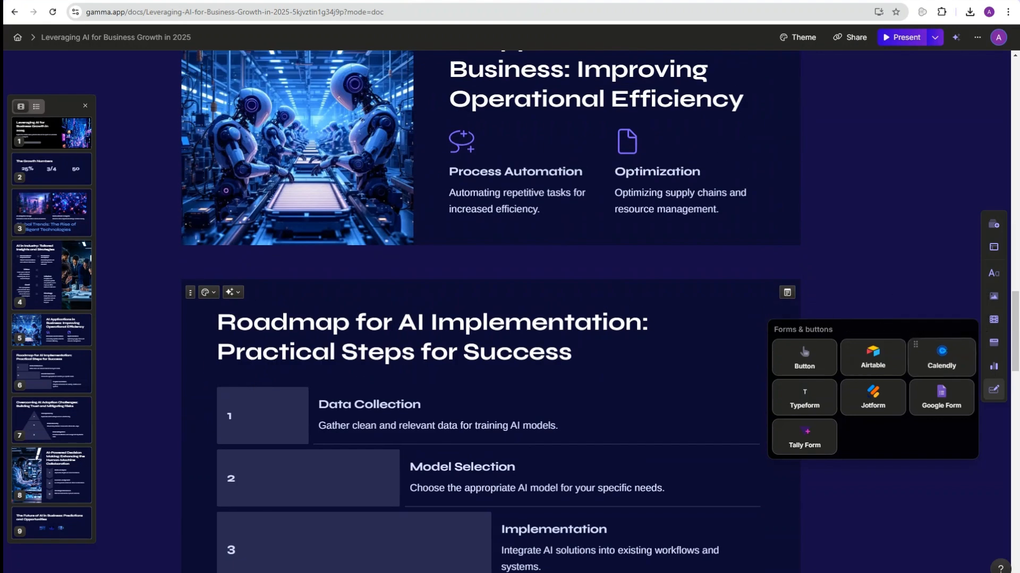
Step: Paste the One-on-One Consultation Calendly link into the Roadmap card's media slot beside the title
{"action": "left_click_drag", "start_coordinate": [940, 353], "coordinate": [756, 319]}
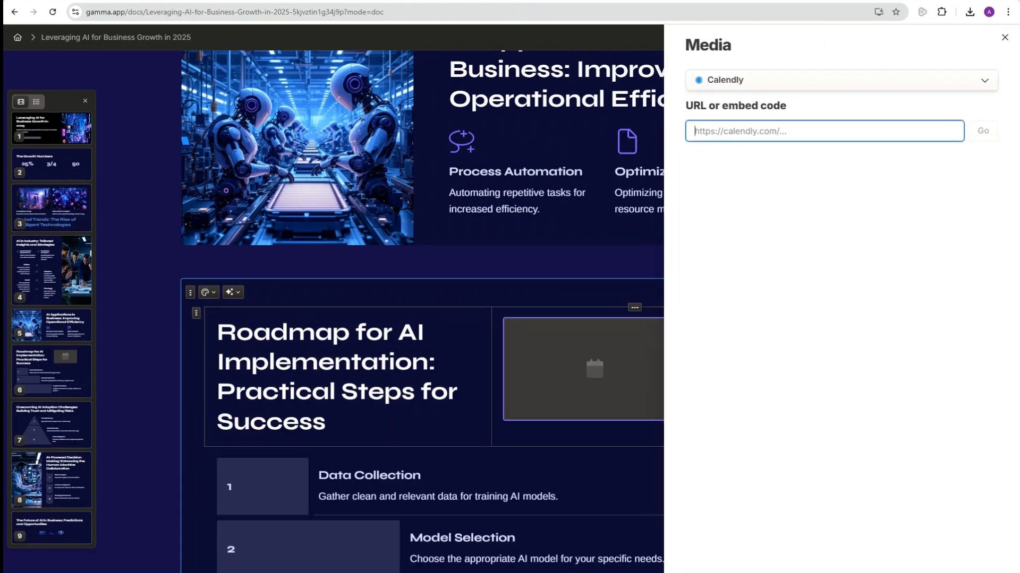
{"action": "key", "text": "alt+Tab"}
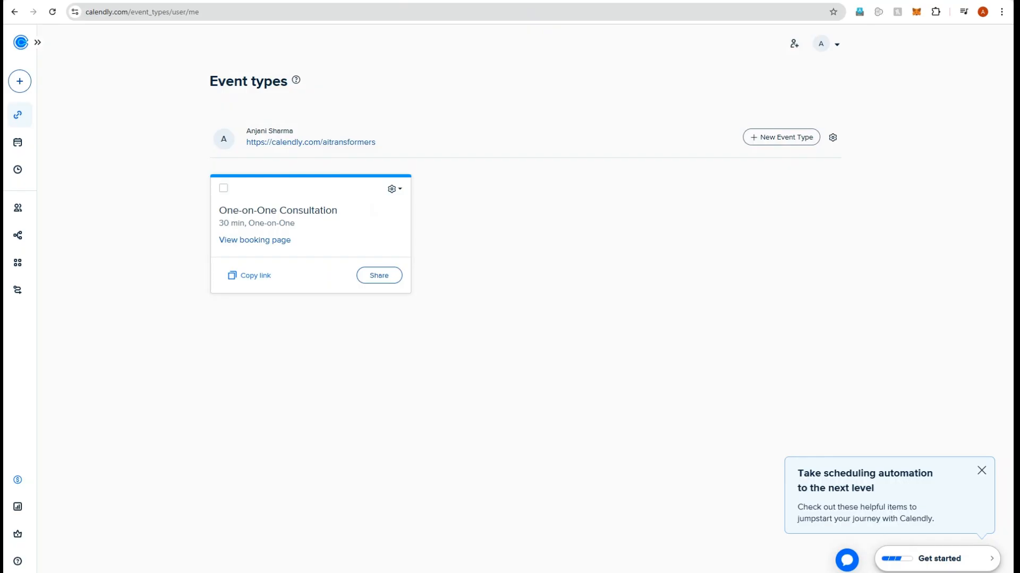
{"action": "left_click", "coordinate": [255, 274]}
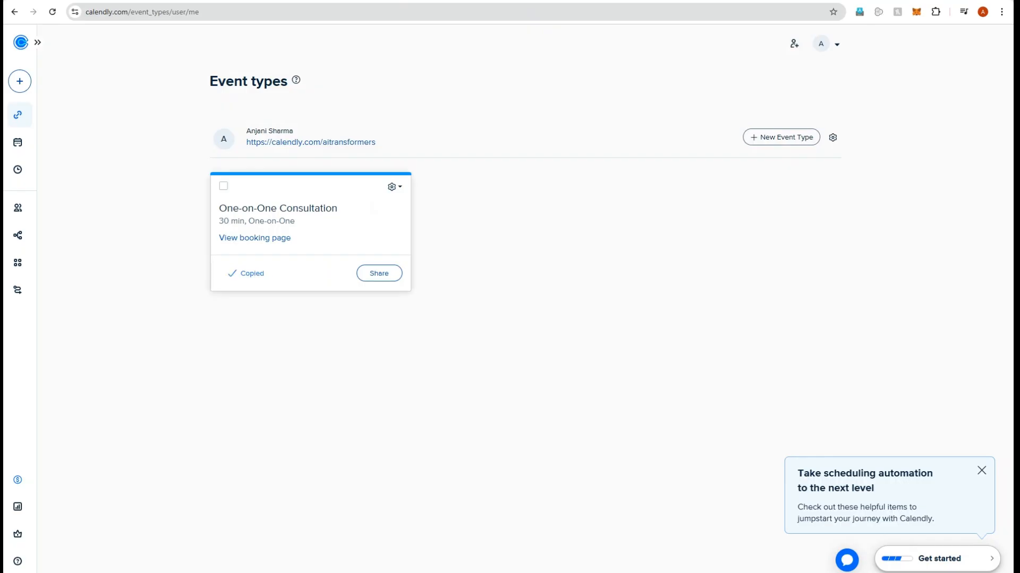
{"action": "key", "text": "alt+Tab"}
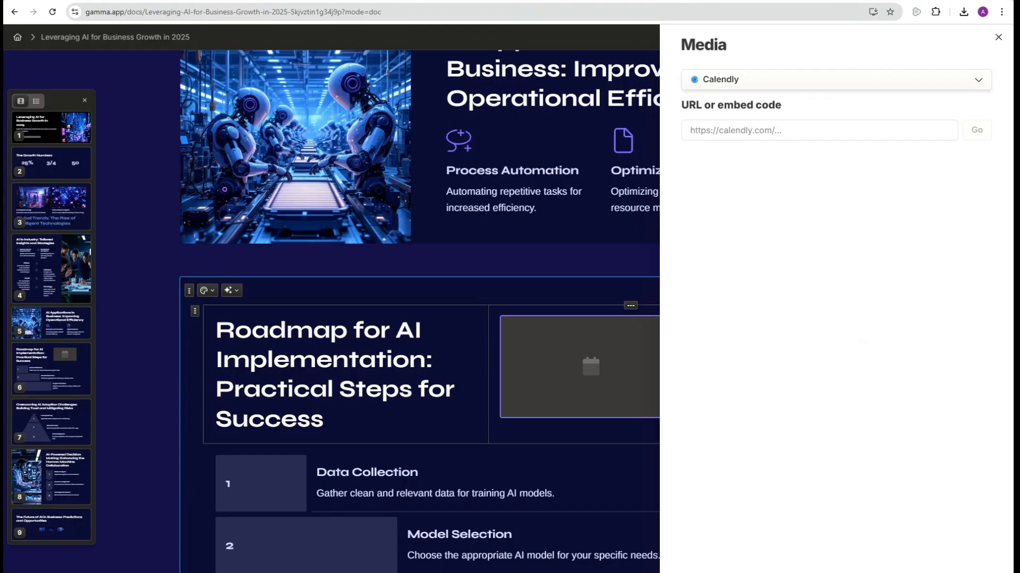
{"action": "left_click", "coordinate": [770, 130]}
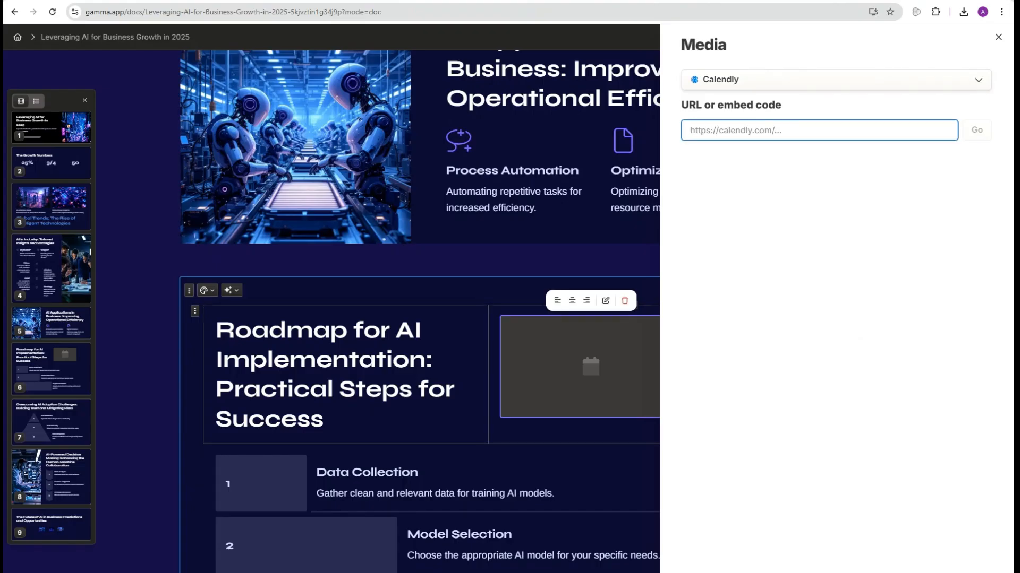
{"action": "type", "text": "https://calendly.com/aitransformers/1-1-ai-strategy-consultation"}
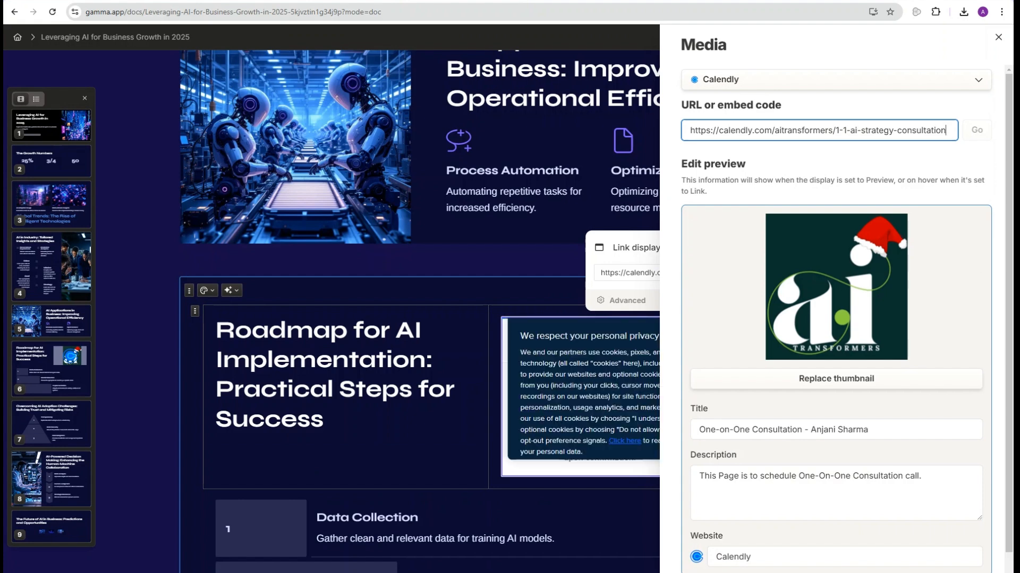
{"action": "scroll", "coordinate": [837, 319], "scroll_direction": "down", "scroll_amount": 1}
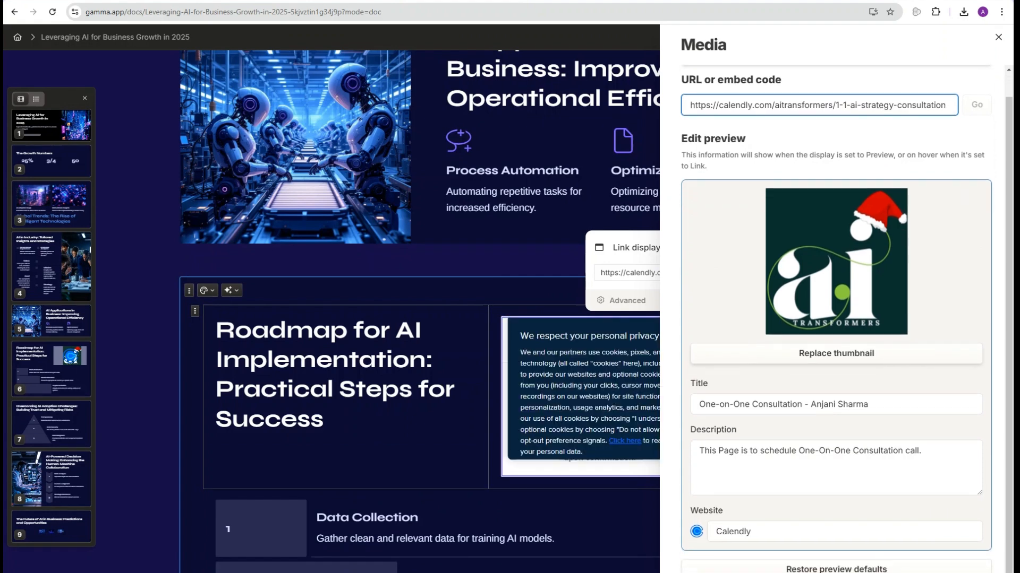
{"action": "left_click", "coordinate": [998, 36]}
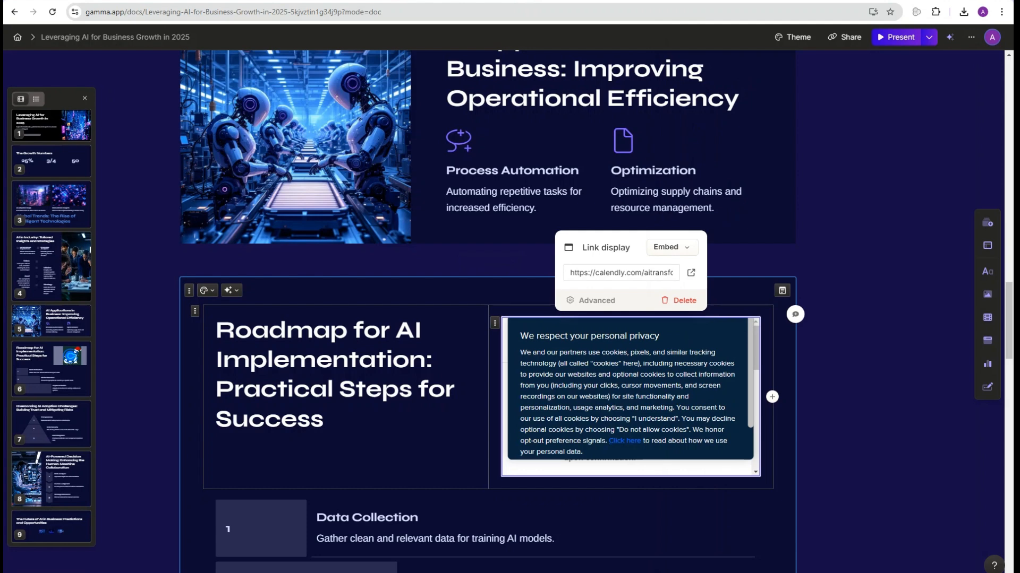
Step: Change the Calendly link display from embed through Link and Button to Preview
{"action": "left_click", "coordinate": [672, 248]}
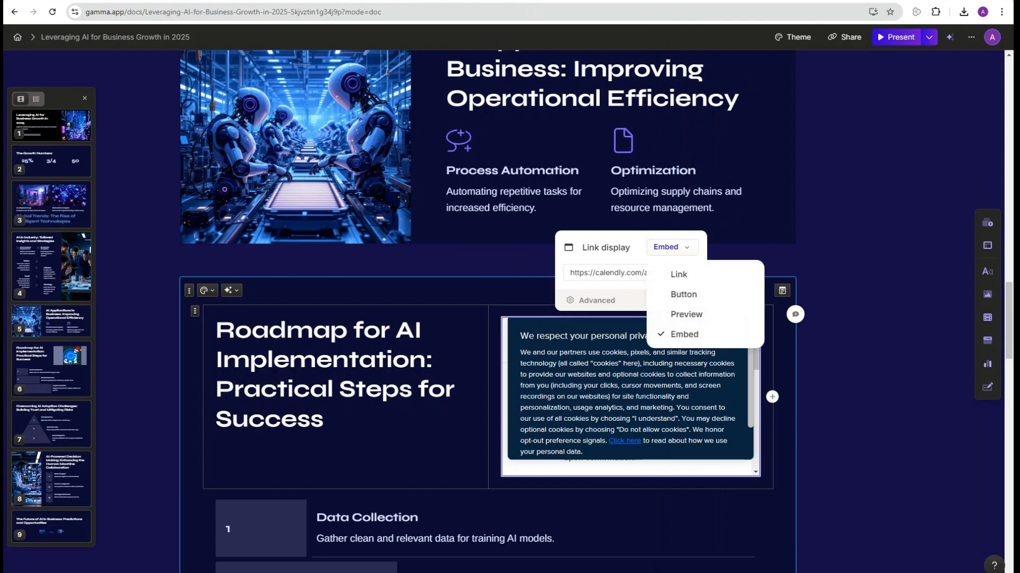
{"action": "left_click", "coordinate": [678, 273]}
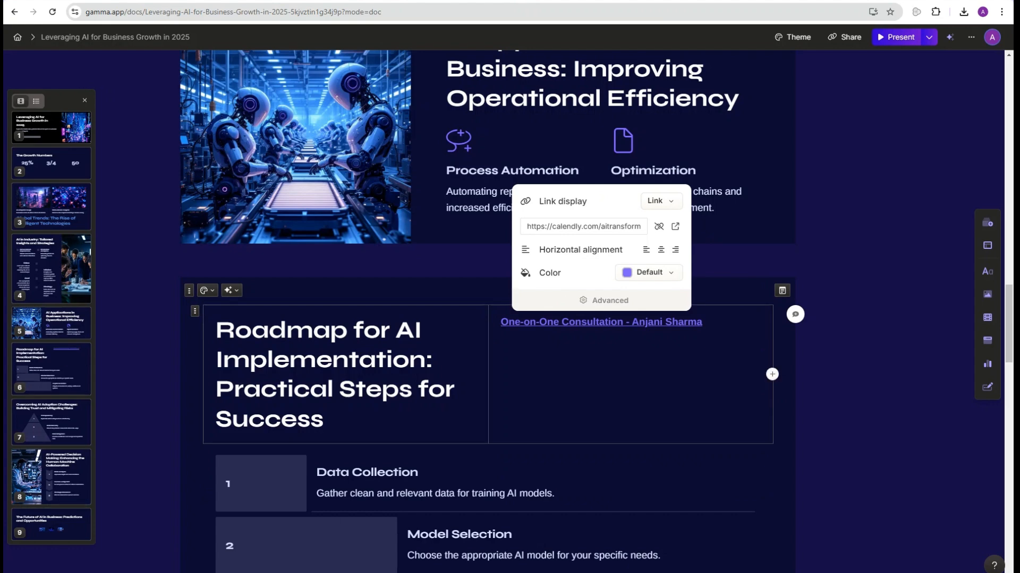
{"action": "left_click", "coordinate": [660, 201]}
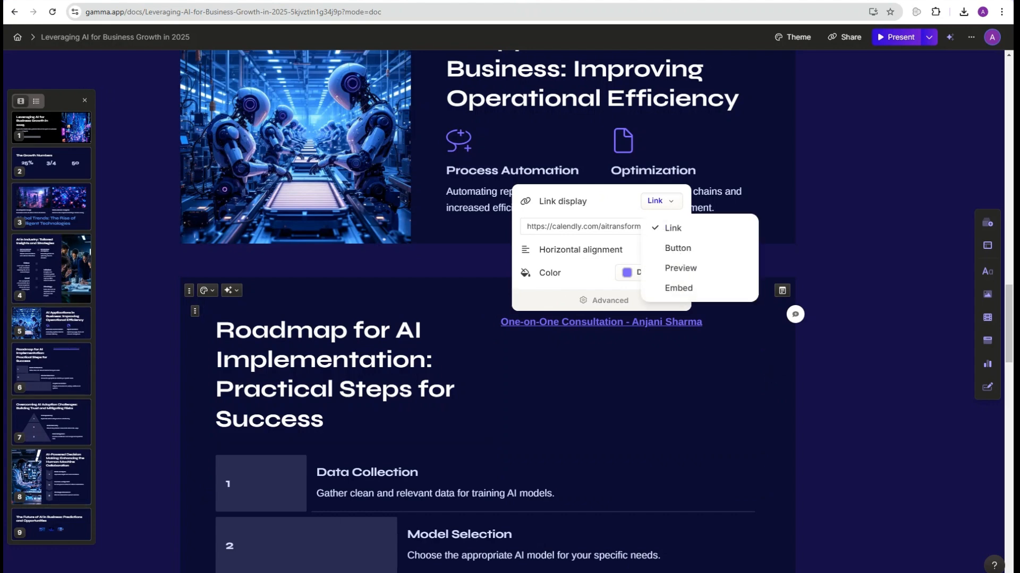
{"action": "left_click", "coordinate": [678, 246]}
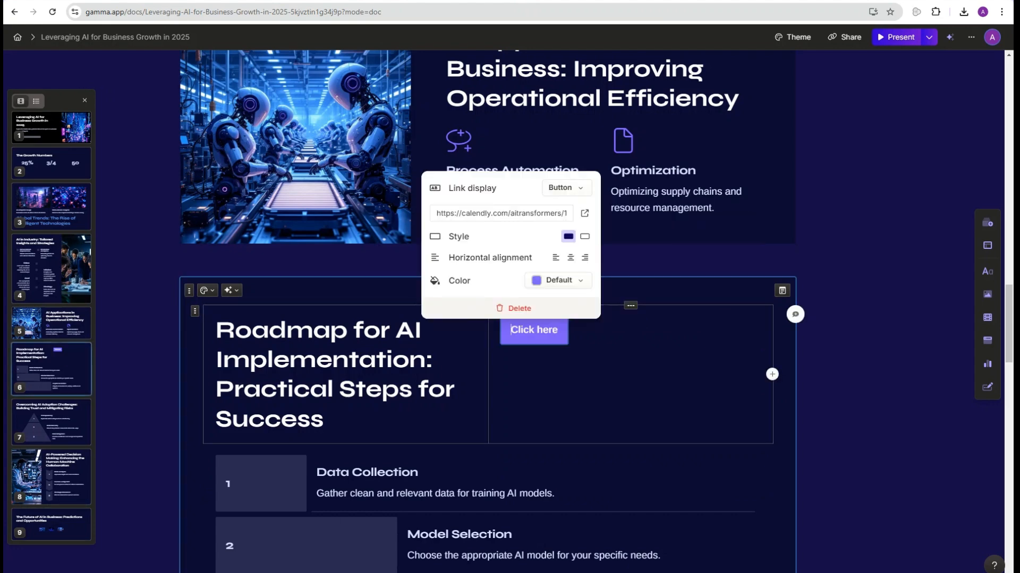
{"action": "left_click", "coordinate": [566, 188]}
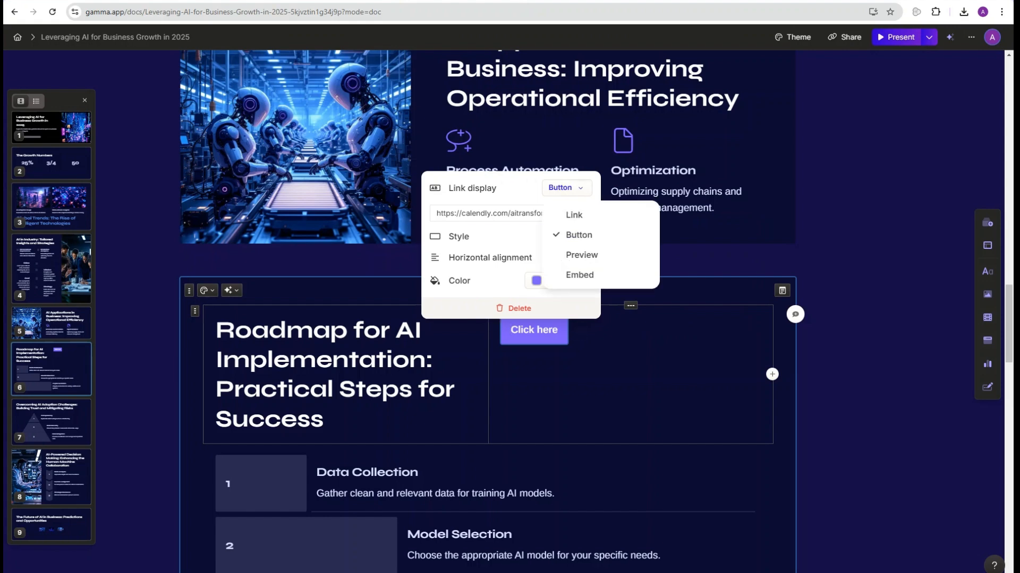
{"action": "left_click", "coordinate": [581, 255]}
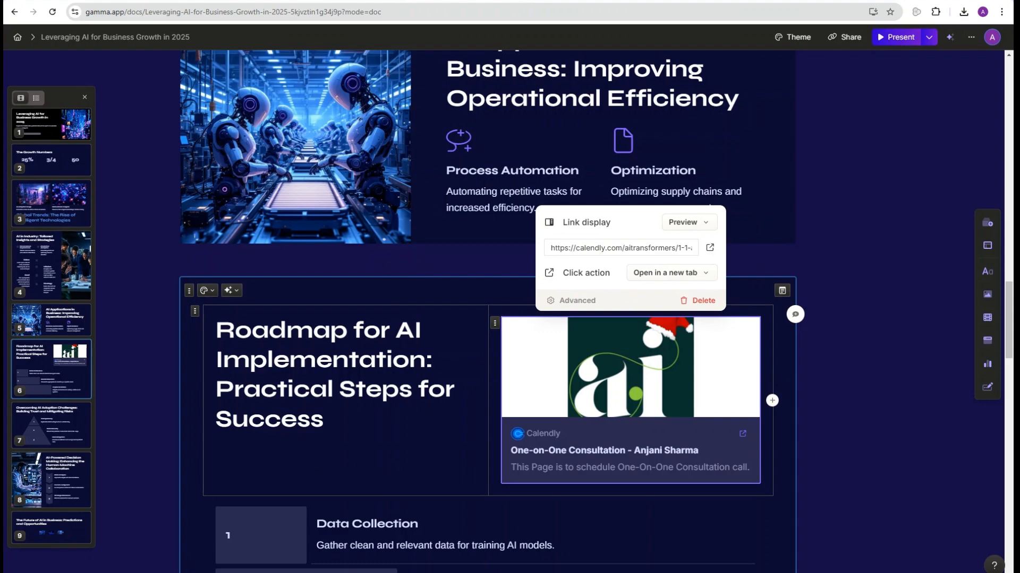
Step: Test the Calendly preview card by opening the booking page in a new tab
{"action": "left_click", "coordinate": [743, 433]}
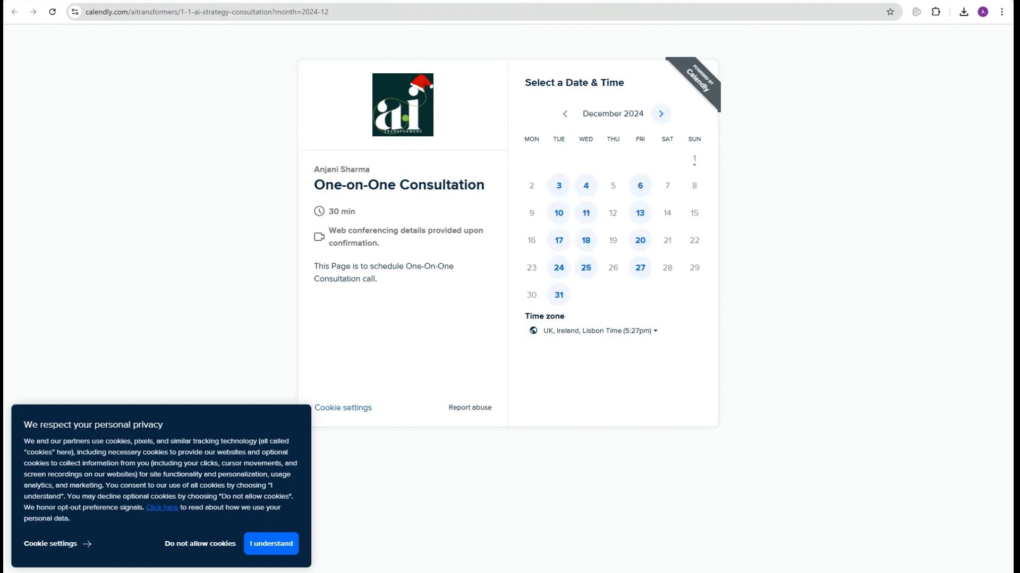
{"action": "key", "text": "ctrl+w"}
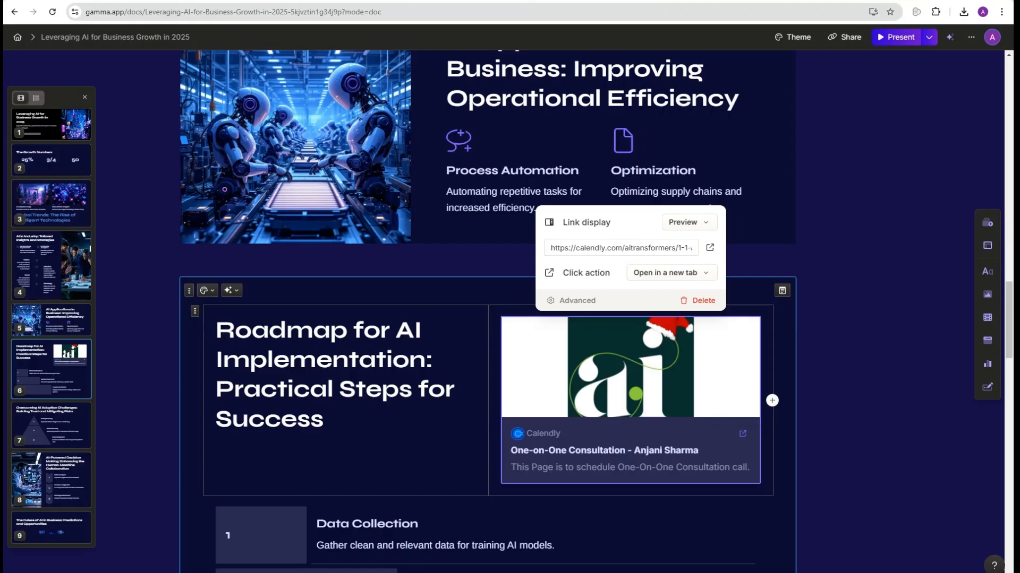
{"action": "left_click", "coordinate": [860, 414]}
{"action": "scroll", "coordinate": [861, 414], "scroll_direction": "down", "scroll_amount": 7}
Step: Add a new blank card before the challenges slide and browse the slash block list
{"action": "scroll", "coordinate": [485, 313], "scroll_direction": "down", "scroll_amount": 7}
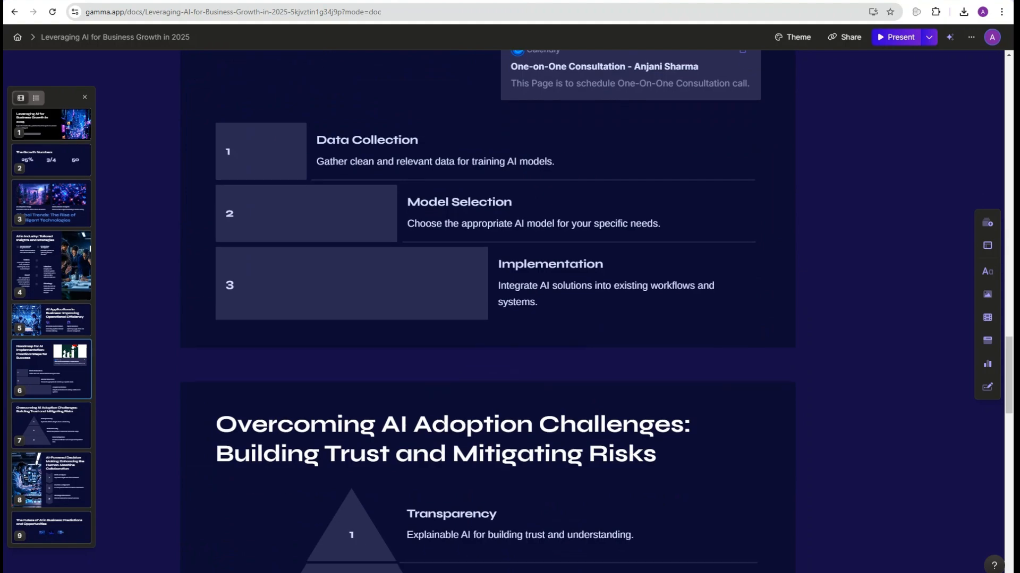
{"action": "scroll", "coordinate": [486, 313], "scroll_direction": "up", "scroll_amount": 5}
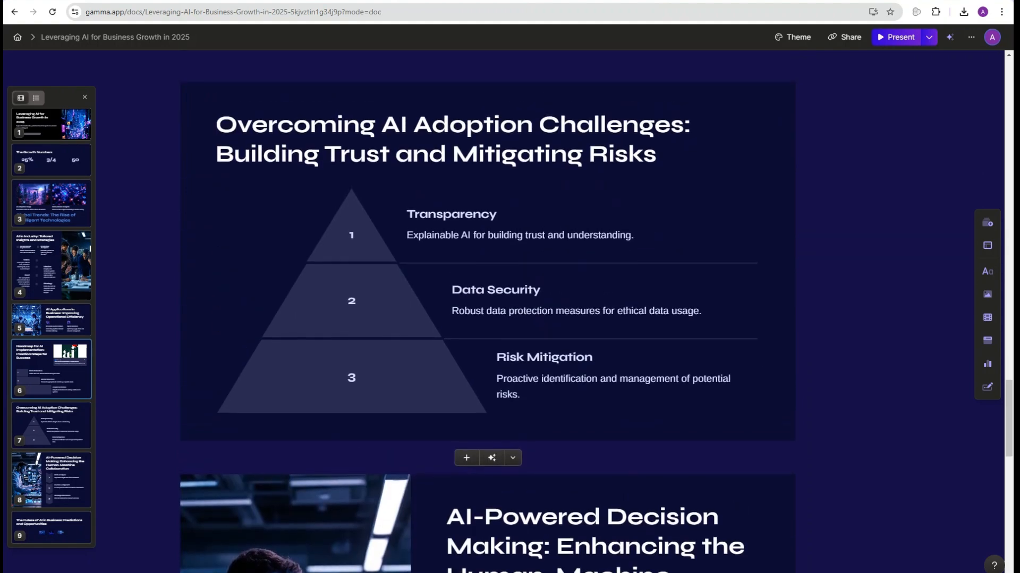
{"action": "scroll", "coordinate": [486, 313], "scroll_direction": "down", "scroll_amount": 5}
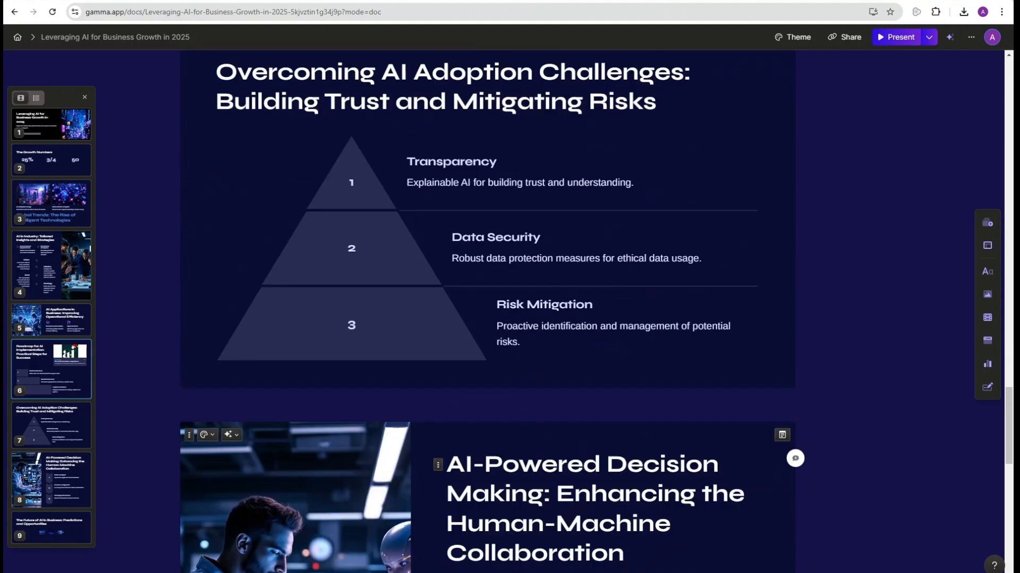
{"action": "scroll", "coordinate": [485, 313], "scroll_direction": "down", "scroll_amount": 4}
{"action": "scroll", "coordinate": [486, 314], "scroll_direction": "up", "scroll_amount": 7}
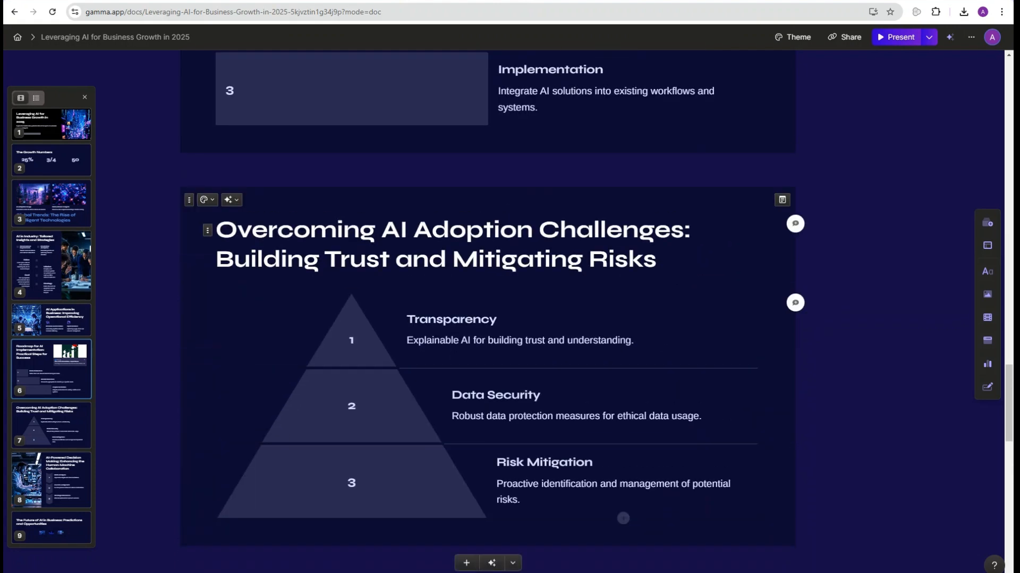
{"action": "mouse_move", "coordinate": [466, 170]}
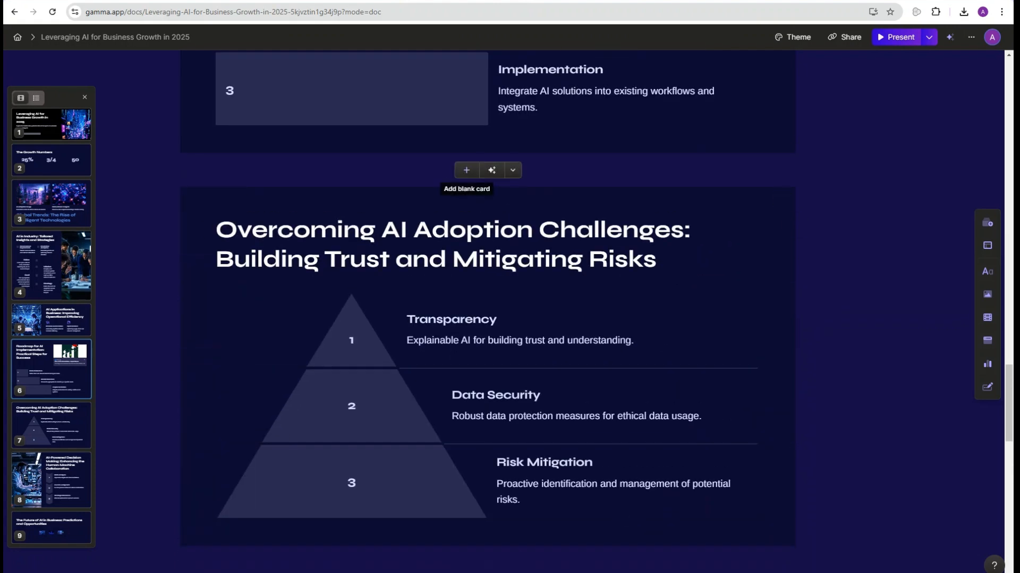
{"action": "left_click", "coordinate": [466, 170]}
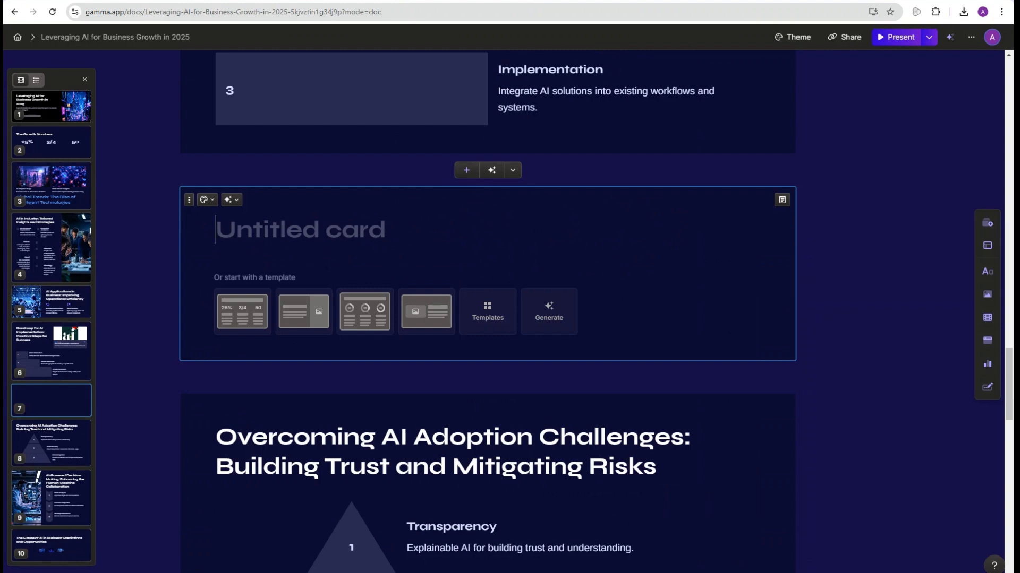
{"action": "type", "text": "/"}
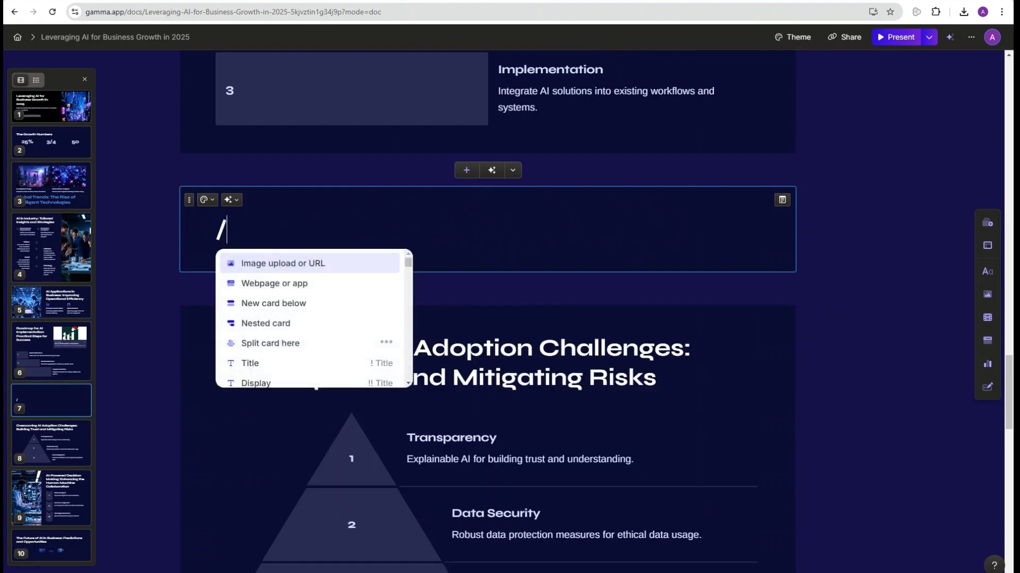
{"action": "key", "text": "Down"}
{"action": "key", "text": "Down"}
{"action": "key", "text": "Down"}
{"action": "key", "text": "Down"}
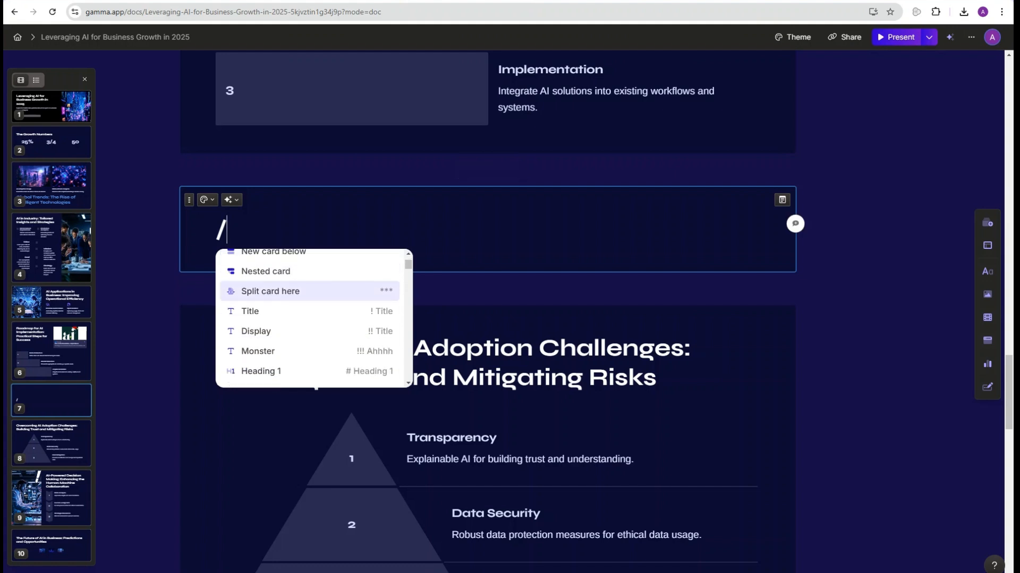
{"action": "key", "text": "Down"}
{"action": "key", "text": "Down"}
{"action": "key", "text": "Down"}
{"action": "key", "text": "Down"}
{"action": "key", "text": "Down"}
{"action": "key", "text": "Down"}
{"action": "key", "text": "Down"}
{"action": "key", "text": "Down"}
{"action": "key", "text": "Down"}
{"action": "key", "text": "Down"}
{"action": "key", "text": "Down"}
{"action": "key", "text": "Down"}
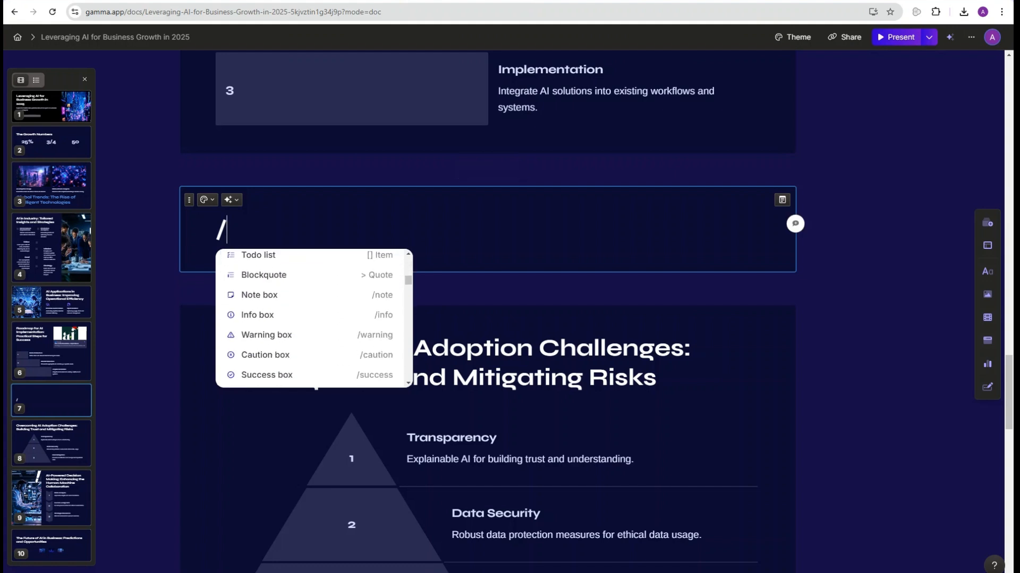
{"action": "key", "text": "Down"}
{"action": "key", "text": "Down"}
{"action": "key", "text": "Down"}
{"action": "key", "text": "Down"}
{"action": "key", "text": "Down"}
{"action": "key", "text": "Down"}
{"action": "key", "text": "Down"}
{"action": "key", "text": "Down"}
{"action": "key", "text": "Down"}
{"action": "key", "text": "Down"}
{"action": "key", "text": "Down"}
{"action": "key", "text": "Down"}
{"action": "key", "text": "Down"}
{"action": "key", "text": "Down"}
{"action": "key", "text": "Down"}
{"action": "key", "text": "Down"}
{"action": "key", "text": "Down"}
{"action": "key", "text": "Down"}
{"action": "key", "text": "Down"}
{"action": "key", "text": "Down"}
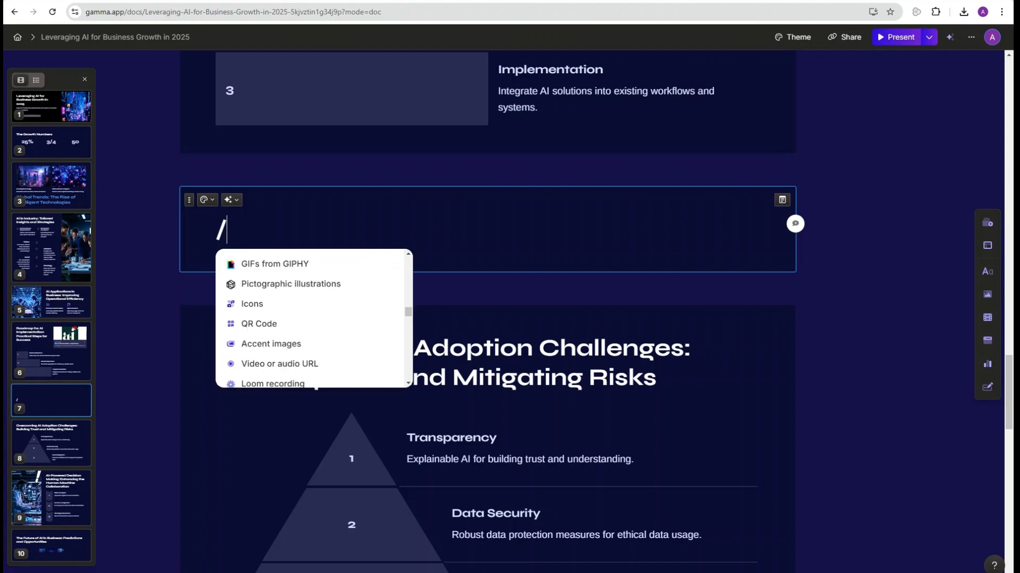
{"action": "key", "text": "Down"}
{"action": "key", "text": "Down"}
{"action": "key", "text": "Down"}
{"action": "key", "text": "Down"}
{"action": "key", "text": "Down"}
{"action": "key", "text": "Down"}
{"action": "key", "text": "Down"}
{"action": "key", "text": "Down"}
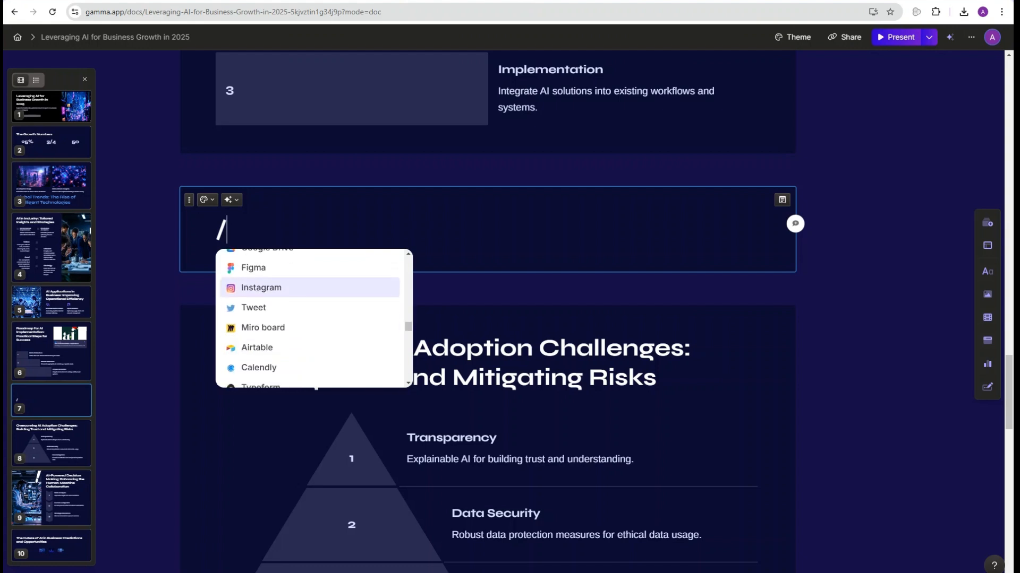
{"action": "key", "text": "Down"}
{"action": "key", "text": "Down"}
{"action": "key", "text": "Down"}
{"action": "key", "text": "Down"}
{"action": "key", "text": "Down"}
{"action": "key", "text": "Down"}
{"action": "key", "text": "Down"}
{"action": "key", "text": "Down"}
{"action": "key", "text": "Down"}
{"action": "key", "text": "Down"}
{"action": "key", "text": "Escape"}
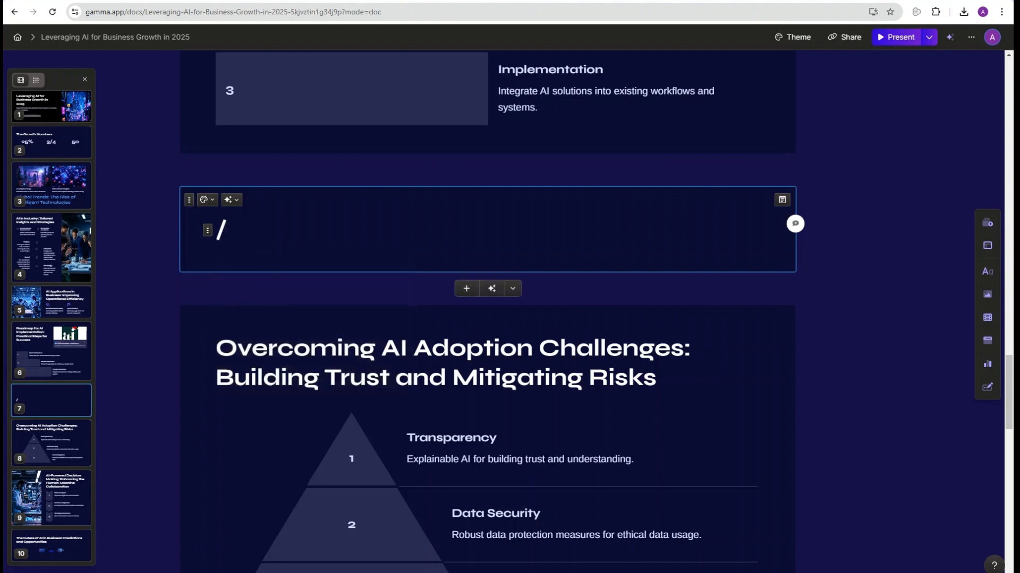
Step: Insert a Google Form embed block into the new card using /go
{"action": "type", "text": "goo"}
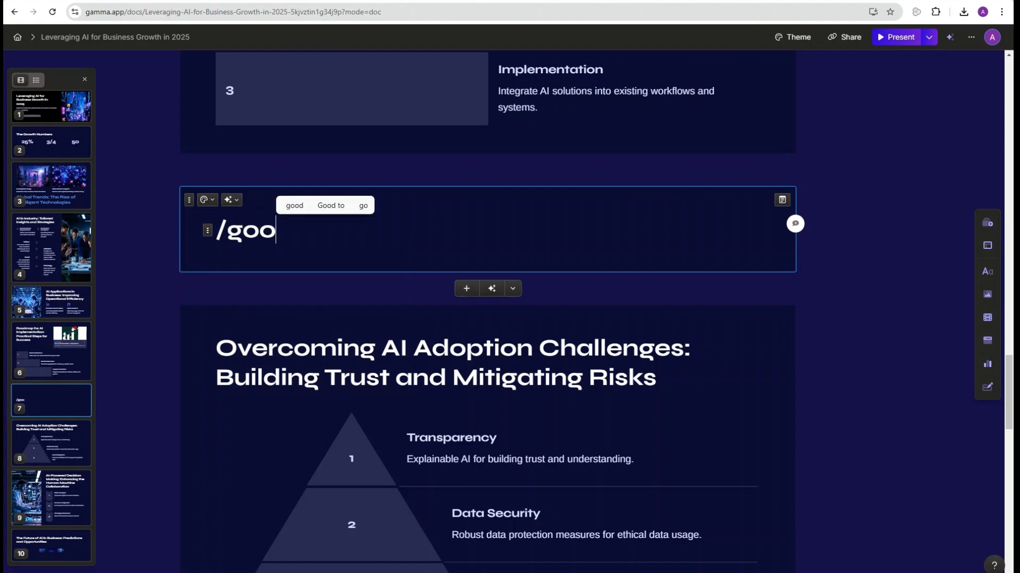
{"action": "key", "text": "BackSpace"}
{"action": "key", "text": "BackSpace"}
{"action": "key", "text": "BackSpace"}
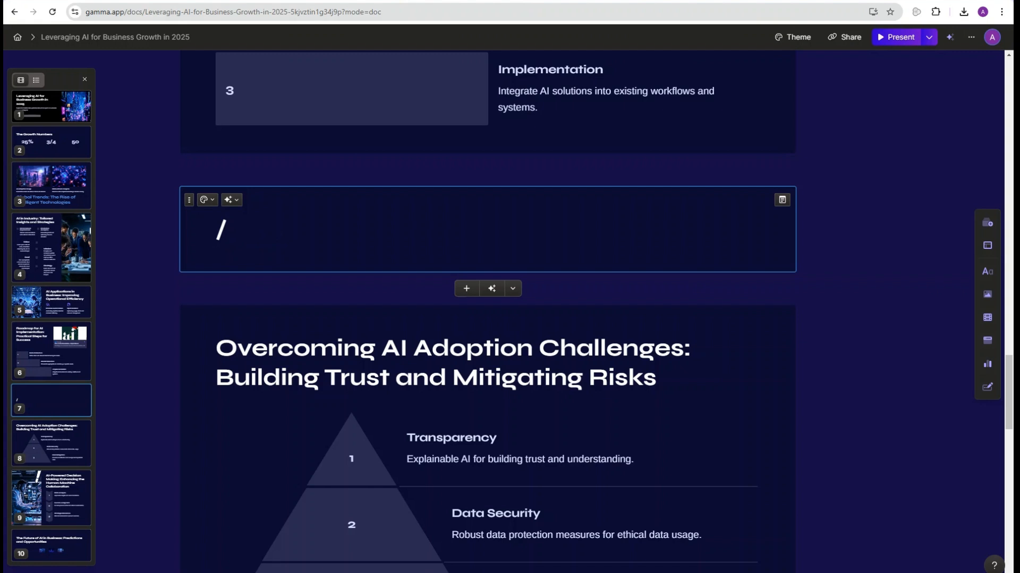
{"action": "key", "text": "BackSpace"}
{"action": "type", "text": "/"}
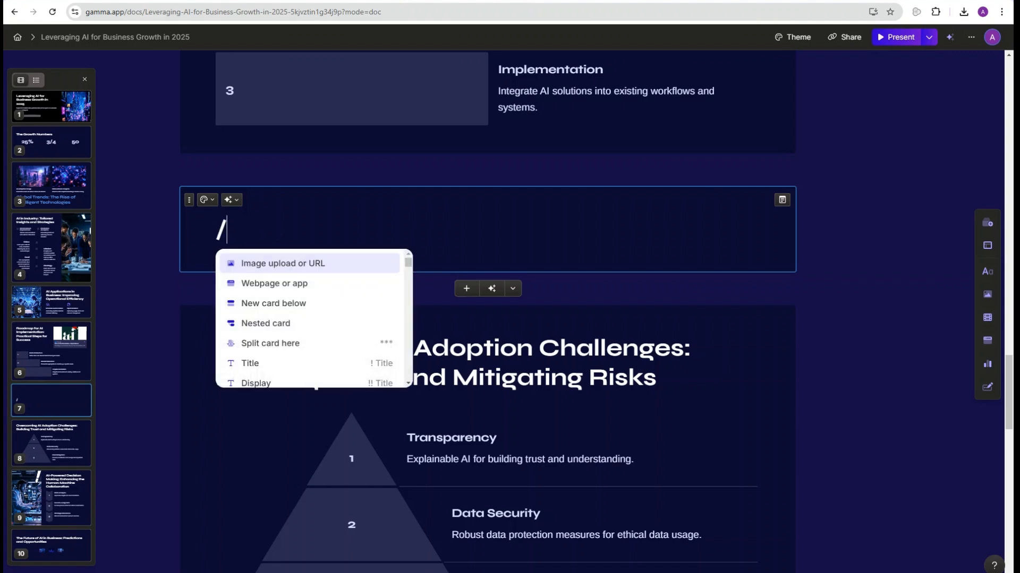
{"action": "type", "text": "g"}
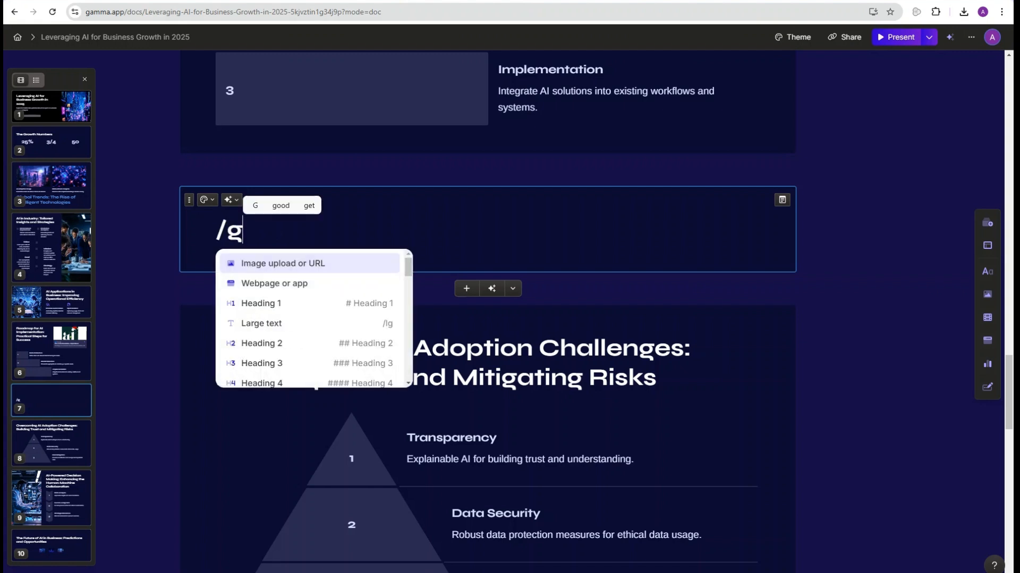
{"action": "type", "text": "o"}
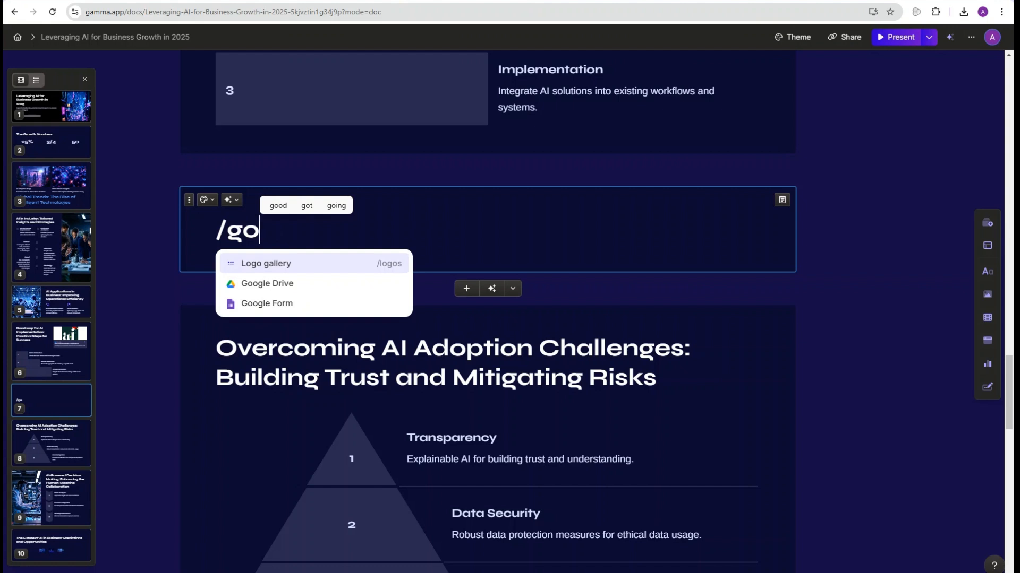
{"action": "key", "text": "Down"}
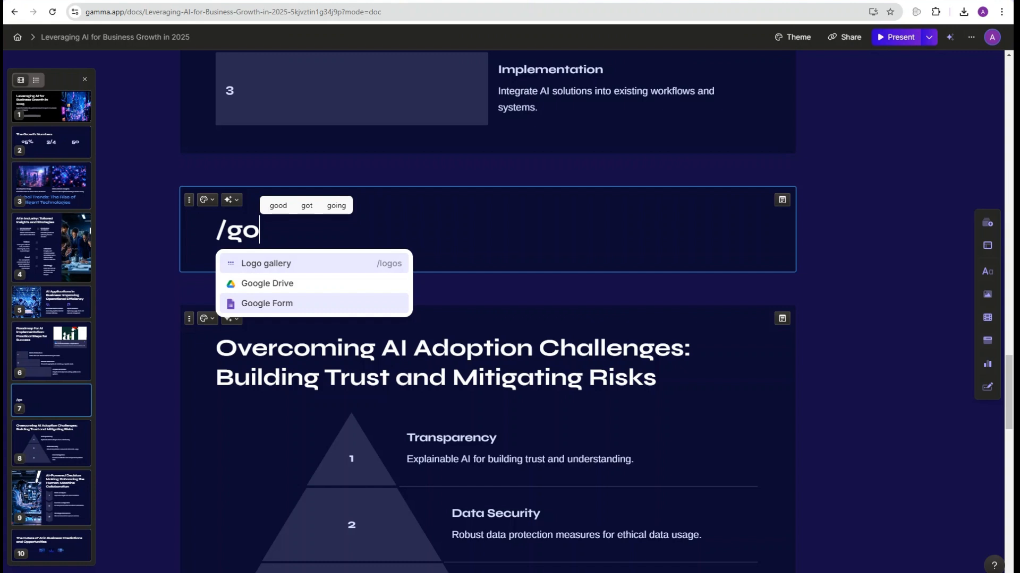
{"action": "key", "text": "Return"}
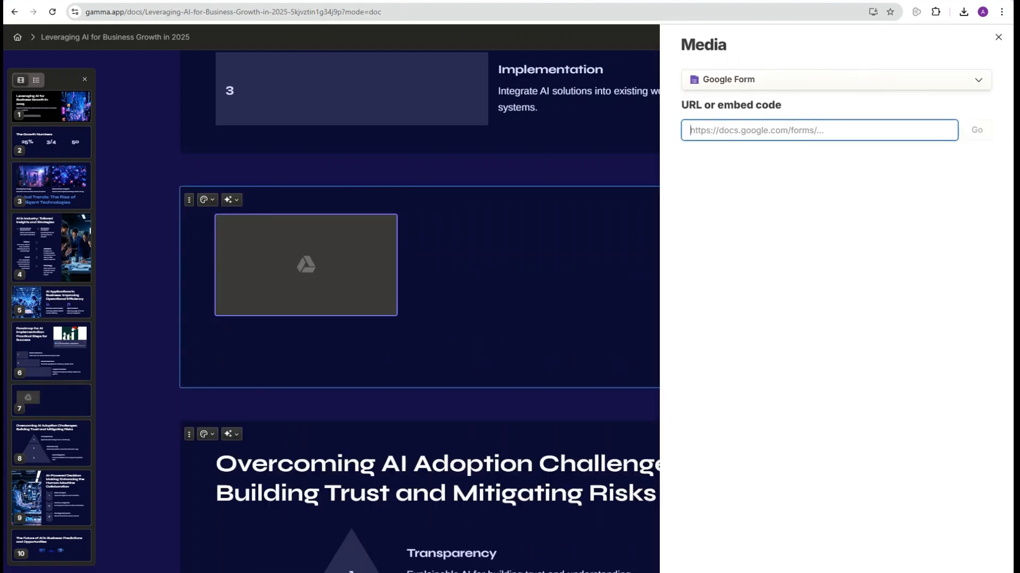
Step: Copy the shortened share link of the AI For your Business form
{"action": "key", "text": "ctrl+Tab"}
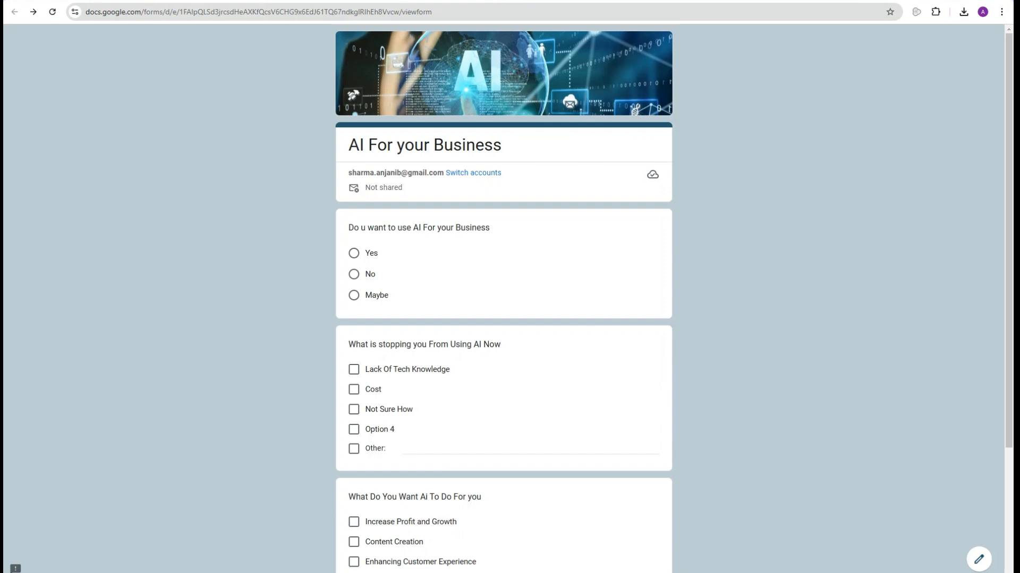
{"action": "key", "text": "ctrl+Tab"}
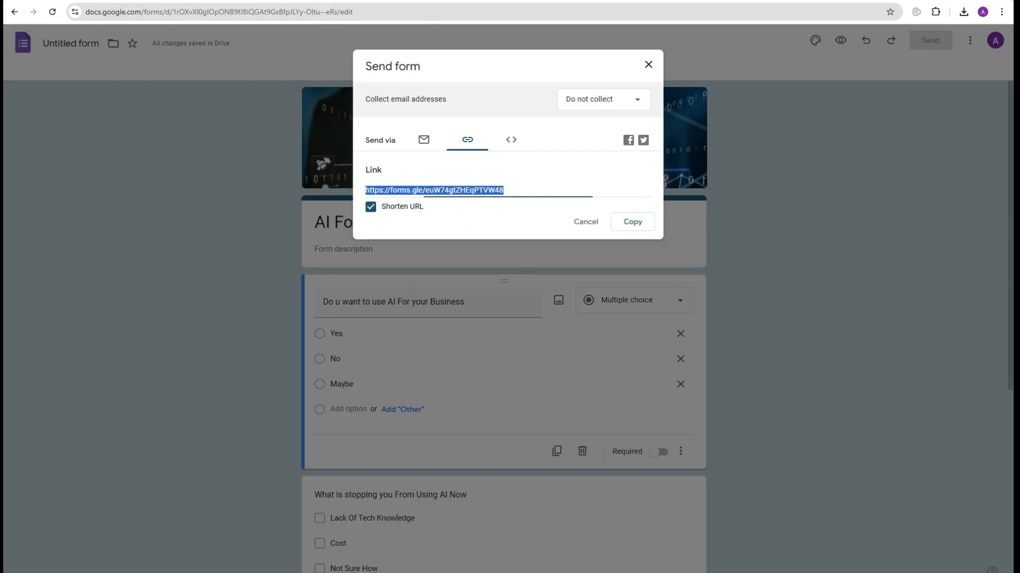
{"action": "left_click", "coordinate": [632, 222]}
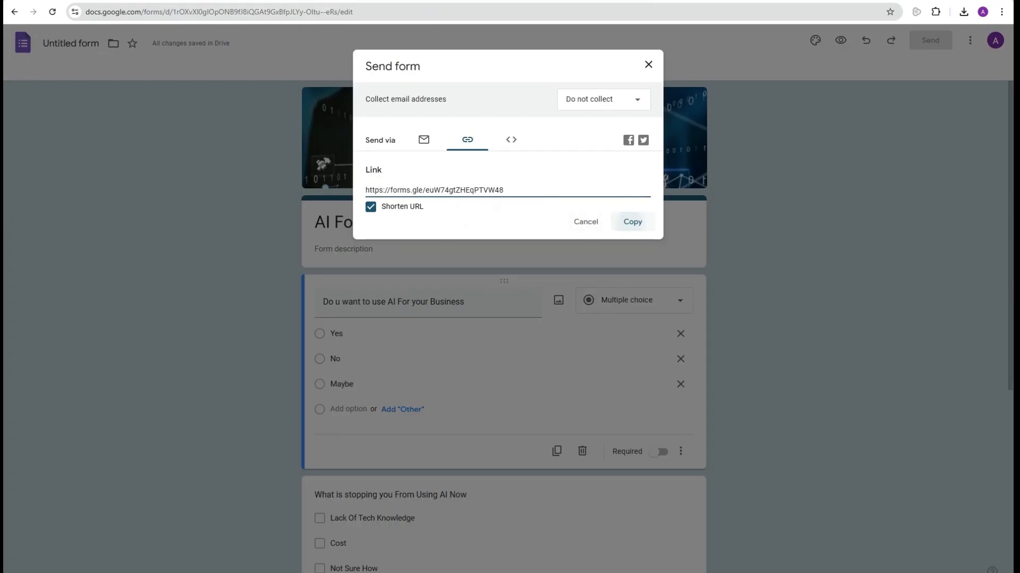
Step: Paste the form link into the Google Form embed, then jump to card 8, Overcoming AI Adoption Challenges
{"action": "key", "text": "ctrl+Tab"}
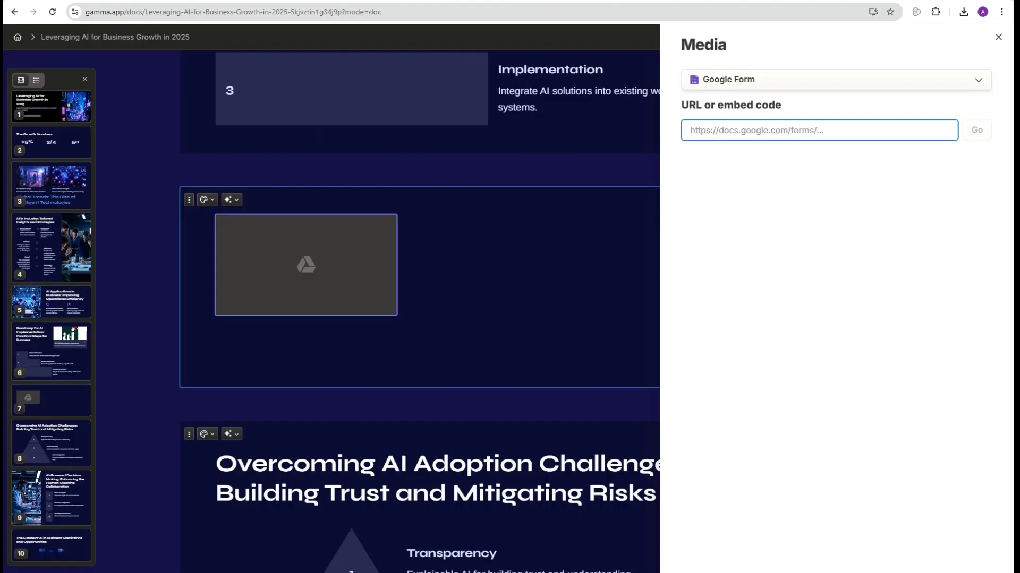
{"action": "key", "text": "ctrl+v"}
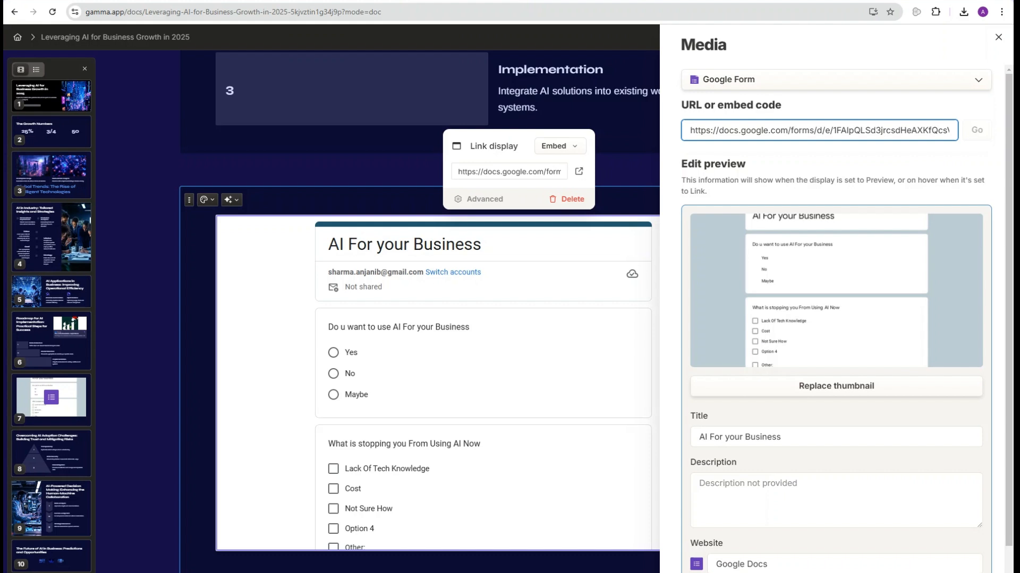
{"action": "key", "text": "Escape"}
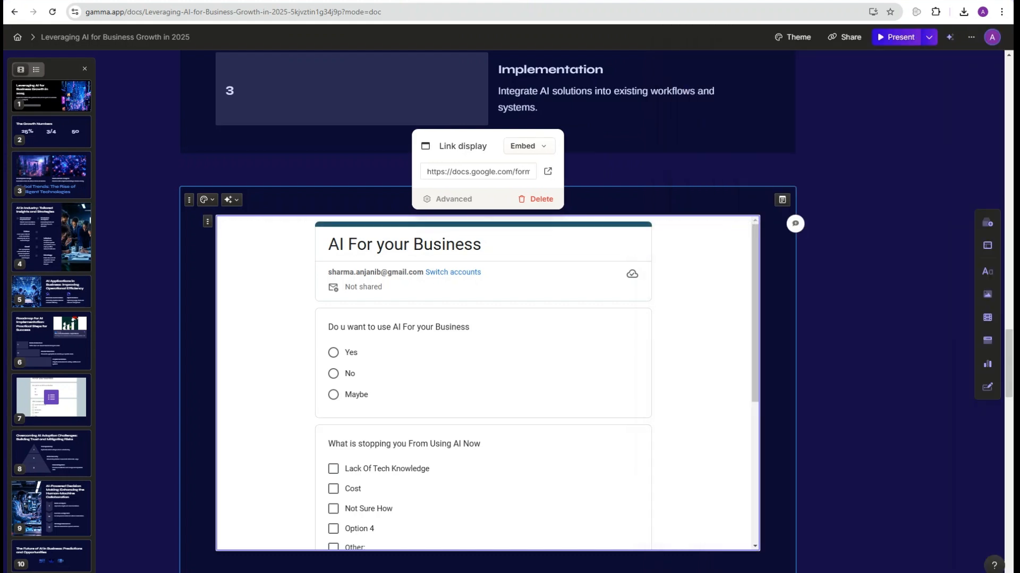
{"action": "scroll", "coordinate": [488, 383], "scroll_direction": "down", "scroll_amount": 5}
{"action": "scroll", "coordinate": [487, 382], "scroll_direction": "up", "scroll_amount": 5}
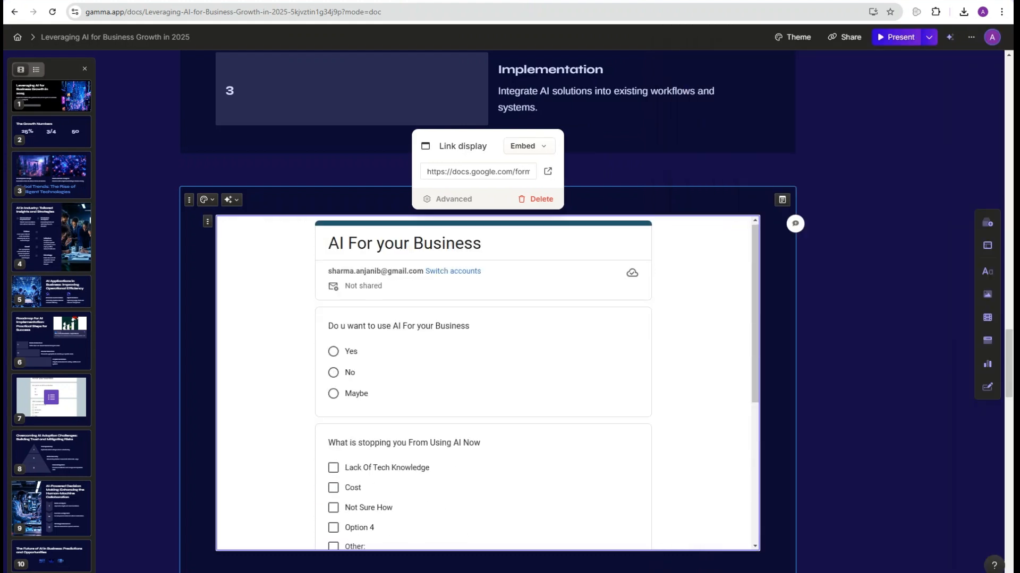
{"action": "scroll", "coordinate": [487, 382], "scroll_direction": "down", "scroll_amount": 1}
{"action": "scroll", "coordinate": [487, 382], "scroll_direction": "down", "scroll_amount": 5}
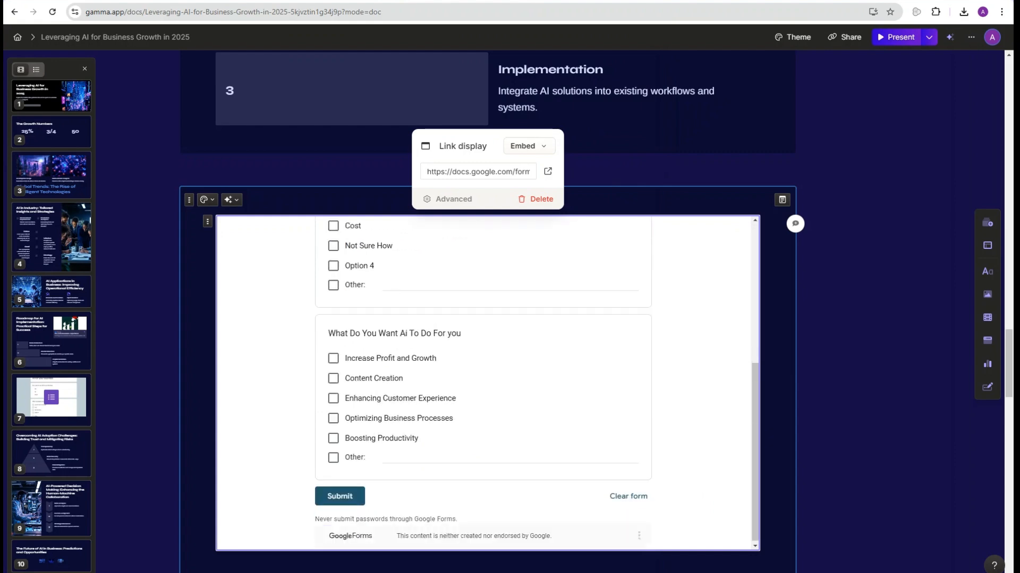
{"action": "left_click", "coordinate": [51, 453]}
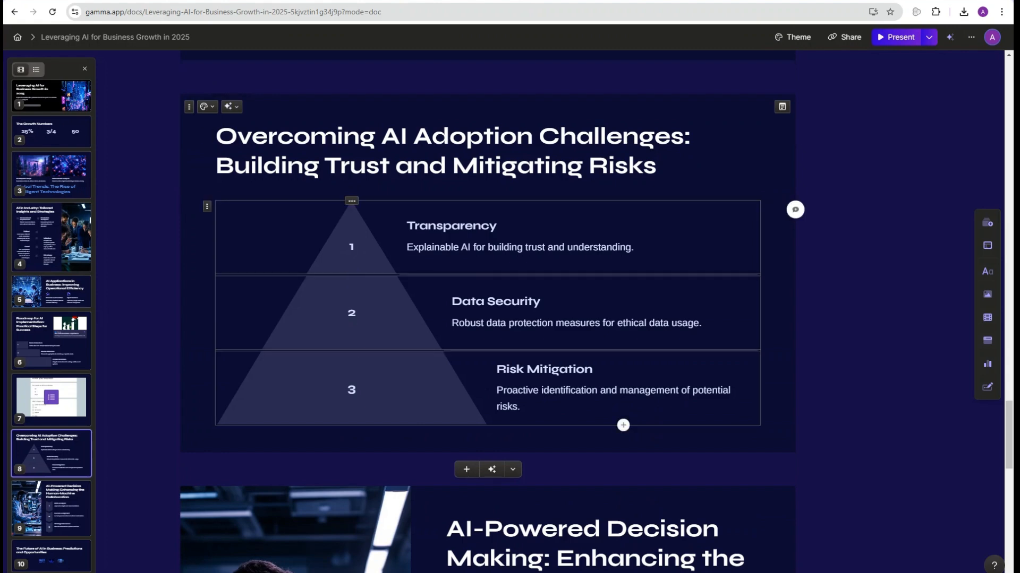
Step: Scroll to the AI-Powered Decision Making card and open the deck's Share dialog
{"action": "scroll", "coordinate": [351, 265], "scroll_direction": "down", "scroll_amount": 2}
{"action": "scroll", "coordinate": [487, 311], "scroll_direction": "down", "scroll_amount": 4}
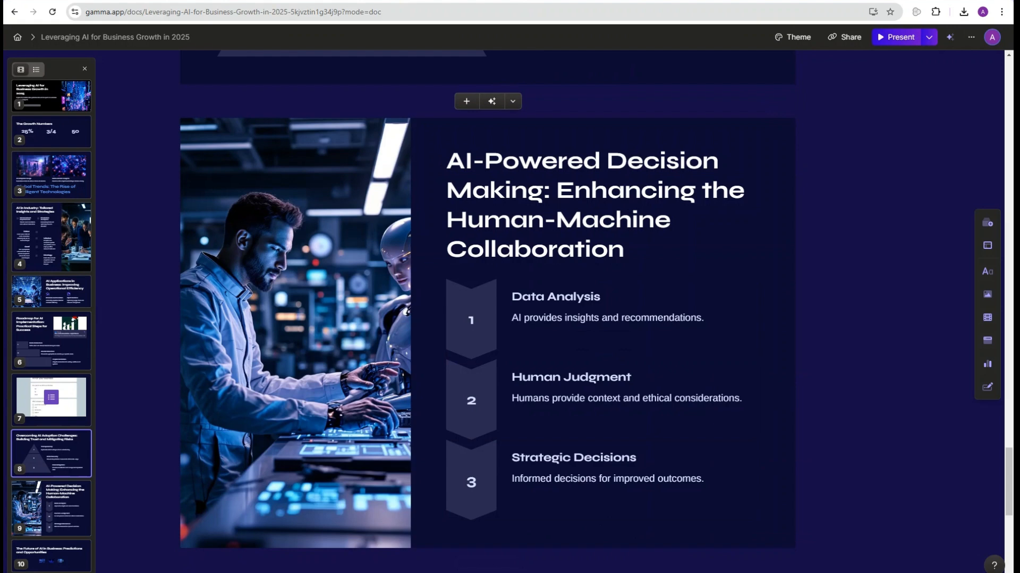
{"action": "left_click", "coordinate": [846, 36]}
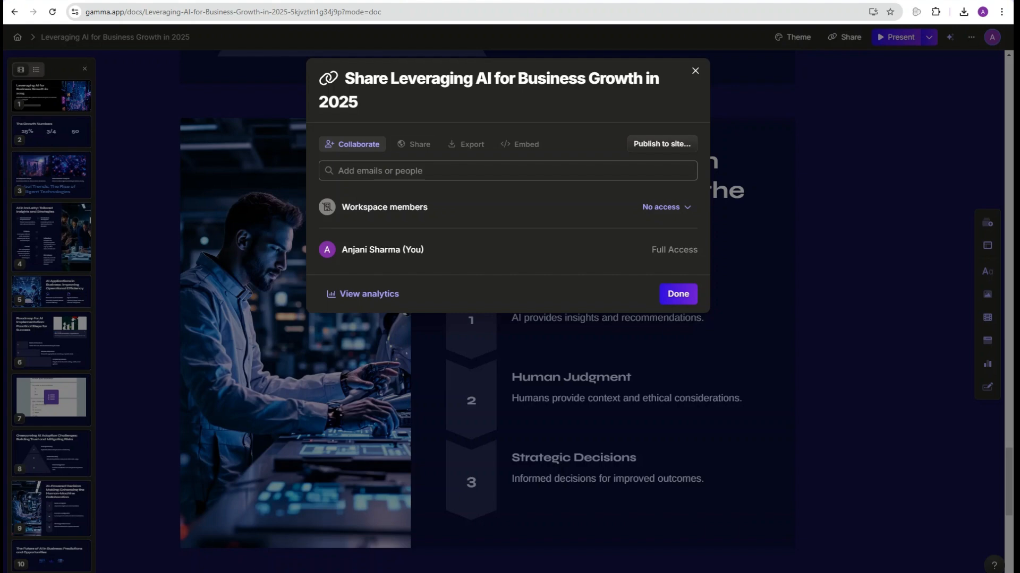
Step: Look through the Share, Embed and Export tabs of the sharing window, then close it
{"action": "left_click", "coordinate": [414, 144]}
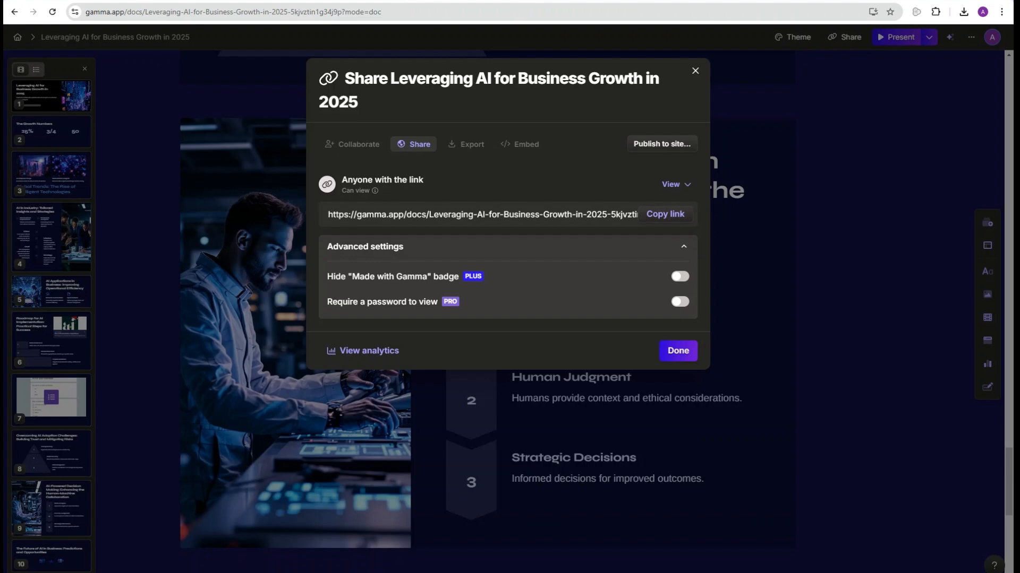
{"action": "left_click", "coordinate": [520, 144]}
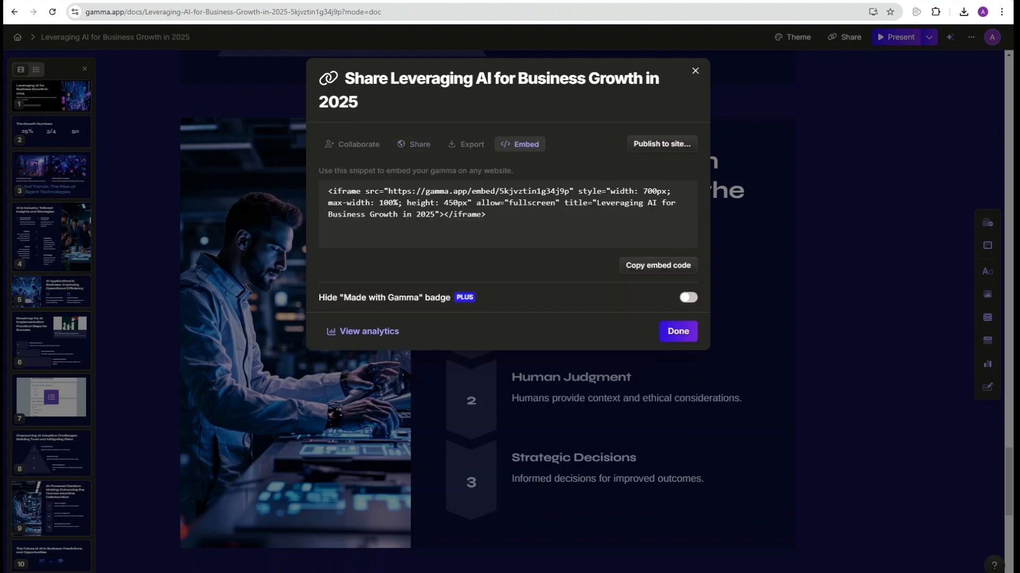
{"action": "left_click", "coordinate": [465, 144]}
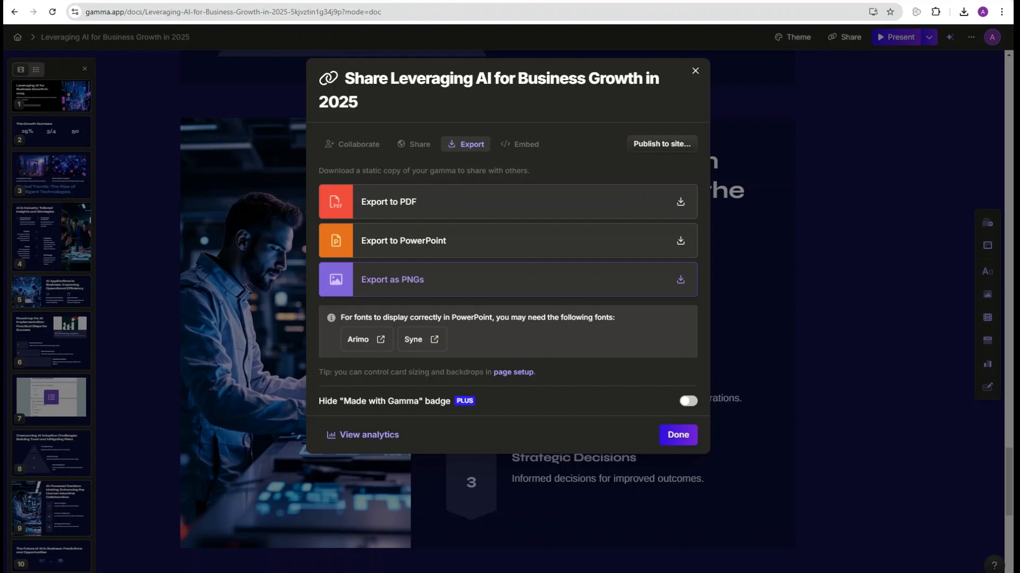
{"action": "left_click", "coordinate": [696, 71]}
Step: Replace the dark Indigo theme with Tranquil from the theme list
{"action": "scroll", "coordinate": [603, 451], "scroll_direction": "up", "scroll_amount": 1}
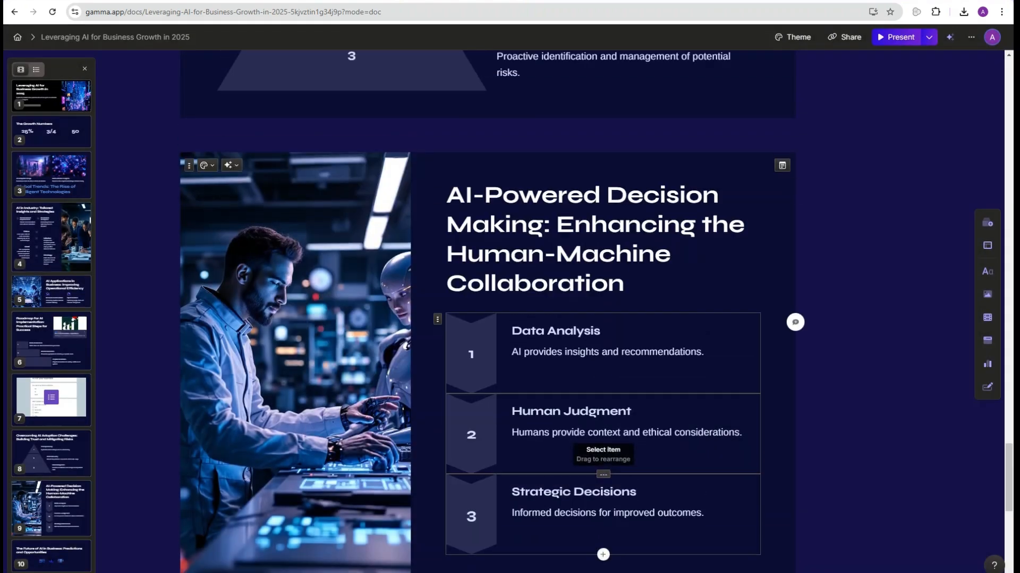
{"action": "scroll", "coordinate": [602, 451], "scroll_direction": "up", "scroll_amount": 4}
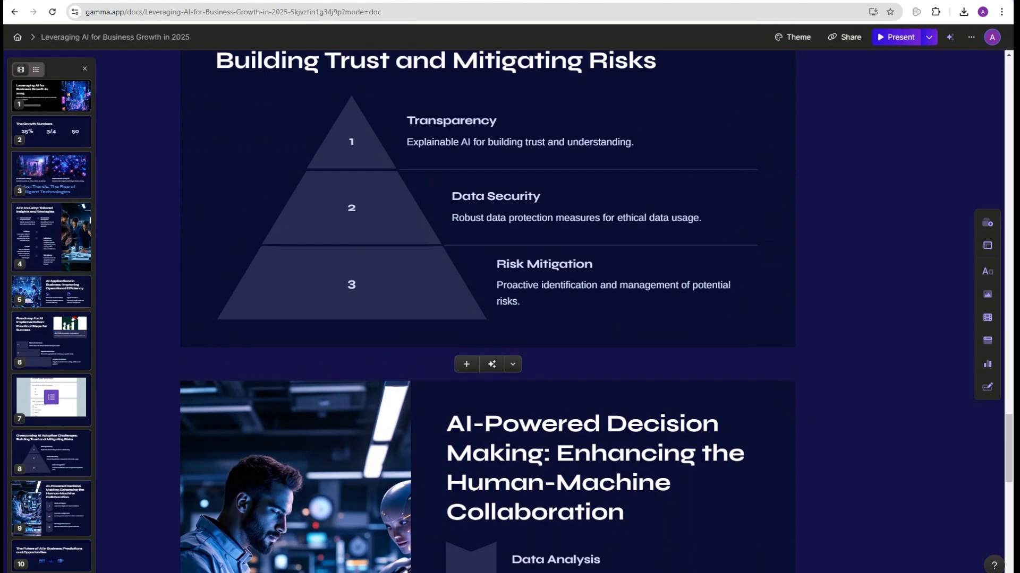
{"action": "left_click", "coordinate": [792, 37]}
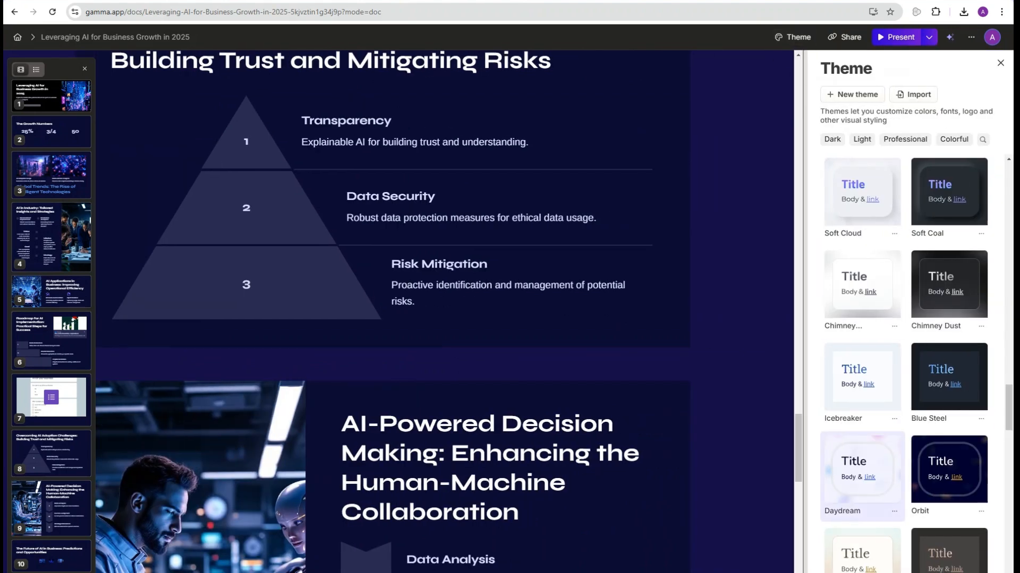
{"action": "scroll", "coordinate": [861, 468], "scroll_direction": "down", "scroll_amount": 3}
{"action": "scroll", "coordinate": [860, 361], "scroll_direction": "down", "scroll_amount": 9}
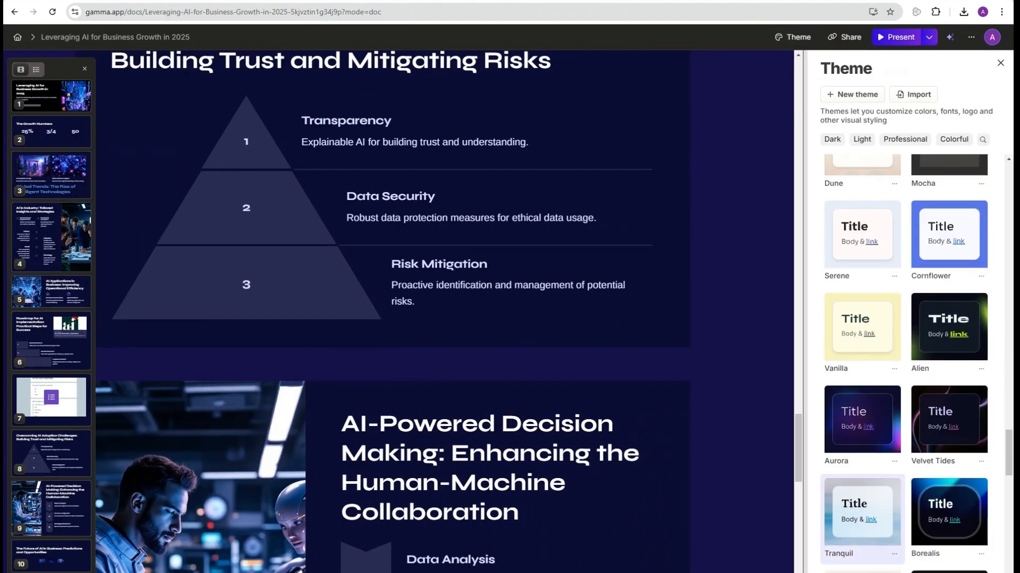
{"action": "left_click", "coordinate": [862, 361]}
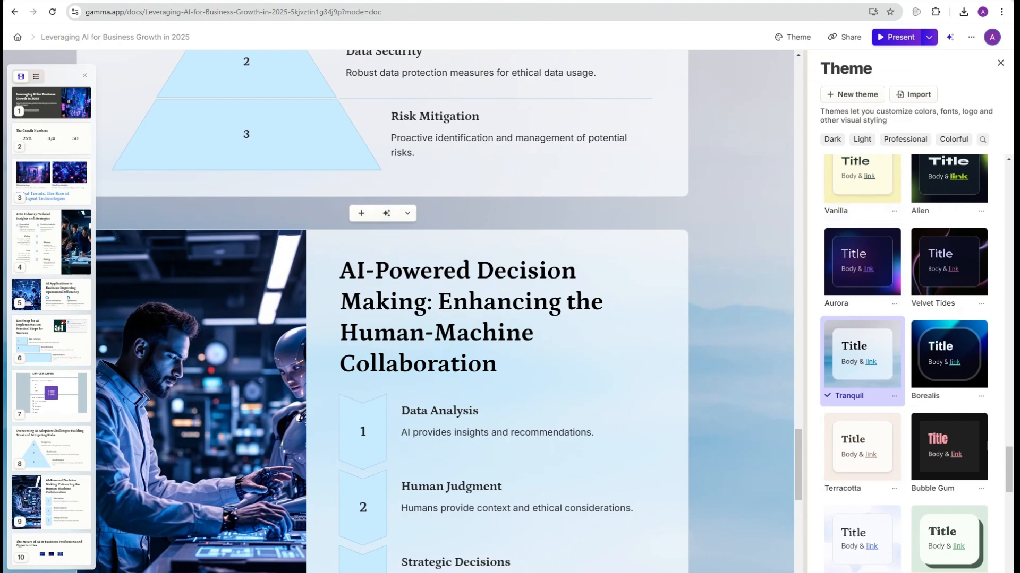
{"action": "scroll", "coordinate": [863, 525], "scroll_direction": "down", "scroll_amount": 4}
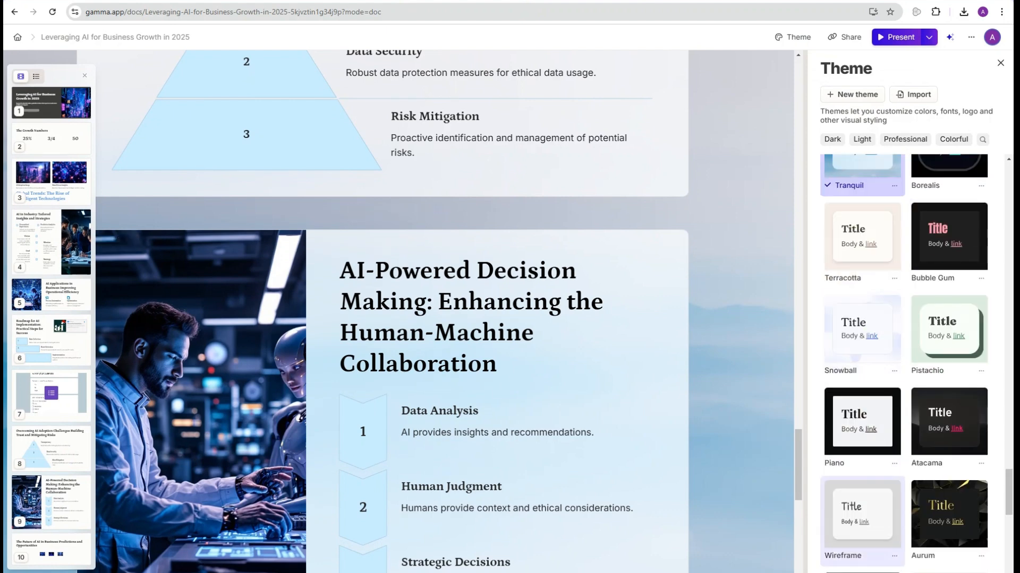
{"action": "scroll", "coordinate": [862, 526], "scroll_direction": "up", "scroll_amount": 4}
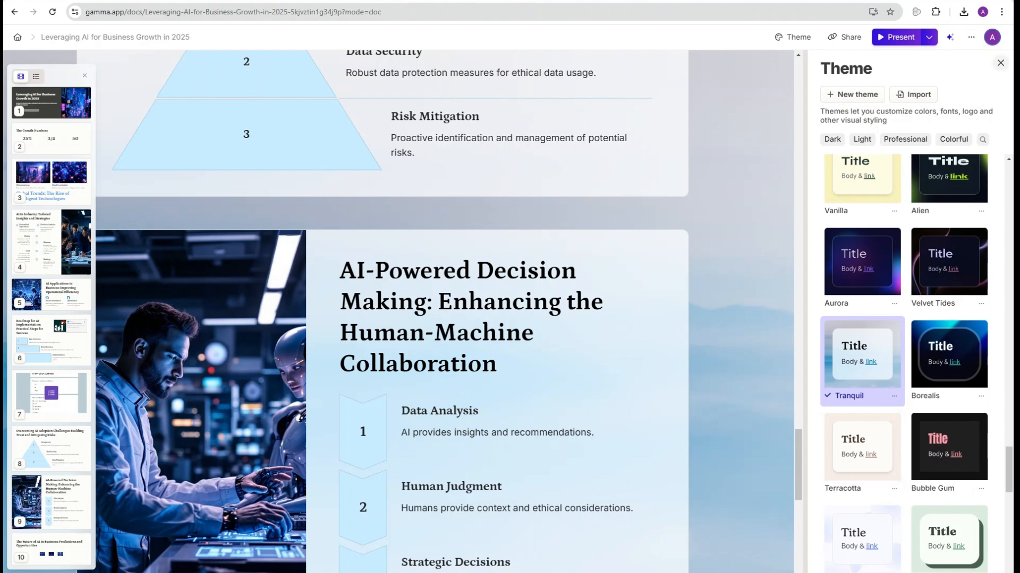
{"action": "left_click", "coordinate": [1000, 62]}
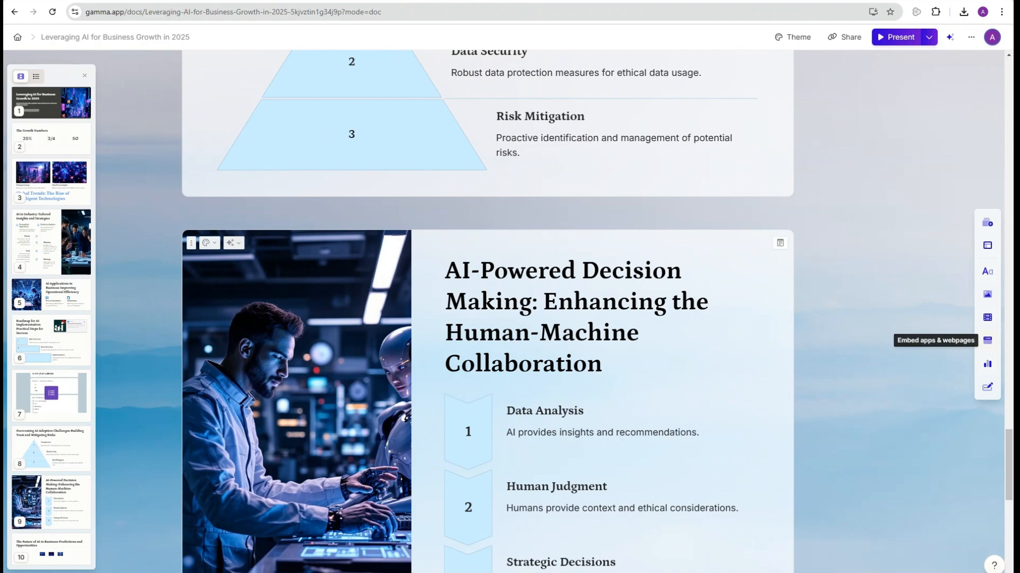
Step: Glance at app-embed options, then scroll to the final card and check its image gallery
{"action": "left_click", "coordinate": [988, 340]}
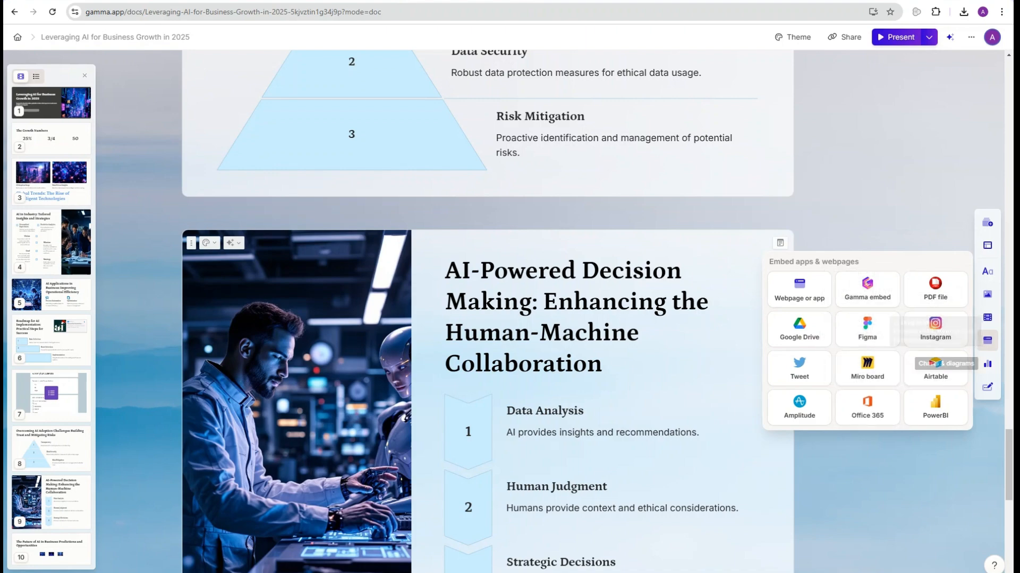
{"action": "scroll", "coordinate": [488, 311], "scroll_direction": "down", "scroll_amount": 4}
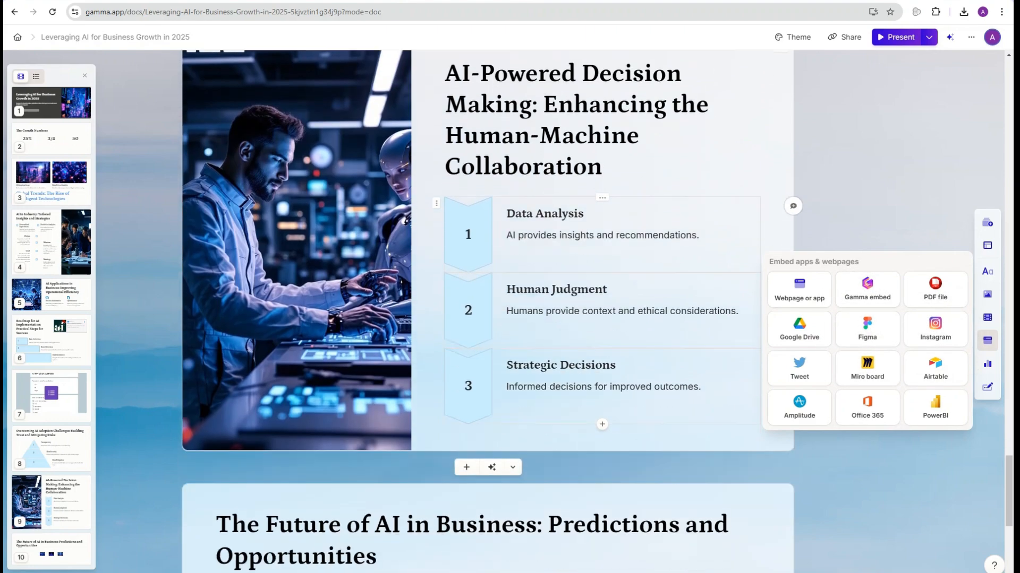
{"action": "scroll", "coordinate": [488, 312], "scroll_direction": "down", "scroll_amount": 4}
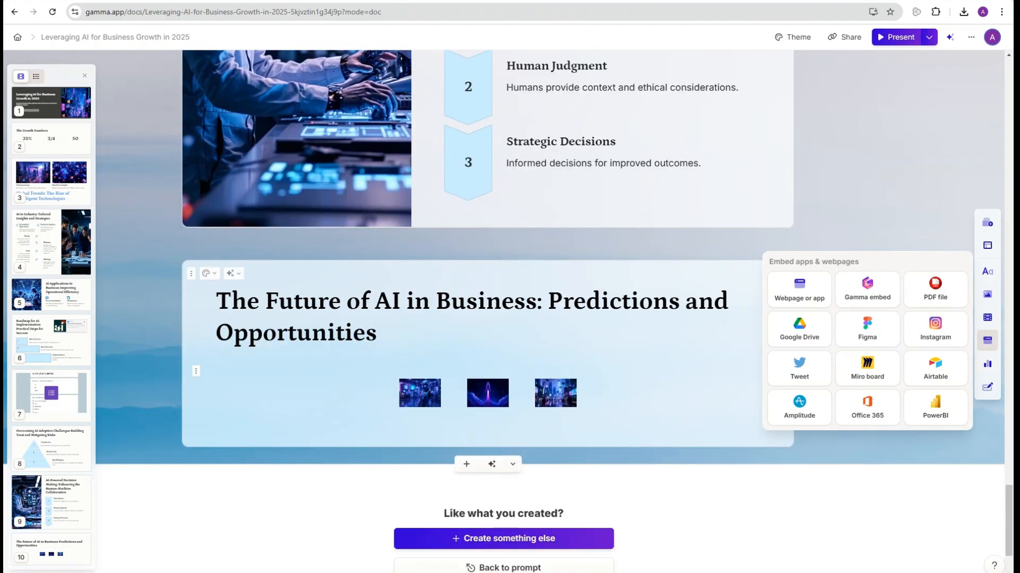
{"action": "left_click", "coordinate": [196, 371]}
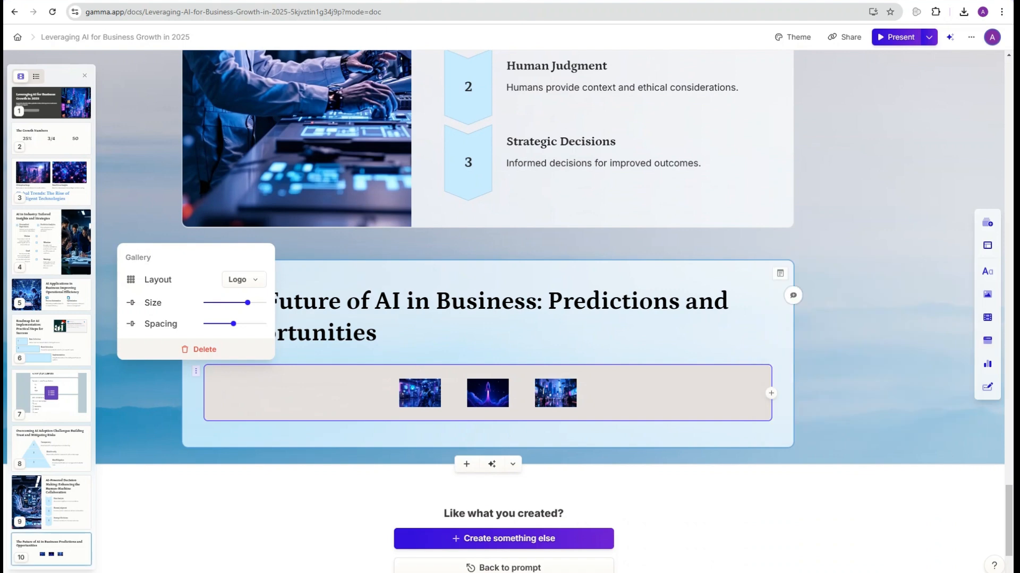
{"action": "left_click", "coordinate": [378, 333]}
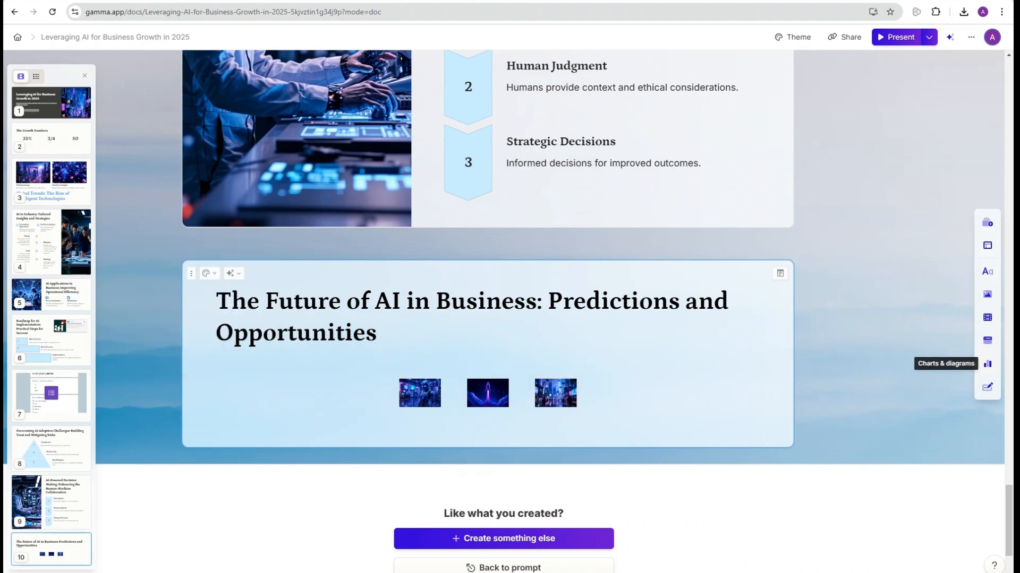
Step: Insert a Gantt chart with January–March tasks into the final card from Charts & diagrams
{"action": "left_click", "coordinate": [987, 364]}
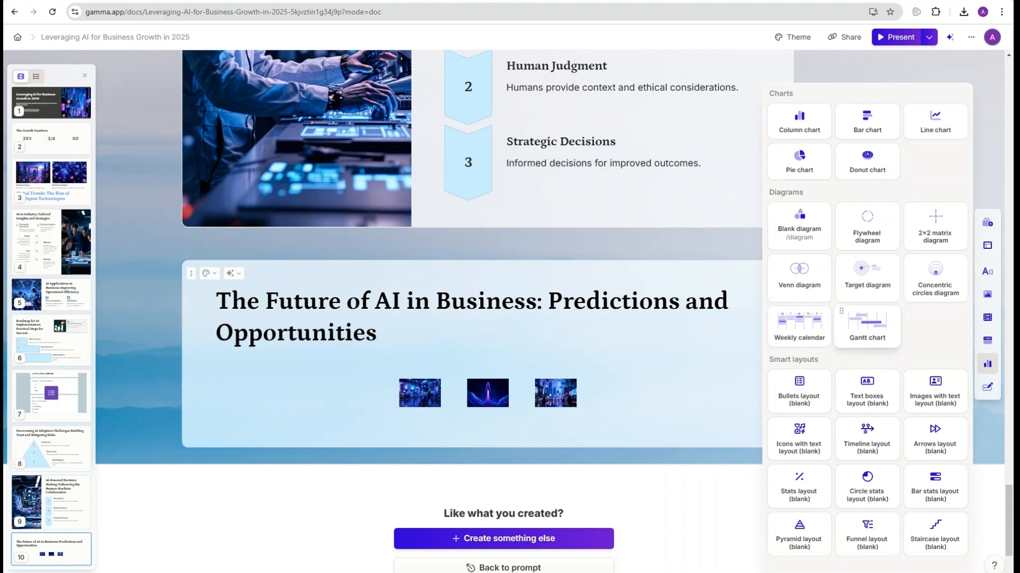
{"action": "left_click", "coordinate": [867, 324]}
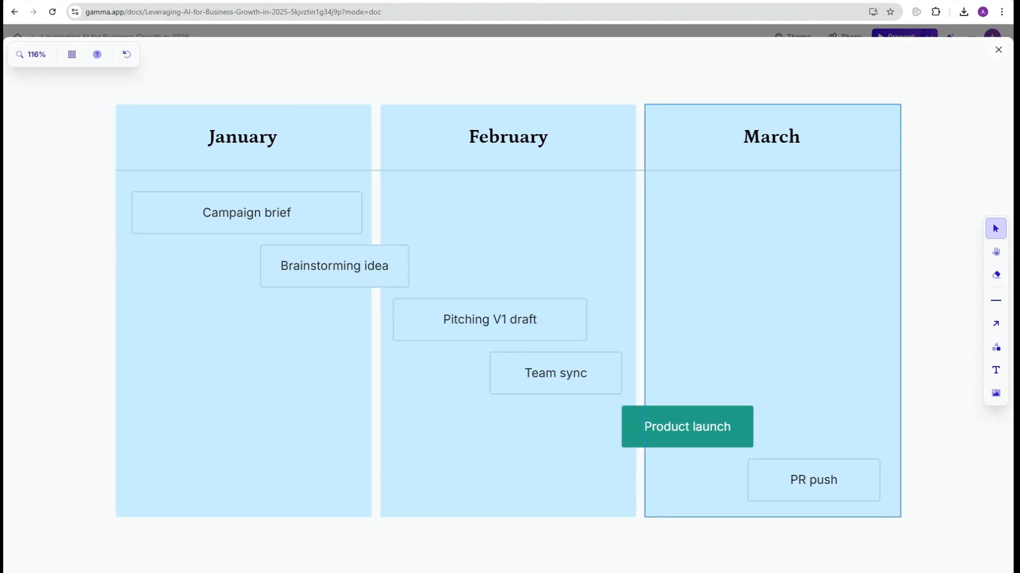
Step: Close the diagram editor, select the second card, The Growth Numbers, and delete it
{"action": "left_click", "coordinate": [998, 50]}
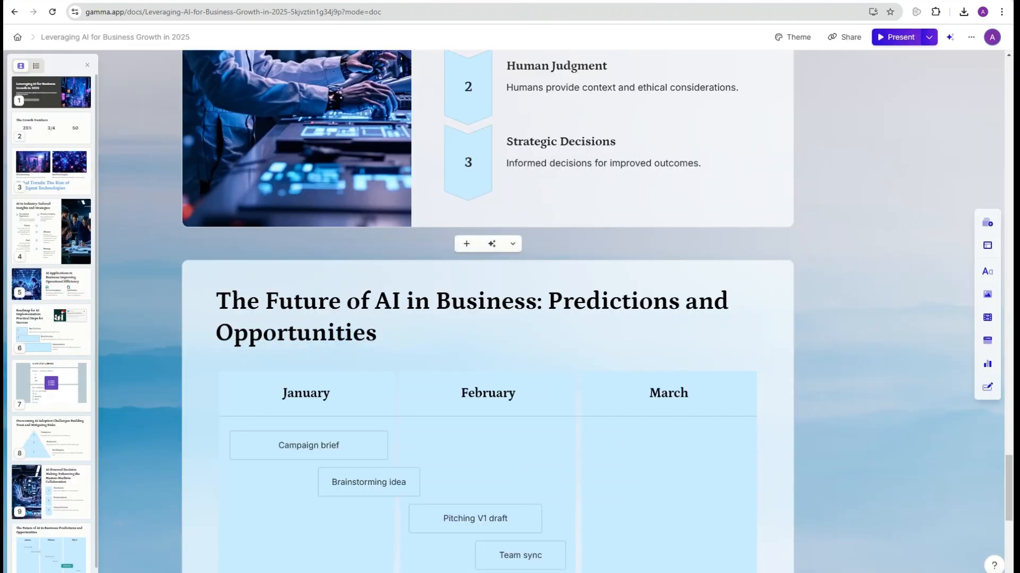
{"action": "scroll", "coordinate": [488, 340], "scroll_direction": "down", "scroll_amount": 4}
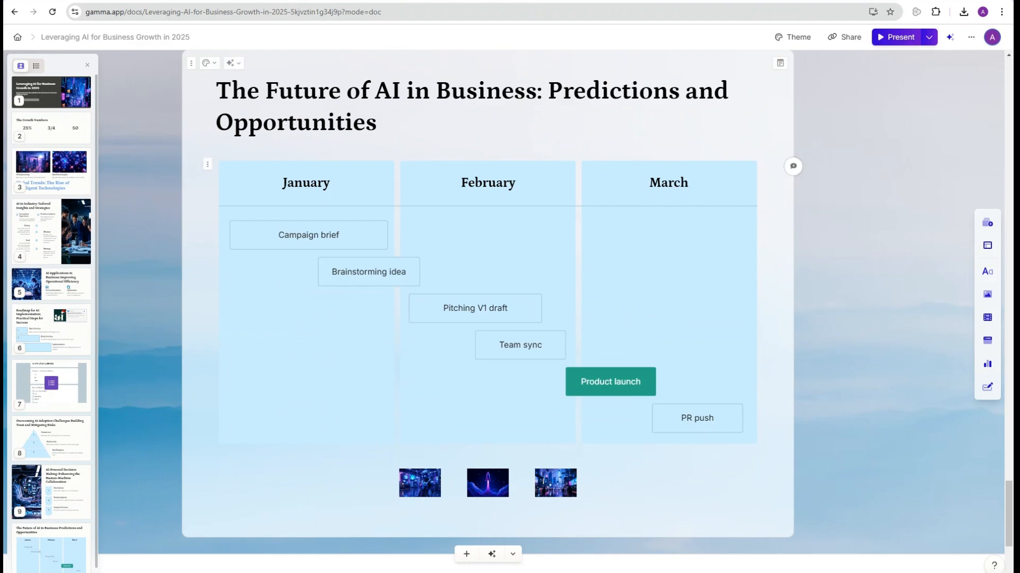
{"action": "scroll", "coordinate": [488, 318], "scroll_direction": "down", "scroll_amount": 3}
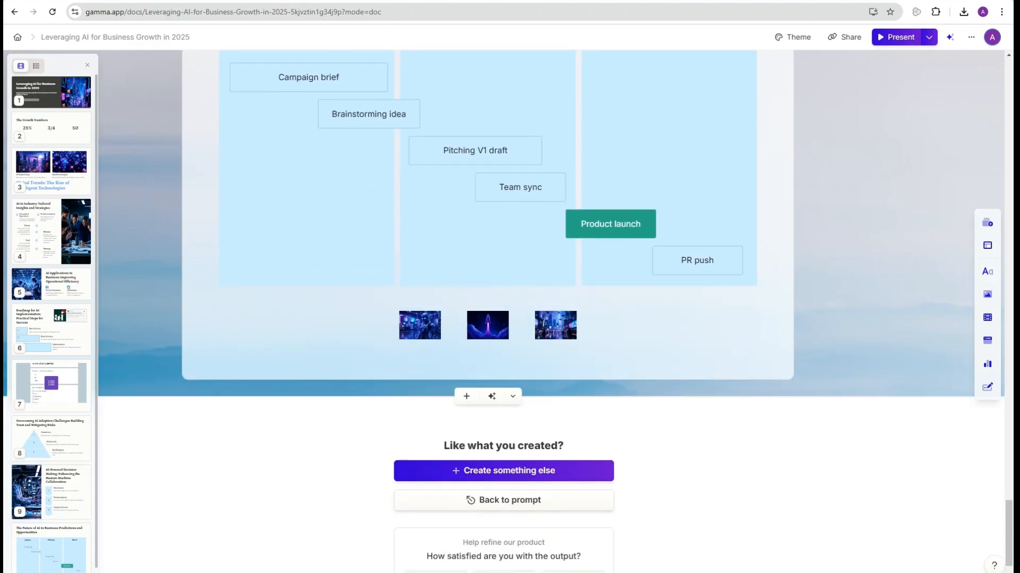
{"action": "scroll", "coordinate": [51, 319], "scroll_direction": "down", "scroll_amount": 1}
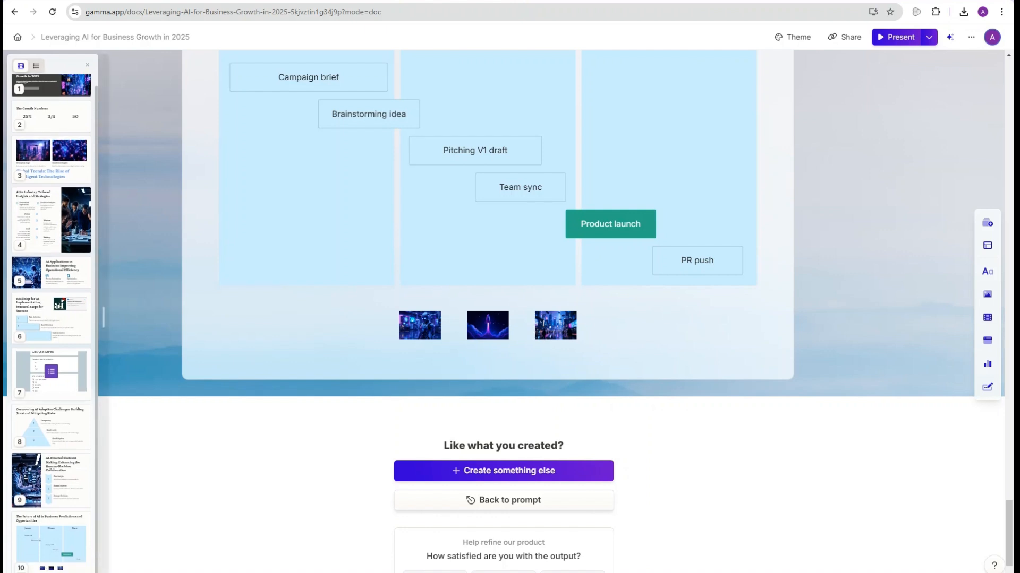
{"action": "scroll", "coordinate": [51, 319], "scroll_direction": "up", "scroll_amount": 1}
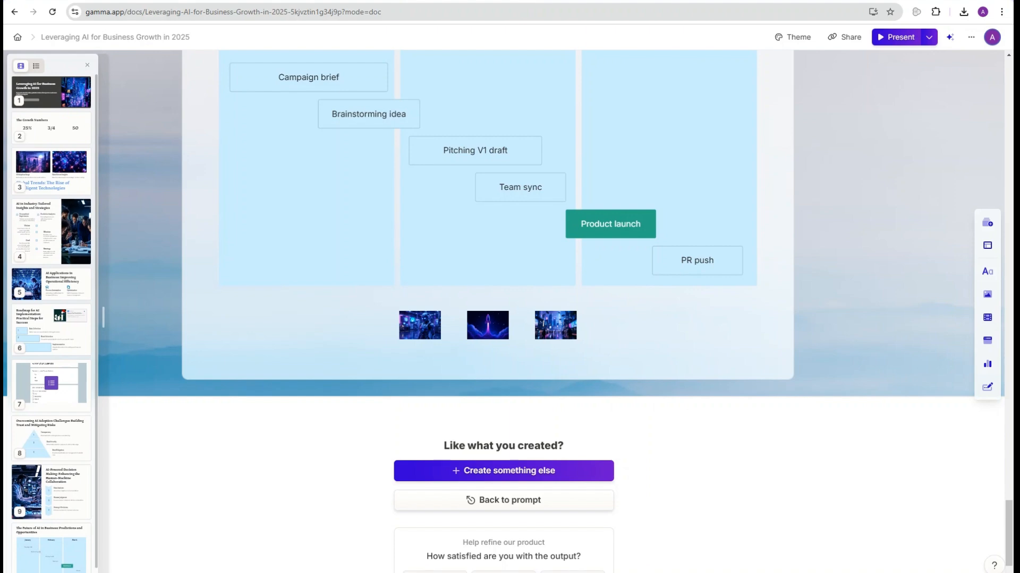
{"action": "left_click", "coordinate": [51, 93]}
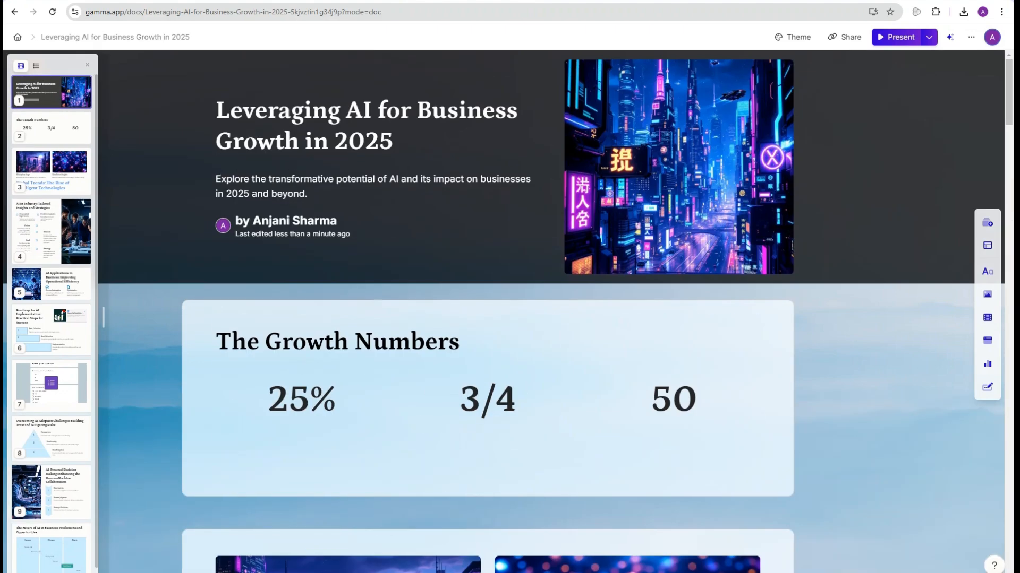
{"action": "left_click", "coordinate": [51, 128]}
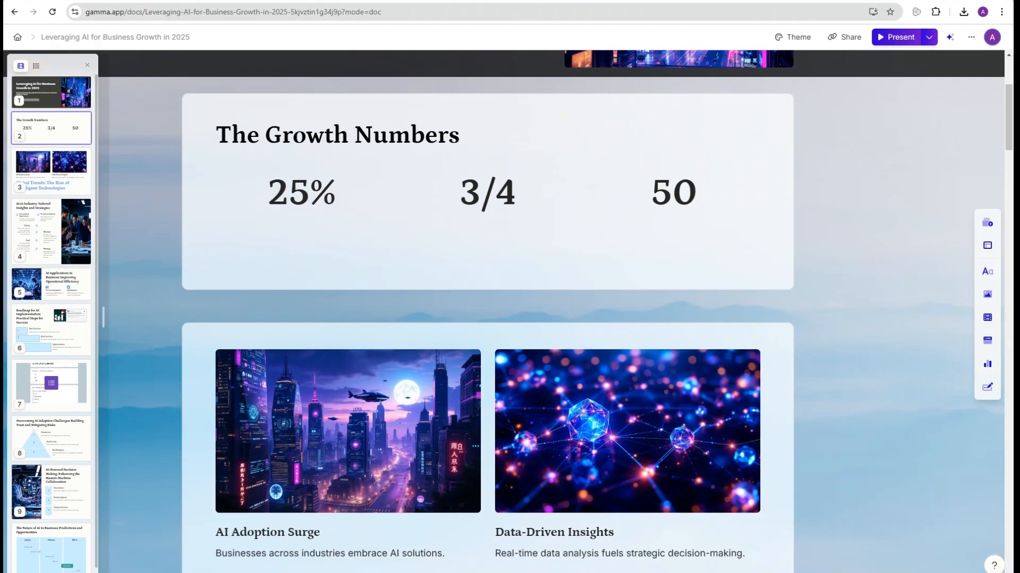
{"action": "key", "text": "Delete"}
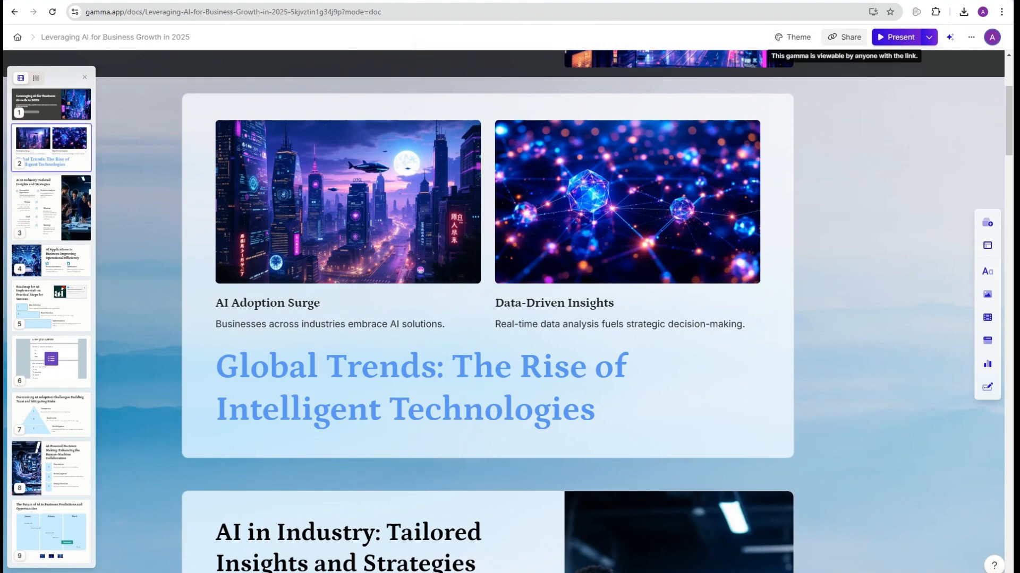
Step: Export the deck as a PowerPoint .pptx file from the Share menu's Export options
{"action": "left_click", "coordinate": [845, 37]}
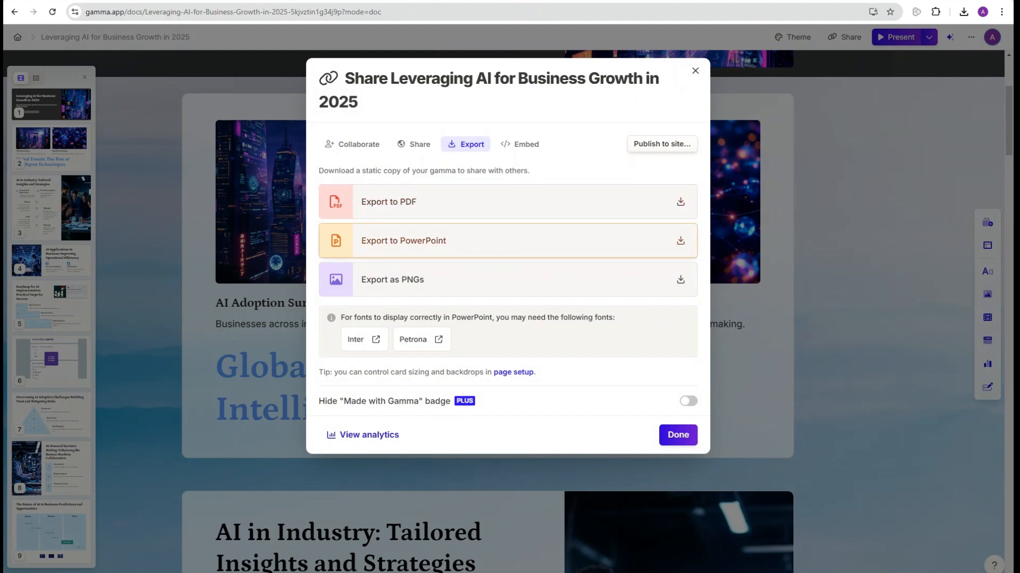
{"action": "left_click", "coordinate": [507, 241]}
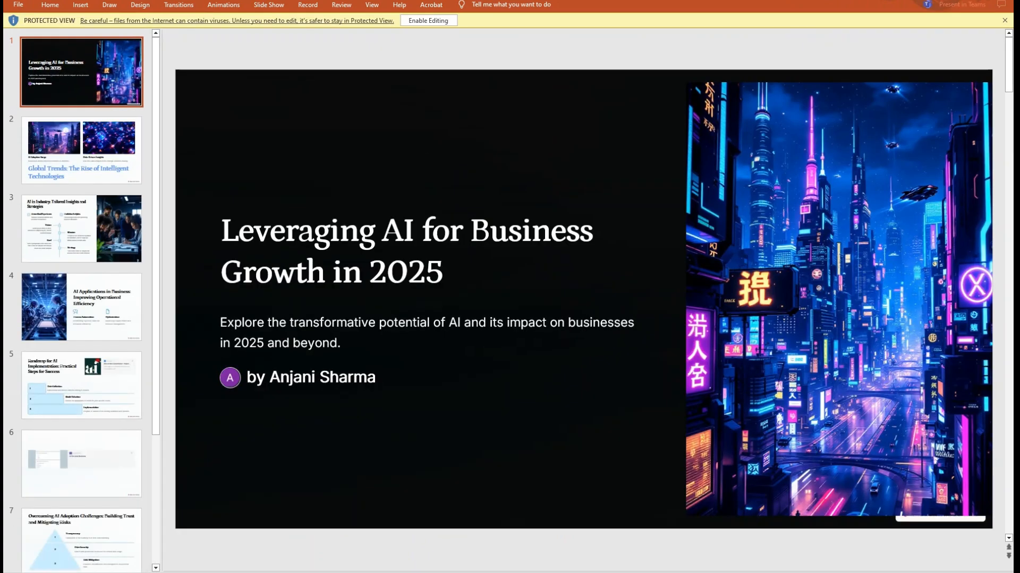
Step: Enable editing on the exported presentation and view slide 9's January–March Gantt timeline
{"action": "left_click", "coordinate": [428, 20]}
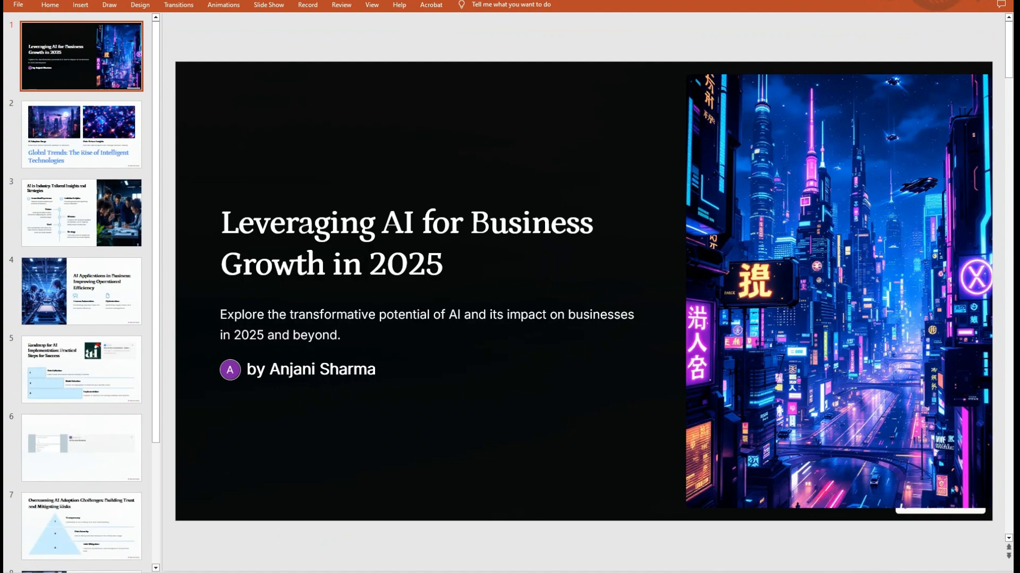
{"action": "scroll", "coordinate": [82, 292], "scroll_direction": "down", "scroll_amount": 1}
{"action": "scroll", "coordinate": [81, 451], "scroll_direction": "down", "scroll_amount": 1}
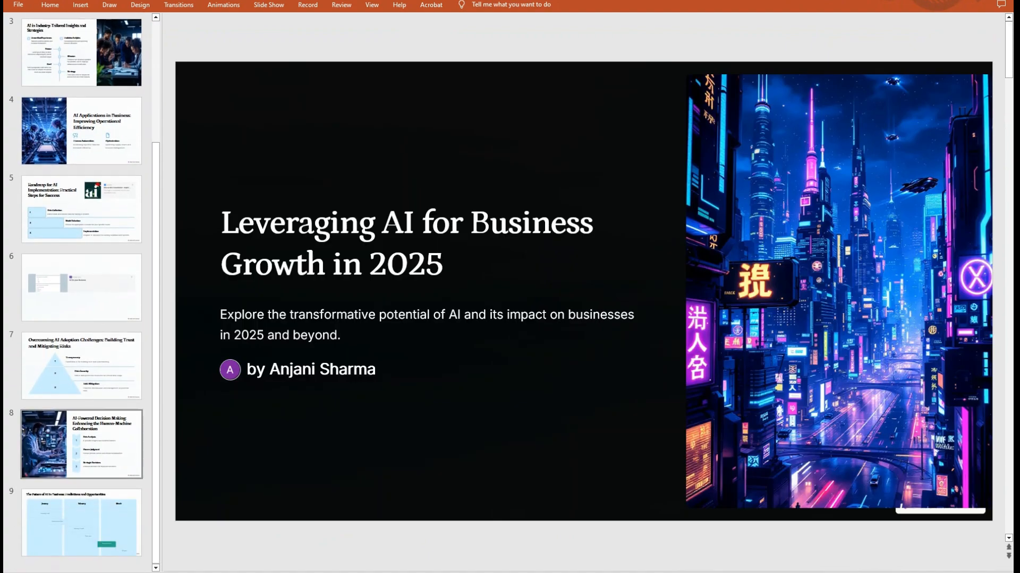
{"action": "left_click", "coordinate": [122, 531]}
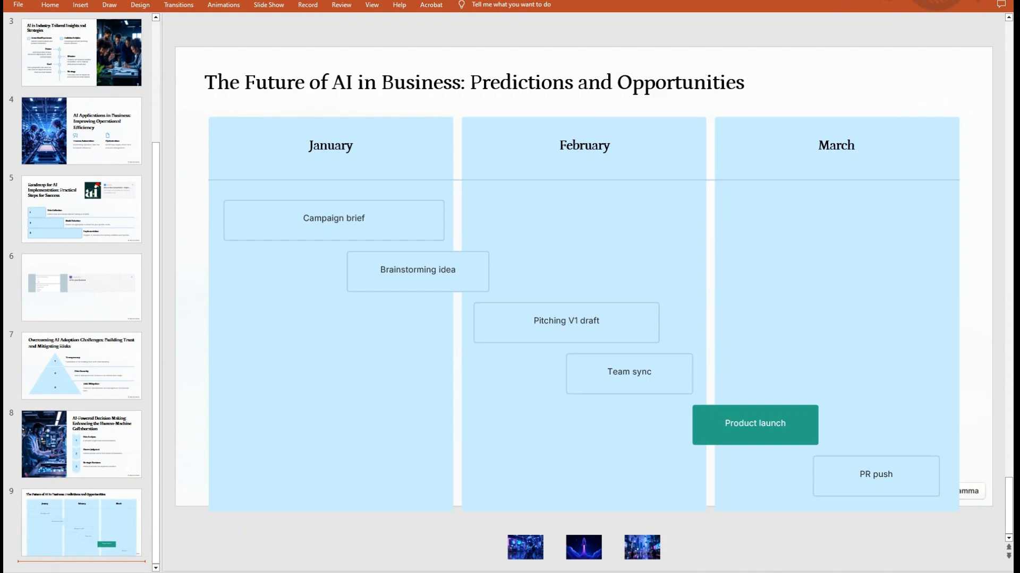
{"action": "scroll", "coordinate": [81, 287], "scroll_direction": "up", "scroll_amount": 3}
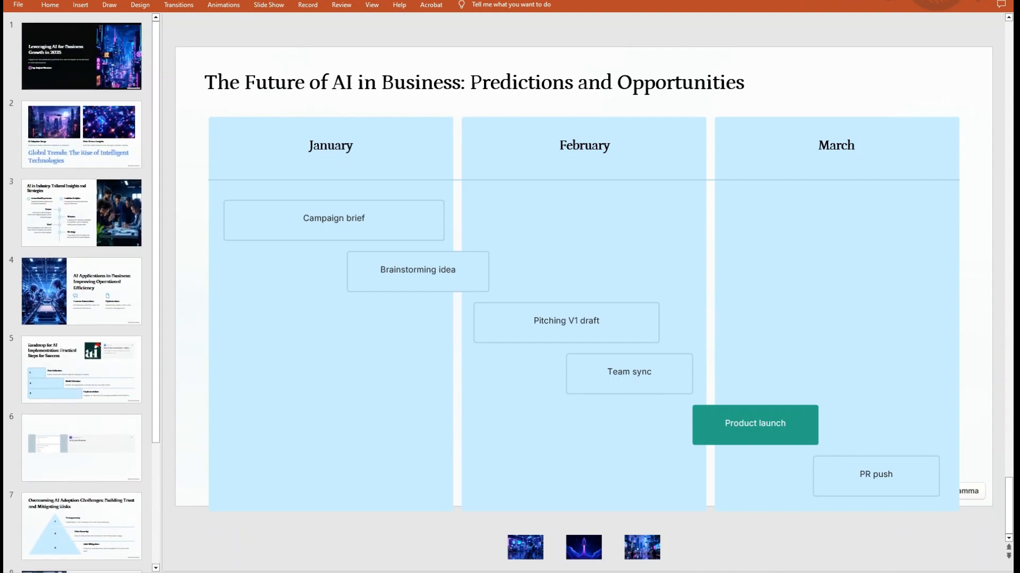
{"action": "scroll", "coordinate": [81, 287], "scroll_direction": "down", "scroll_amount": 3}
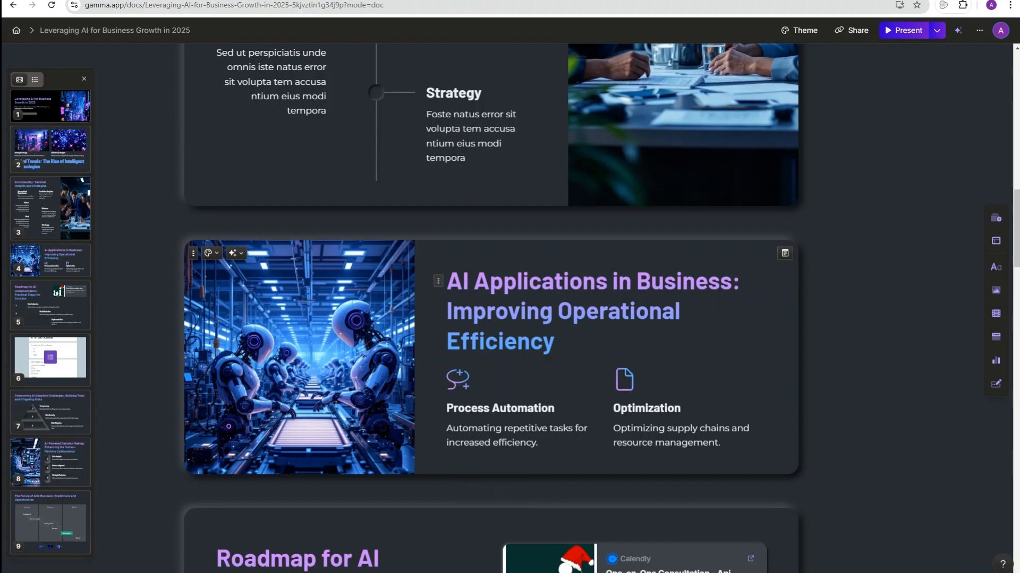
Step: Wrap the AI Applications heading in an info box, then inside a collapsible toggle
{"action": "triple_click", "coordinate": [563, 311]}
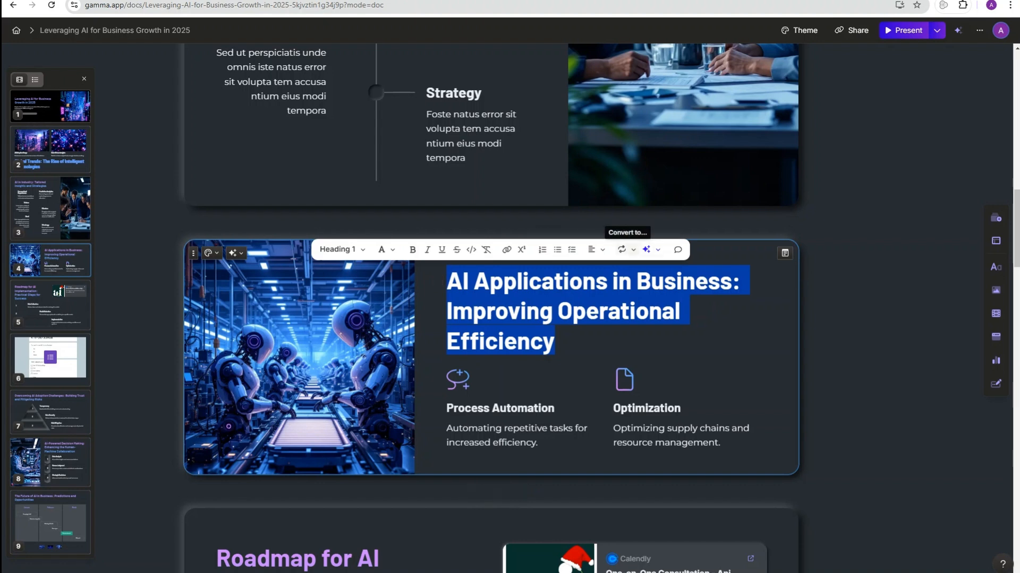
{"action": "left_click", "coordinate": [626, 250]}
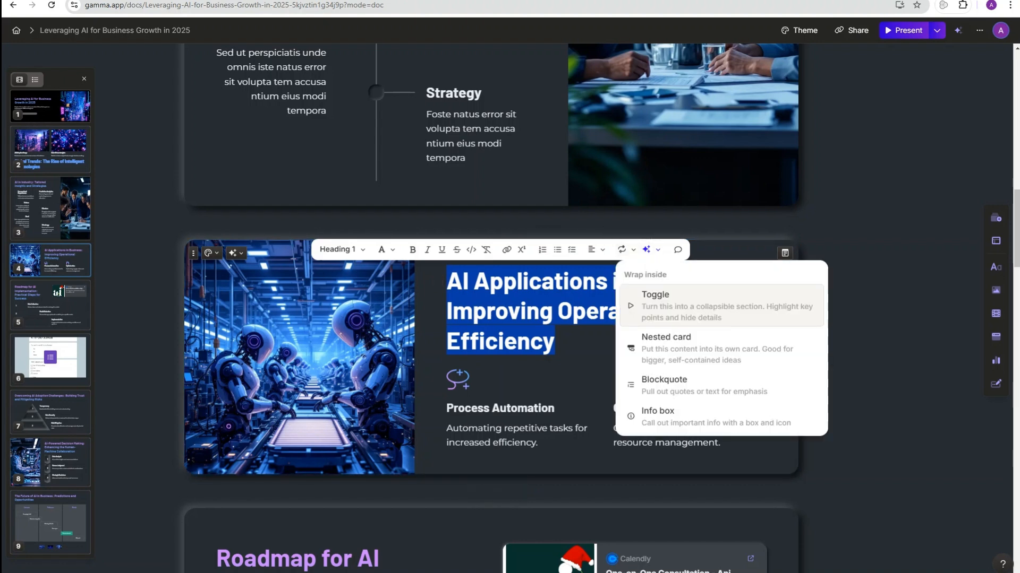
{"action": "left_click", "coordinate": [664, 416]}
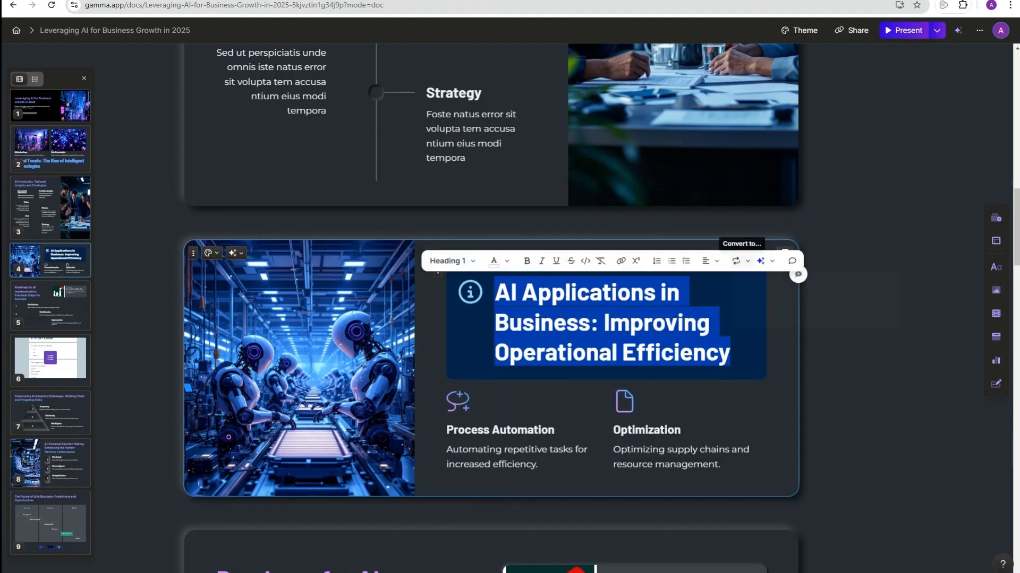
{"action": "left_click", "coordinate": [736, 261]}
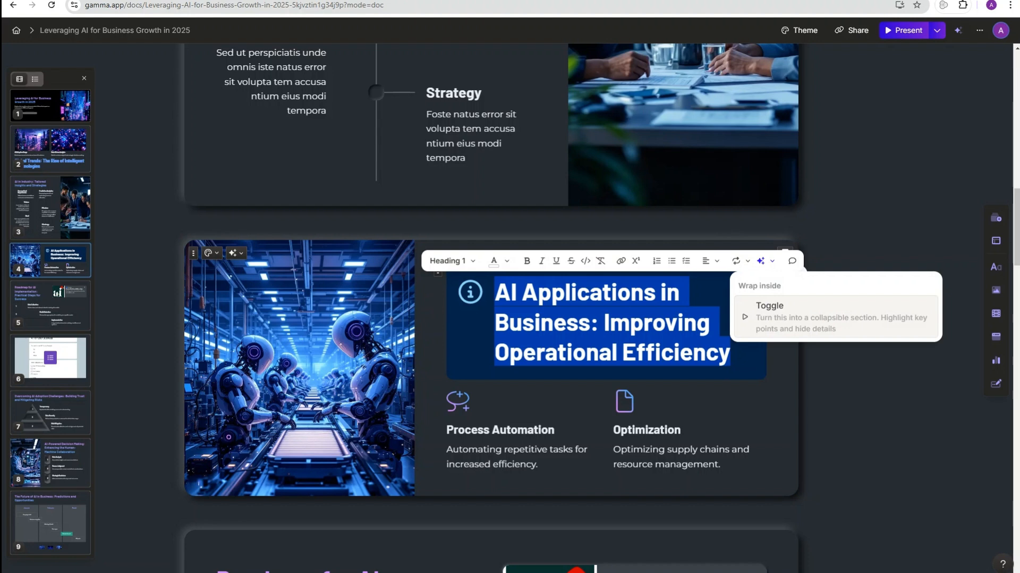
{"action": "left_click", "coordinate": [788, 317]}
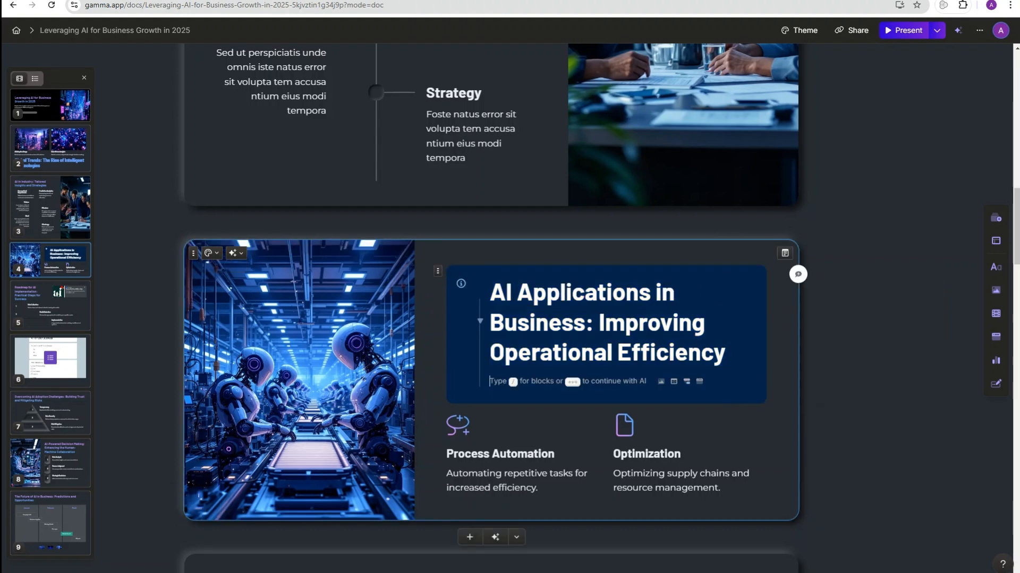
Step: Add a to-do list with items 1, 2, 3 in the toggle, collapse it, and add a blank card above
{"action": "type", "text": "/"}
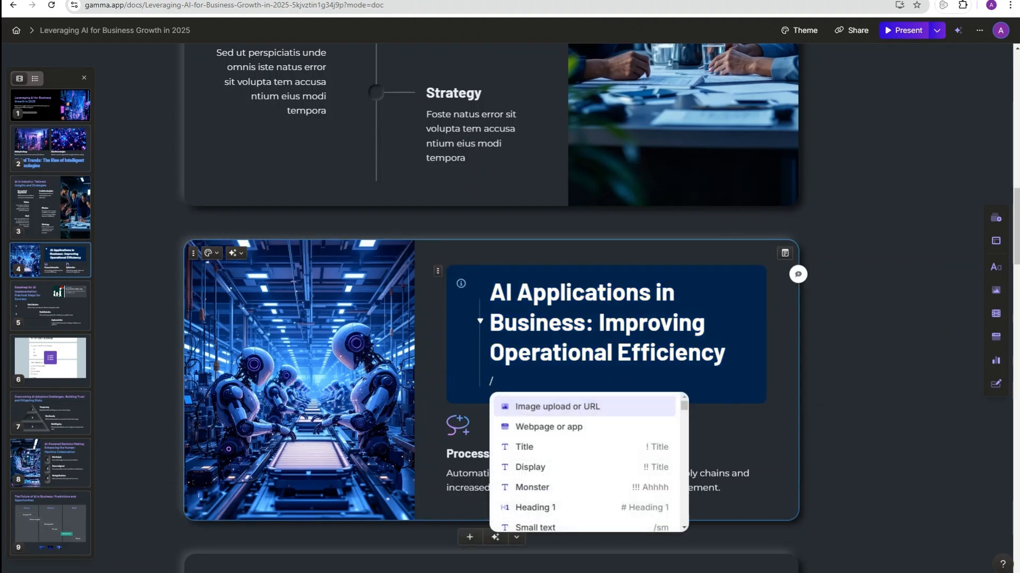
{"action": "type", "text": "to"}
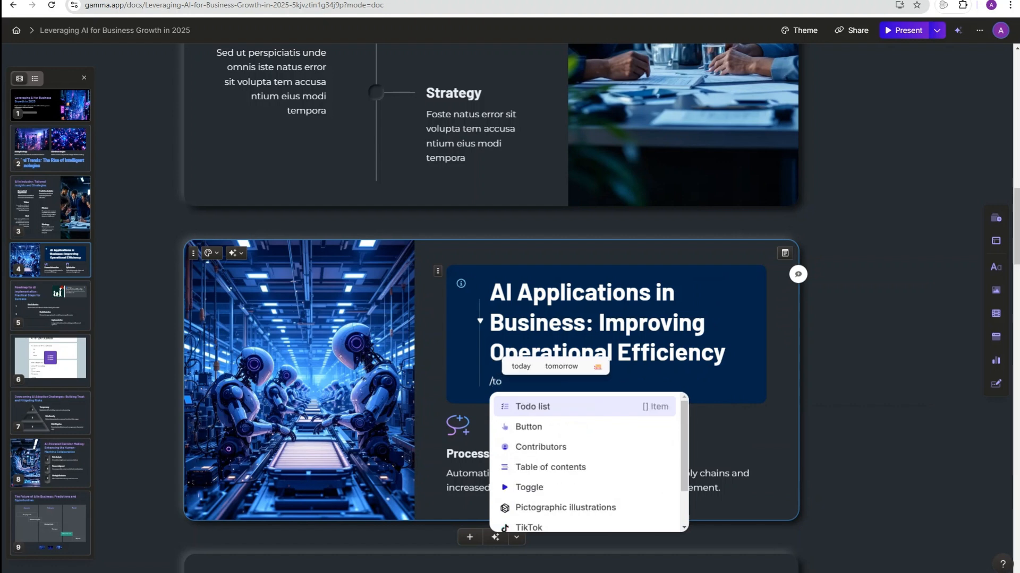
{"action": "key", "text": "Return"}
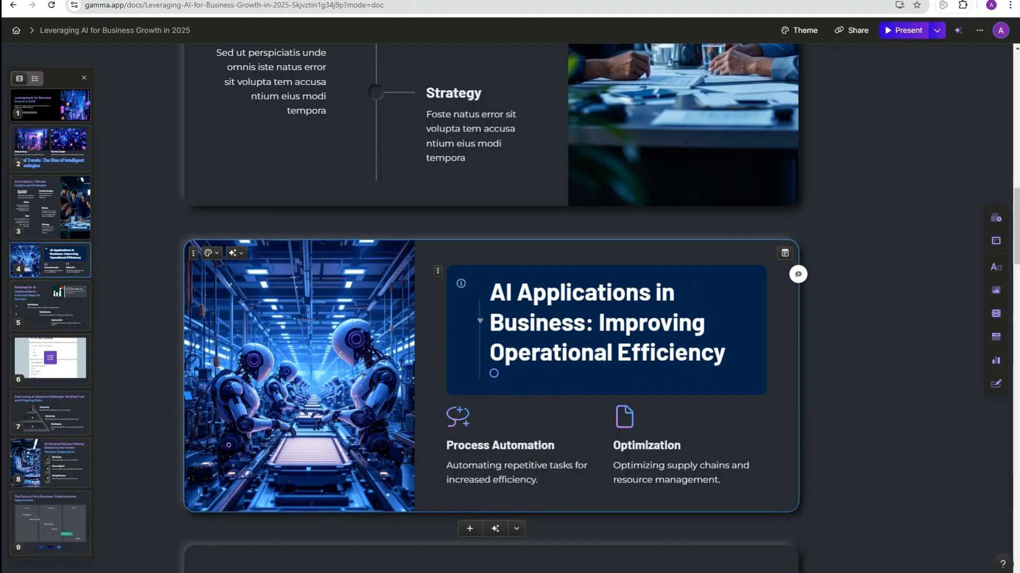
{"action": "type", "text": "1"}
{"action": "key", "text": "Return"}
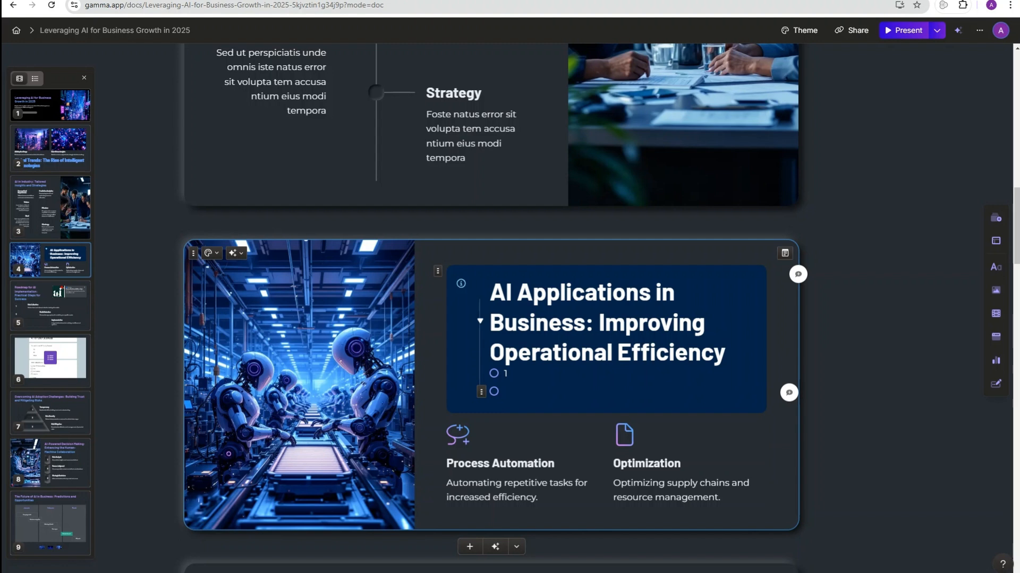
{"action": "type", "text": "2"}
{"action": "key", "text": "Return"}
{"action": "type", "text": "3"}
{"action": "key", "text": "Return"}
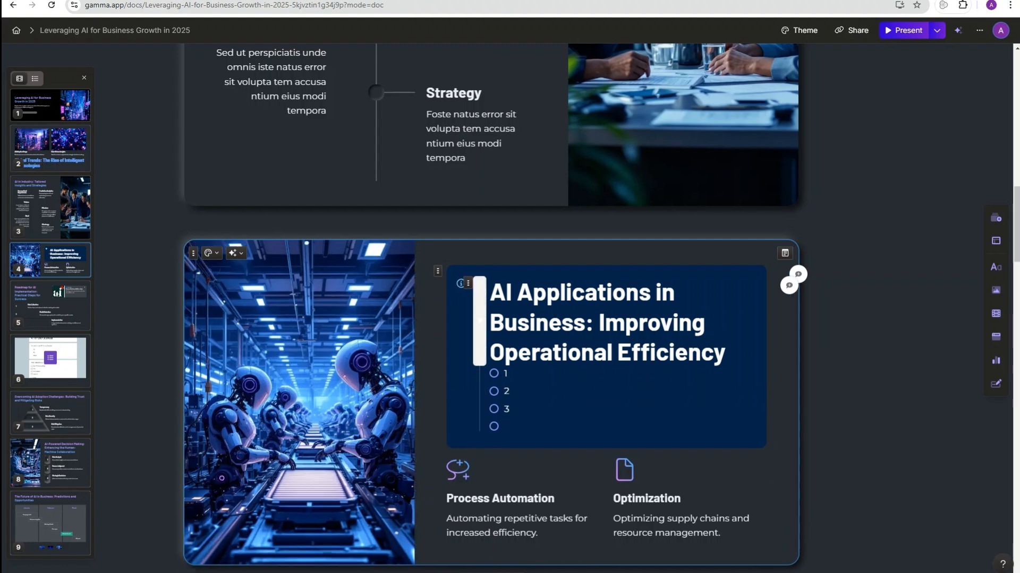
{"action": "left_click", "coordinate": [479, 321]}
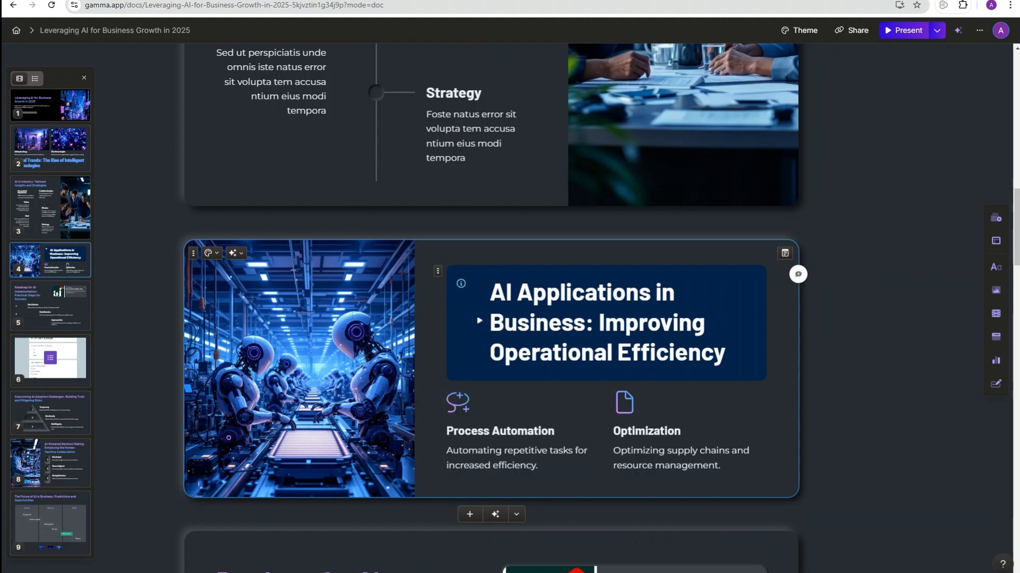
{"action": "left_click", "coordinate": [470, 223]}
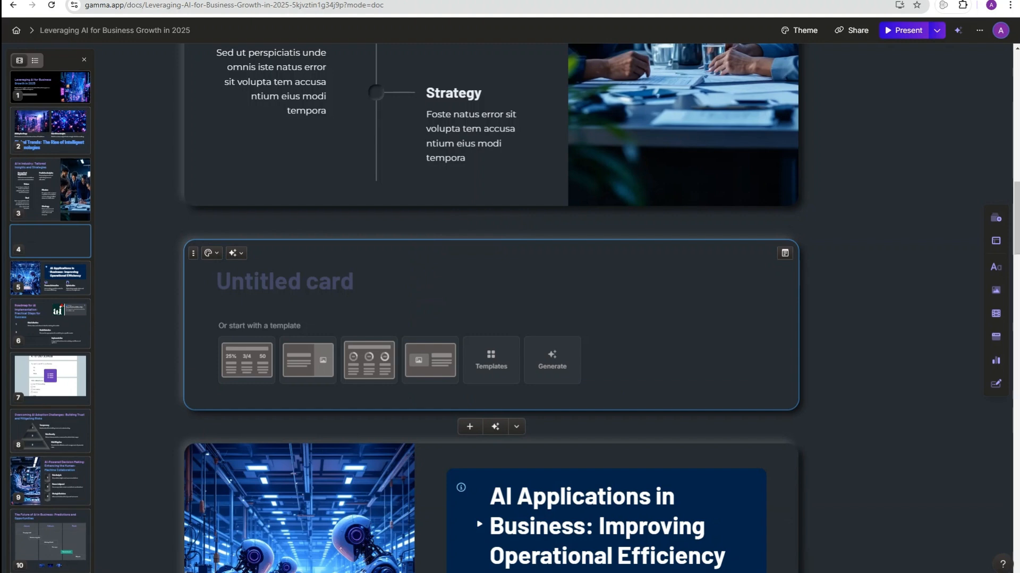
Step: Insert a nested card titled 'this is a nested Card 1' and collapse it to a preview
{"action": "type", "text": "/nest"}
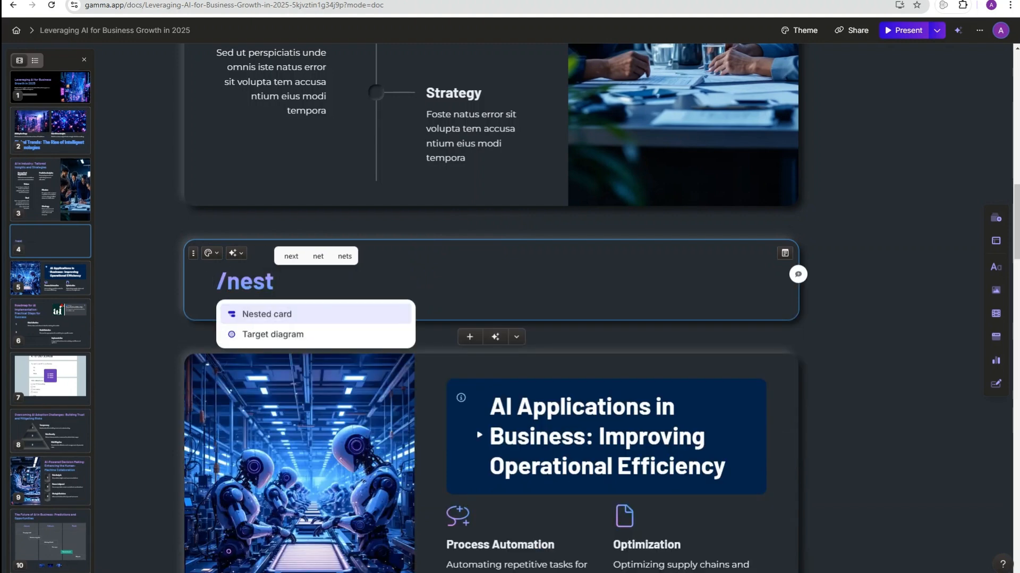
{"action": "key", "text": "Return"}
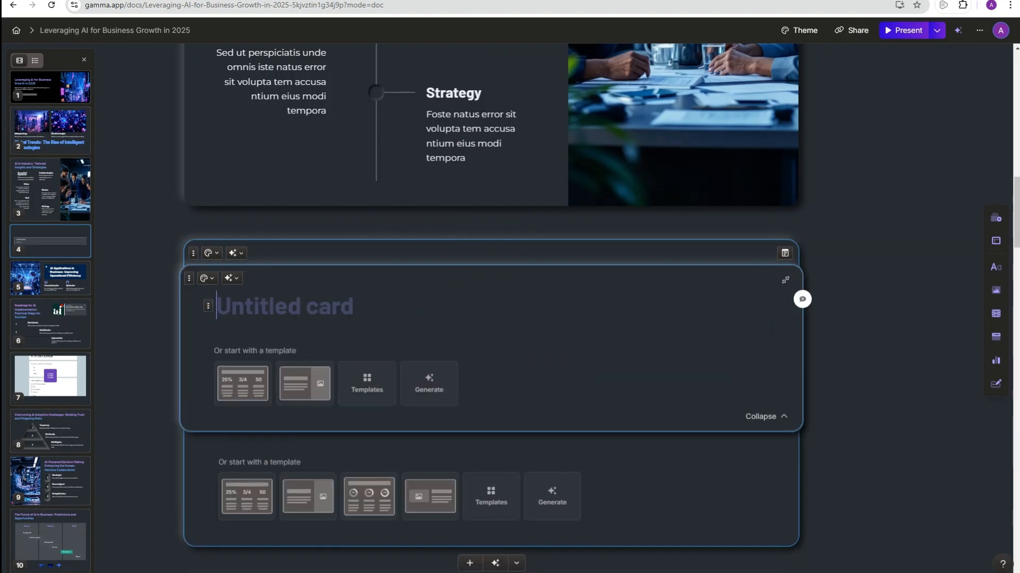
{"action": "type", "text": "this is "}
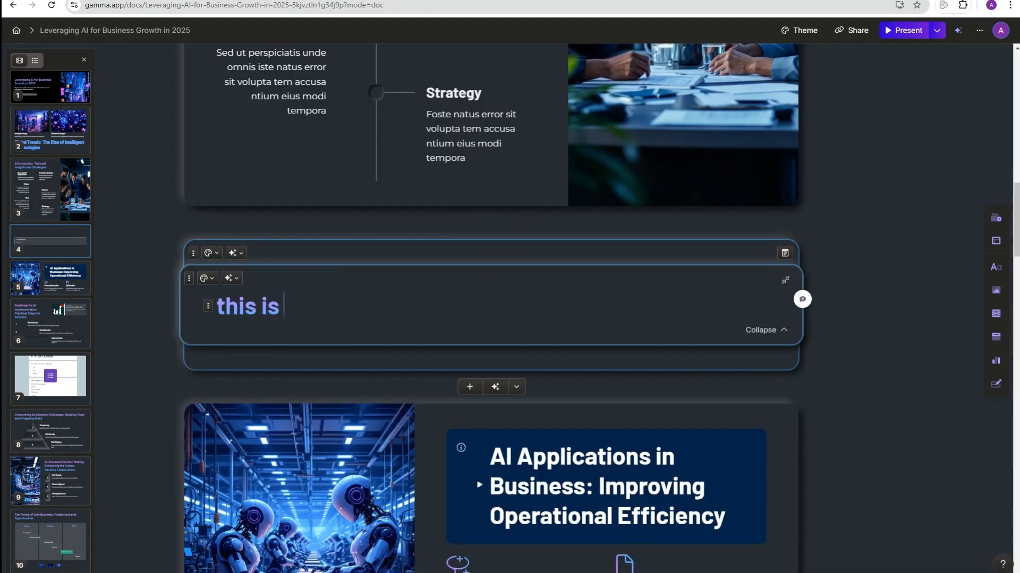
{"action": "type", "text": "a nestted card"}
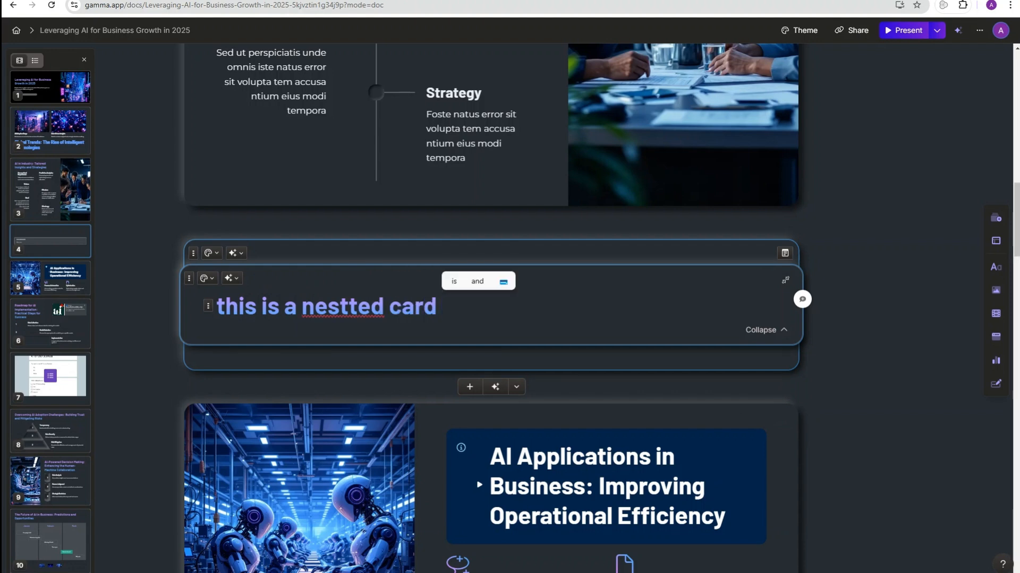
{"action": "key", "text": "BackSpace"}
{"action": "key", "text": "BackSpace"}
{"action": "key", "text": "BackSpace"}
{"action": "key", "text": "BackSpace"}
{"action": "key", "text": "BackSpace"}
{"action": "key", "text": "BackSpace"}
{"action": "key", "text": "BackSpace"}
{"action": "key", "text": "BackSpace"}
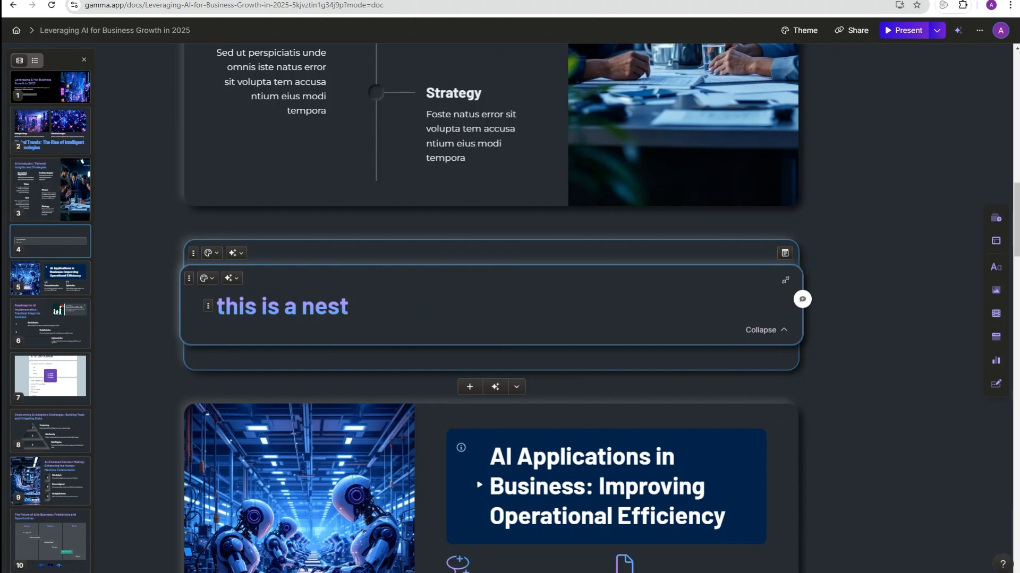
{"action": "type", "text": "ed Card"}
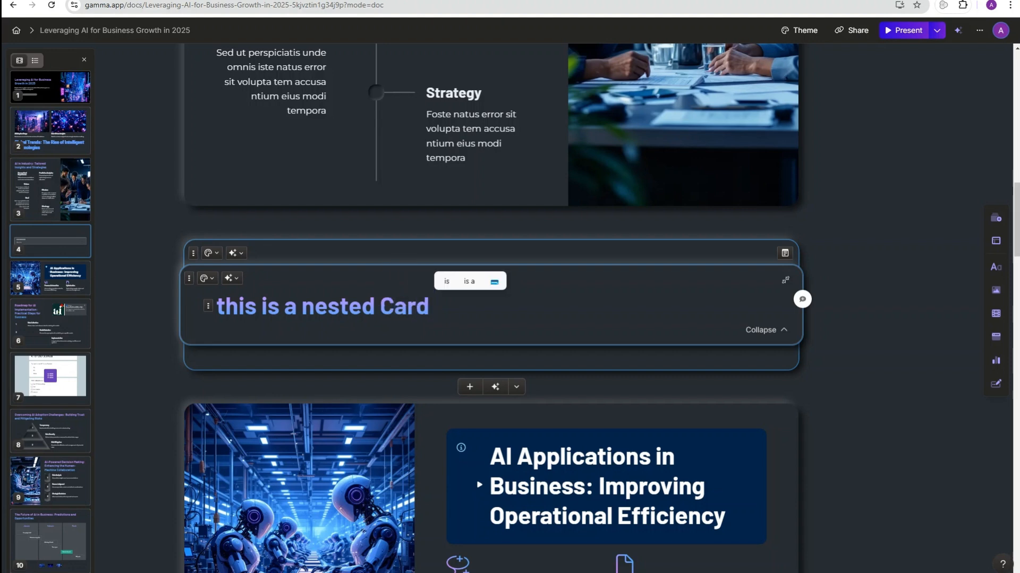
{"action": "type", "text": "1"}
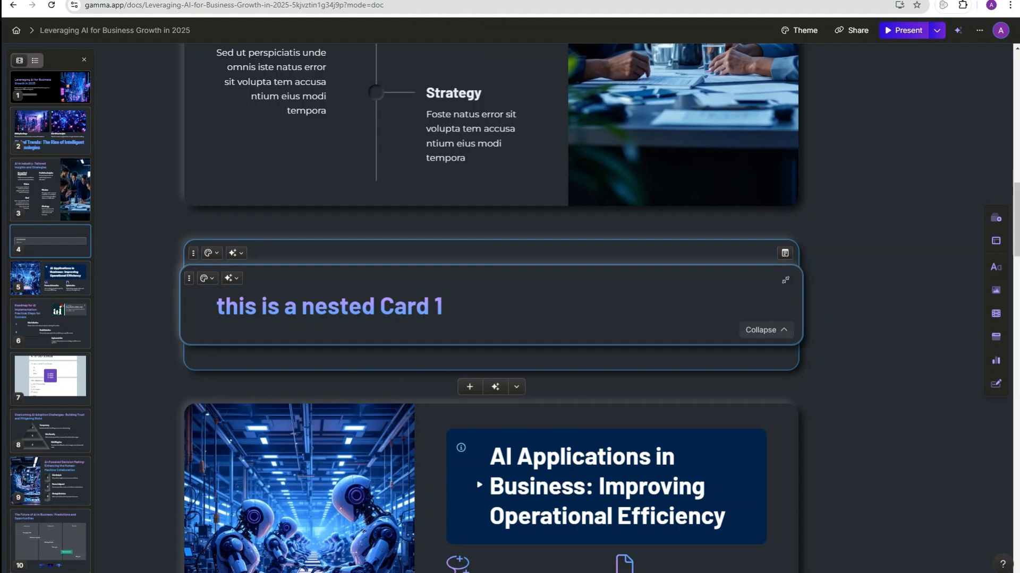
{"action": "left_click", "coordinate": [765, 330]}
Step: Add a second nested card titled 'nested 2' and leave both nested cards collapsed
{"action": "key", "text": "Return"}
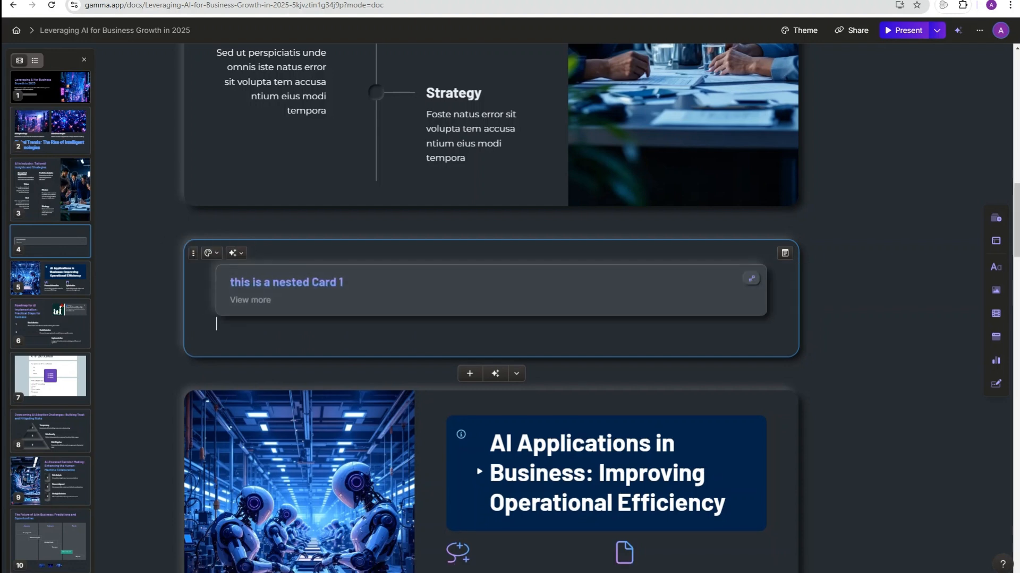
{"action": "type", "text": "/"}
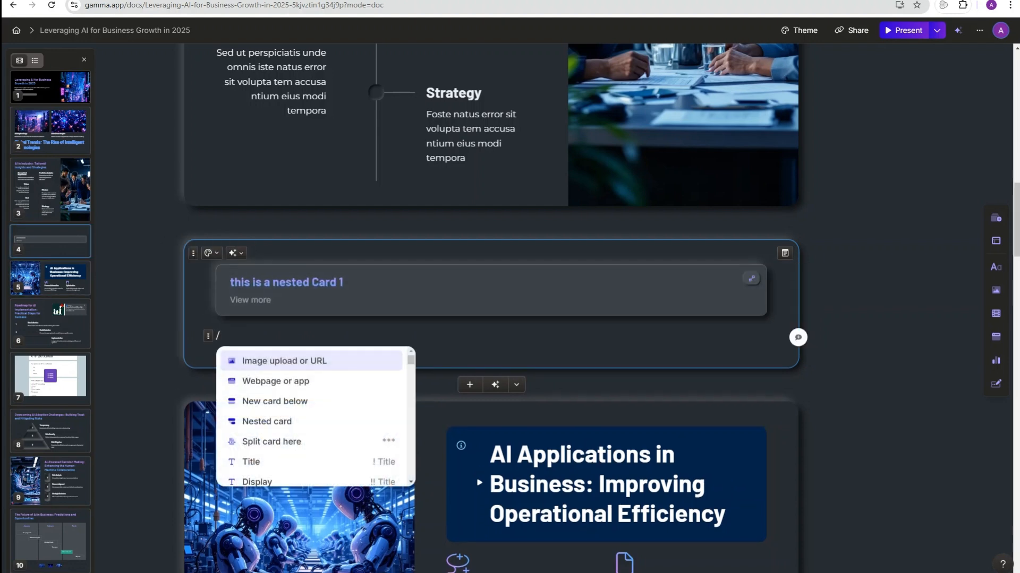
{"action": "type", "text": "ne"}
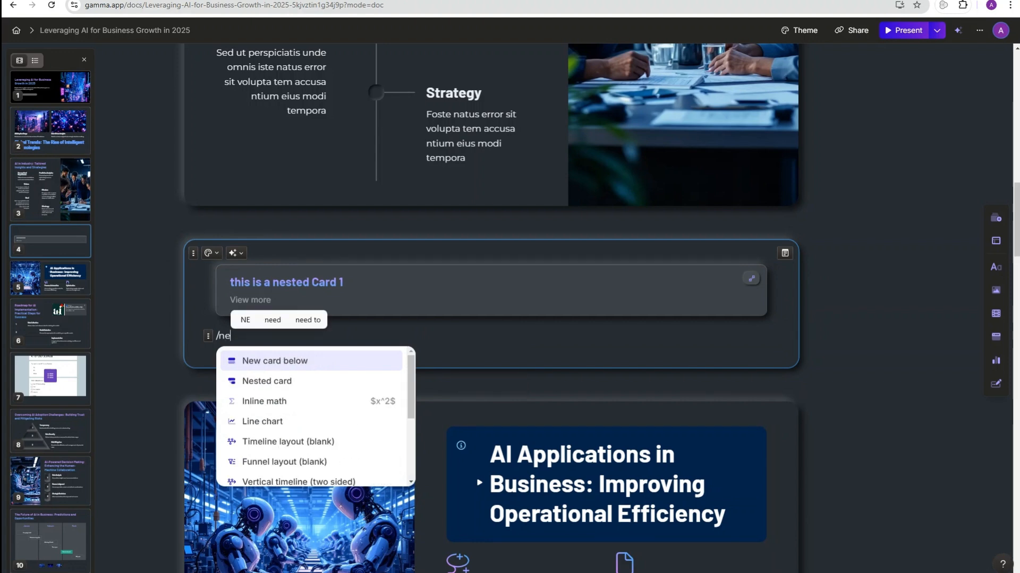
{"action": "key", "text": "Down"}
{"action": "key", "text": "Return"}
{"action": "type", "text": "n"}
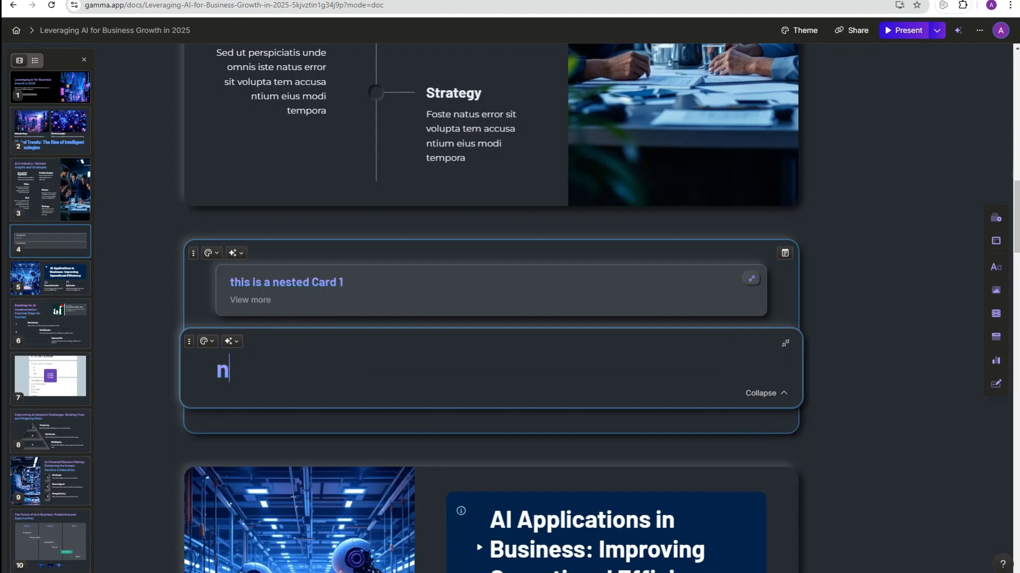
{"action": "type", "text": "ested "}
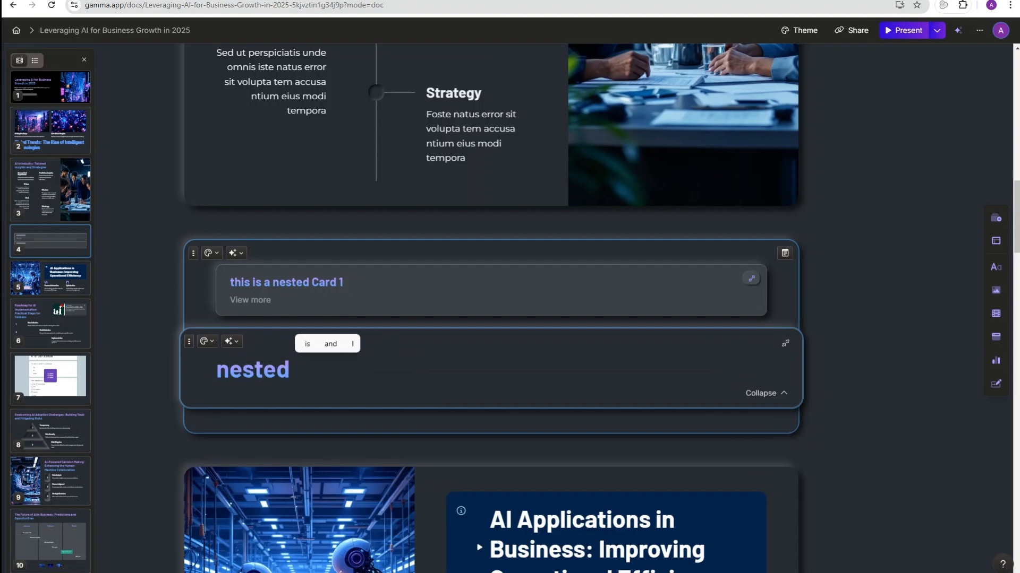
{"action": "type", "text": "2"}
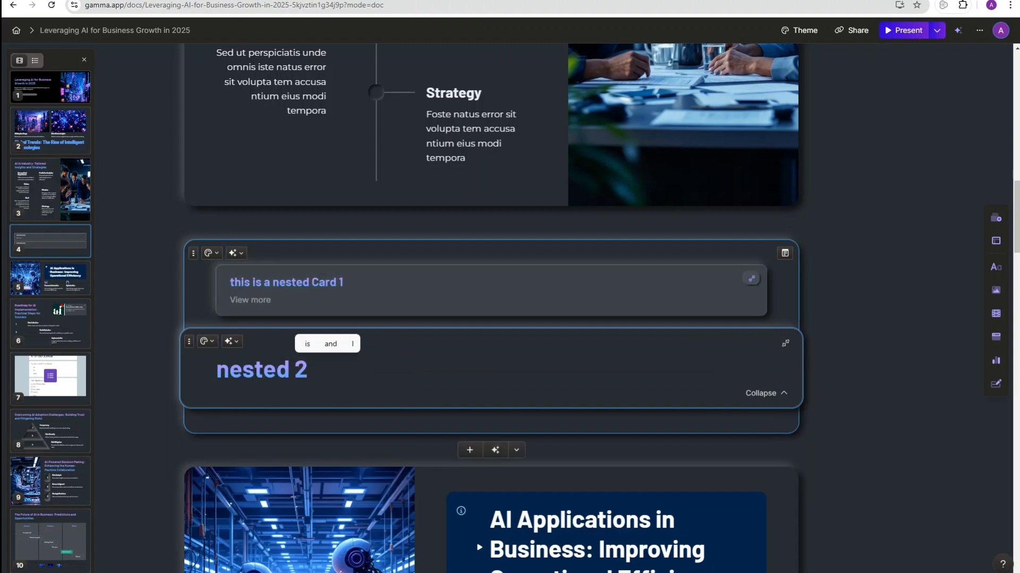
{"action": "left_click", "coordinate": [763, 392]}
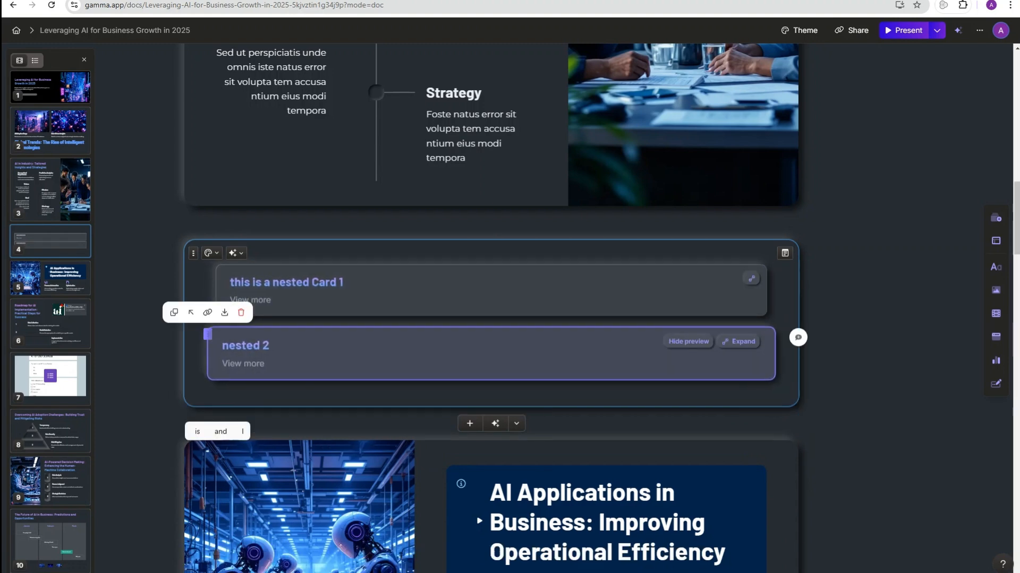
{"action": "left_click", "coordinate": [743, 279]}
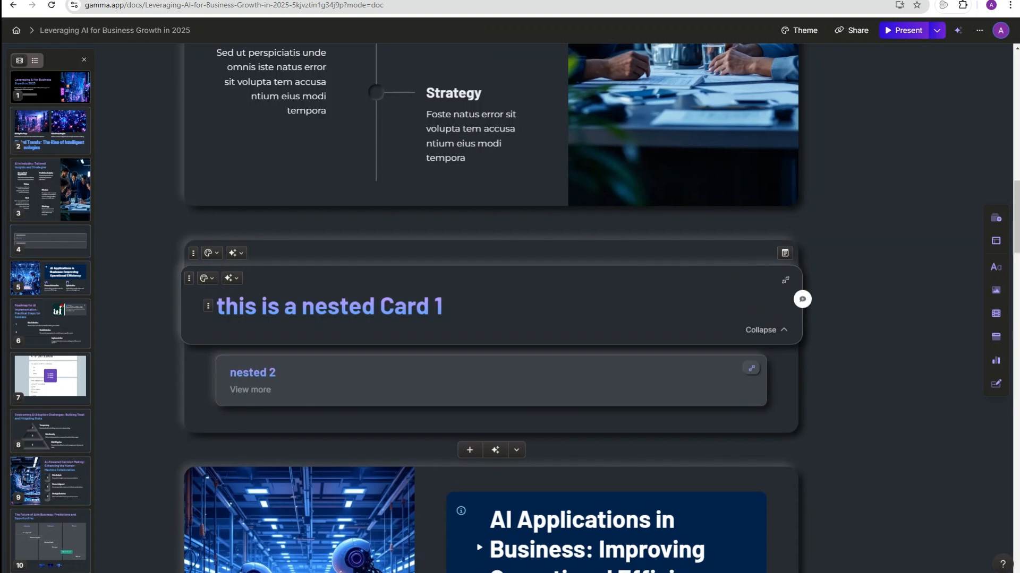
{"action": "left_click", "coordinate": [786, 279]}
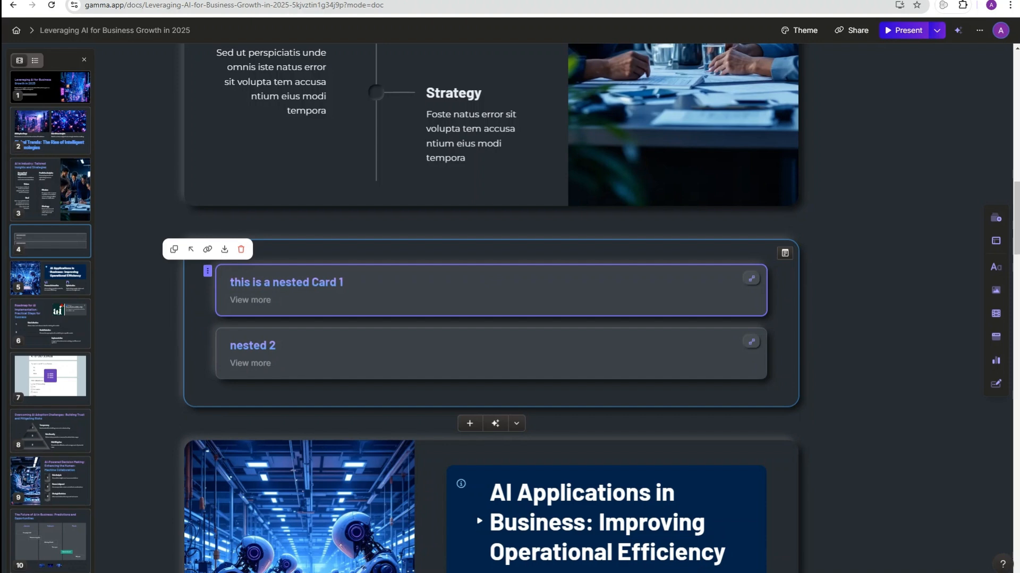
Step: Comment 'change to text box' on the AI in Industry card's timeline block
{"action": "scroll", "coordinate": [531, 318], "scroll_direction": "up", "scroll_amount": 9}
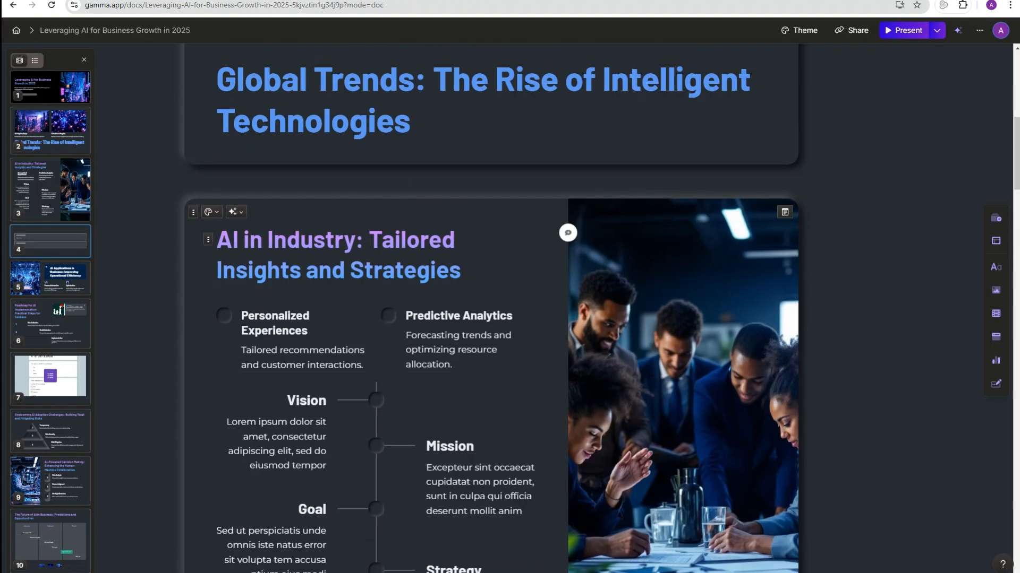
{"action": "scroll", "coordinate": [456, 339], "scroll_direction": "down", "scroll_amount": 2}
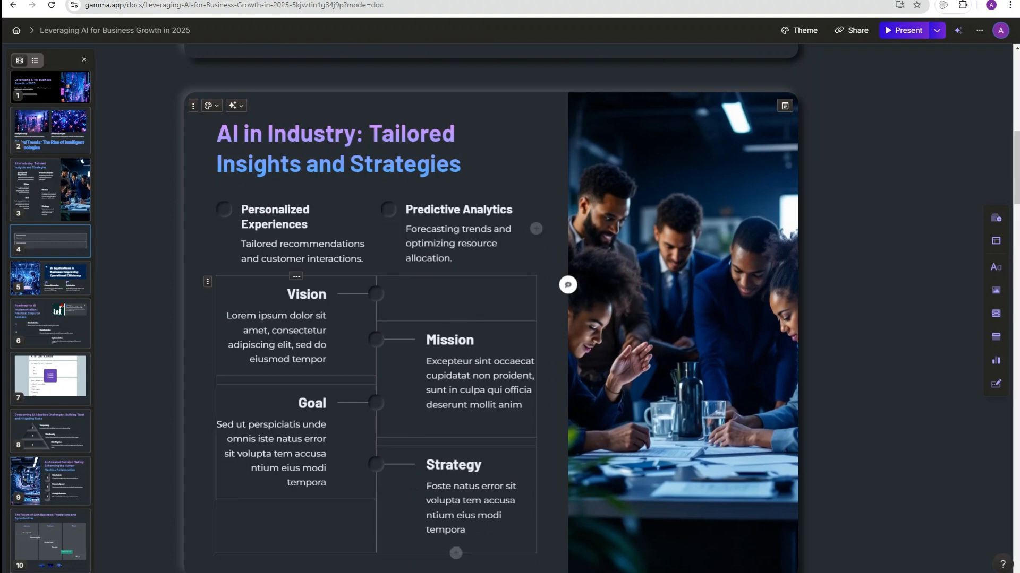
{"action": "left_click", "coordinate": [567, 285]}
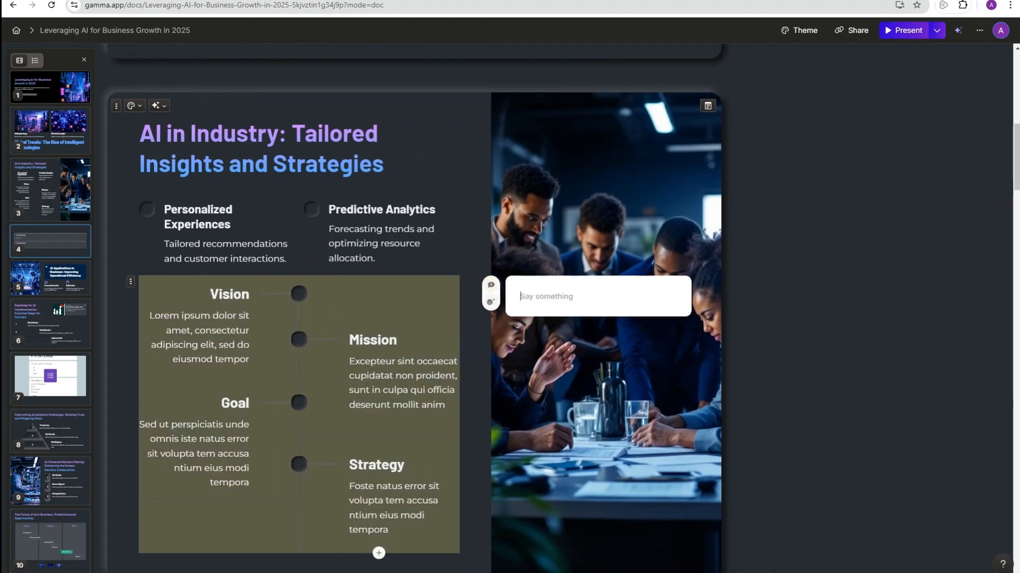
{"action": "type", "text": "change t"}
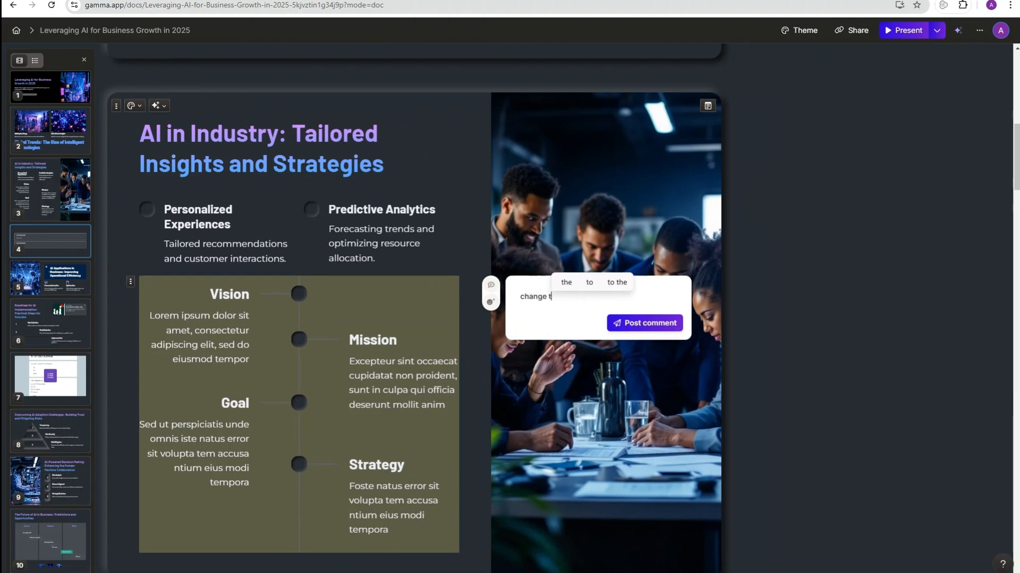
{"action": "type", "text": "o tex"}
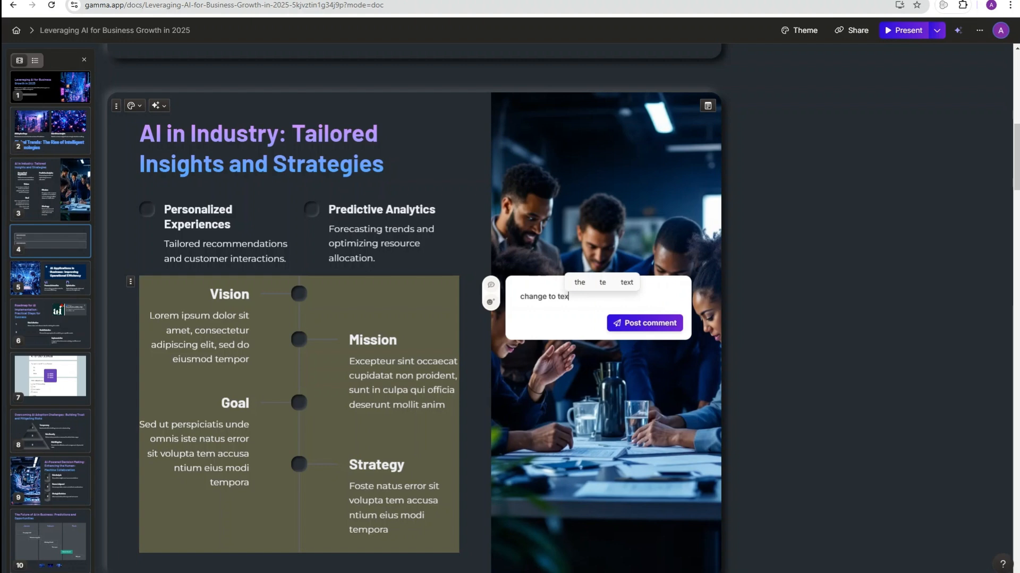
{"action": "type", "text": "t box"}
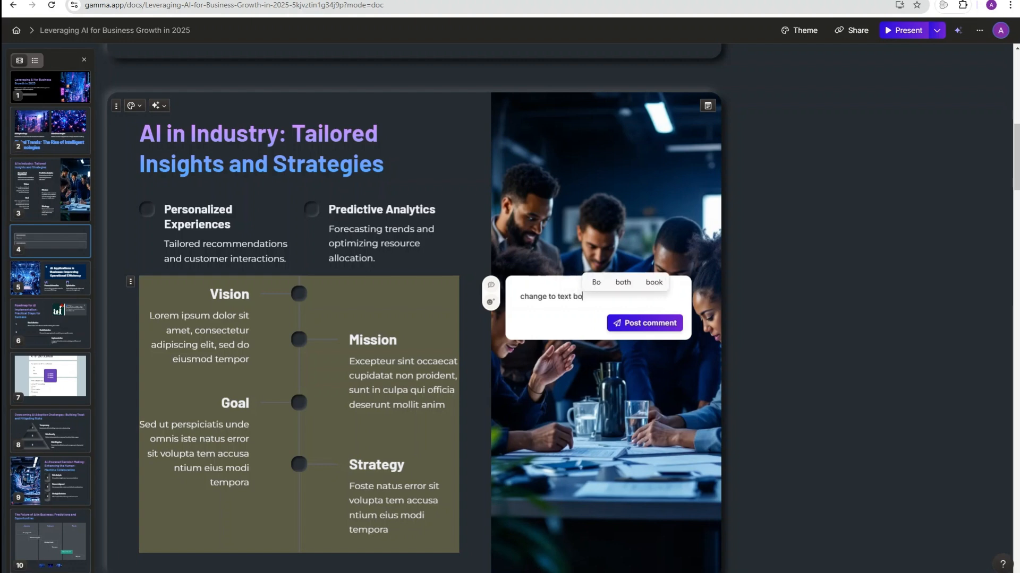